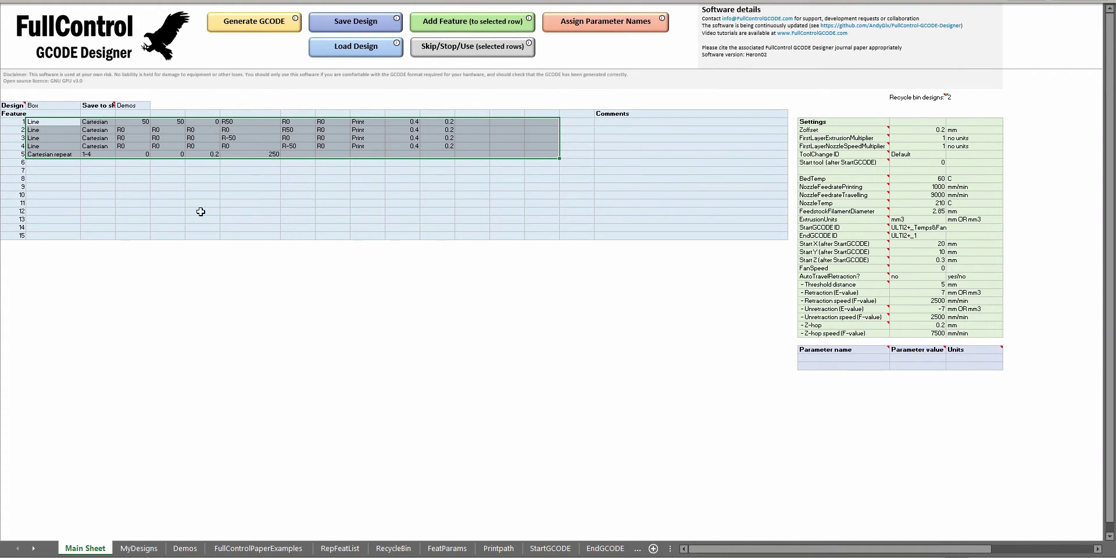
- Generate G-code from the Box design's five feature rows, producing 1,321 lines on the clipboard
drag(43, 121, 529, 152)
click(245, 29)
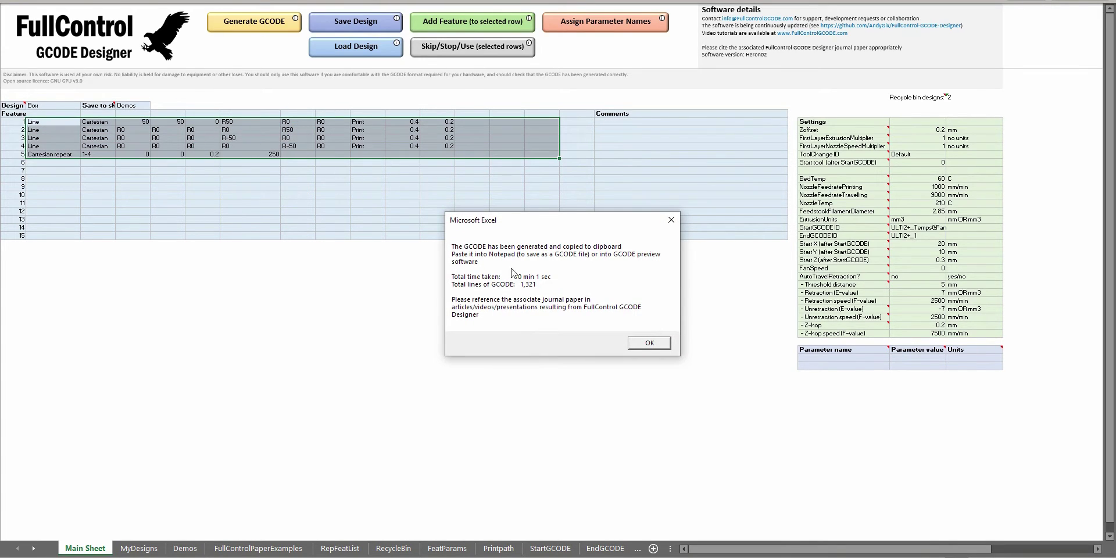
click(655, 343)
- Paste the G-code into Notepad, save it as MyFile.gcode, and close Notepad
key(alt+Tab)
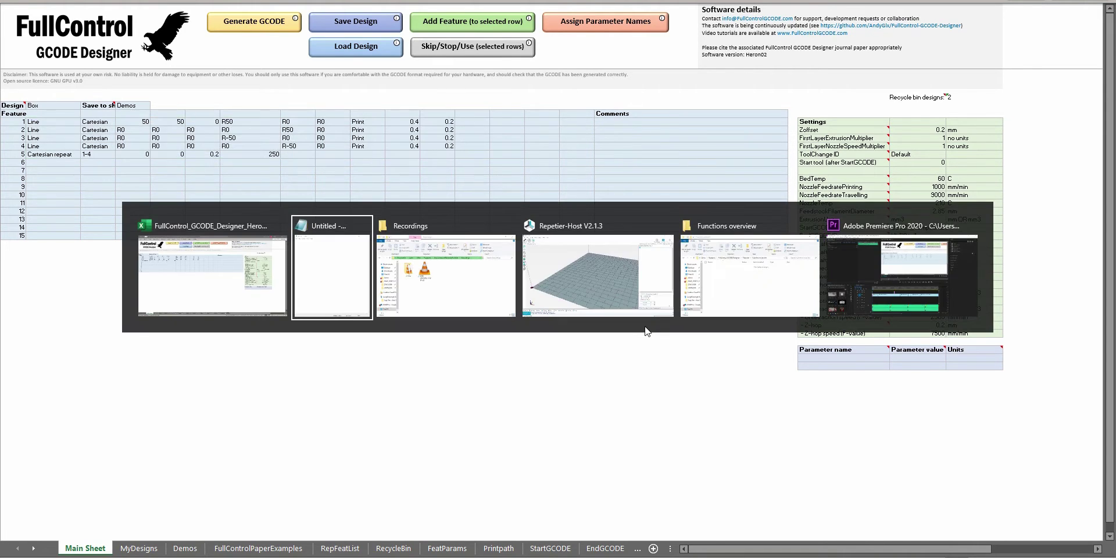
key(ctrl+v)
scroll(137, 103, up, 17)
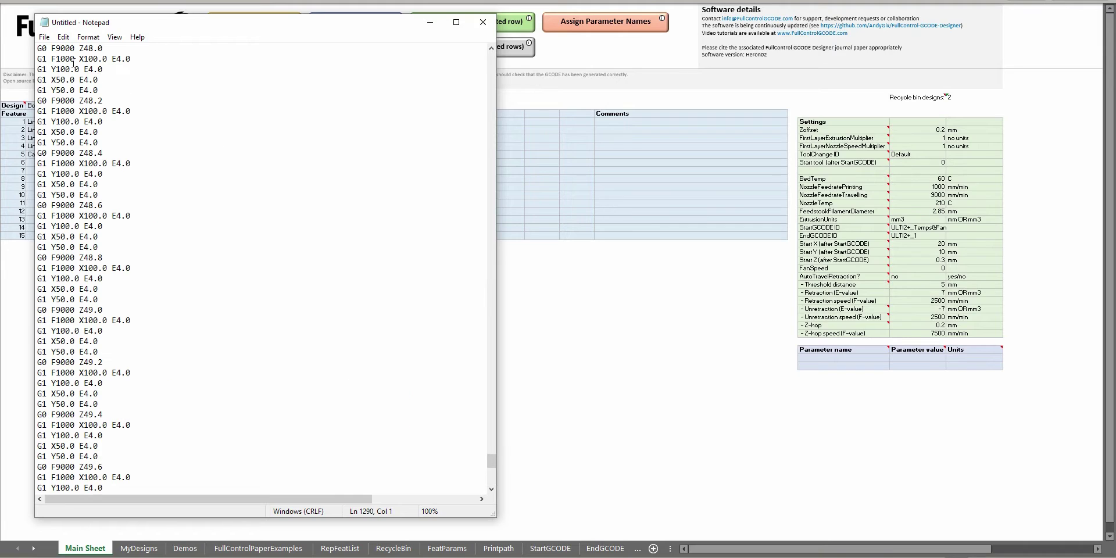
click(43, 37)
click(75, 91)
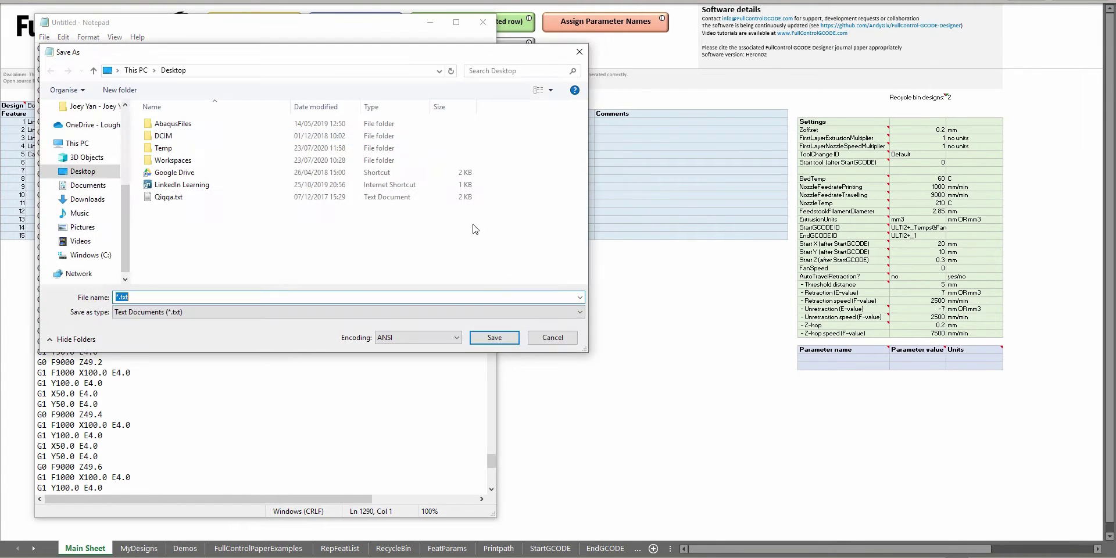
text(My)
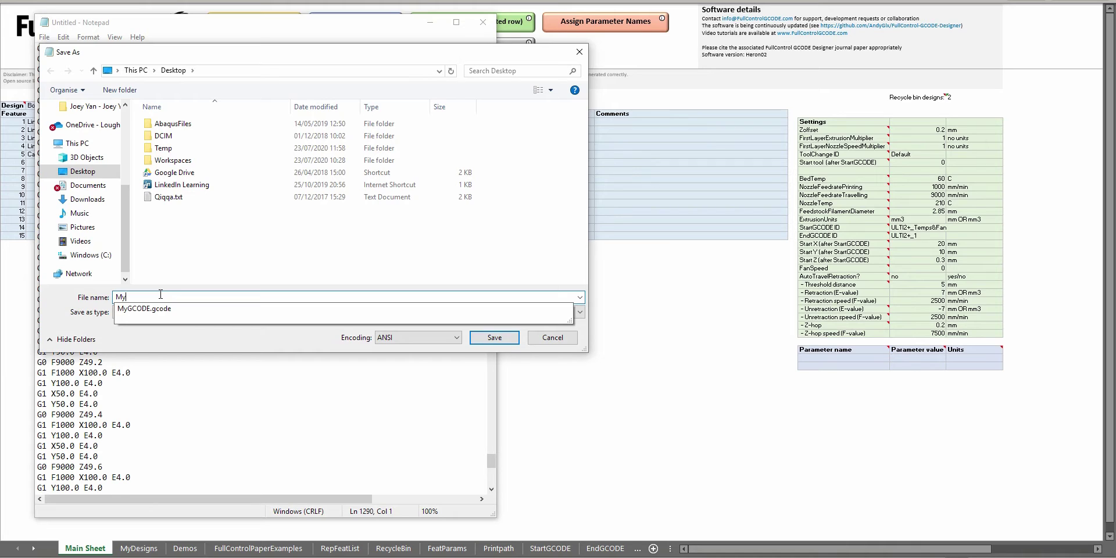
text(File.gcode)
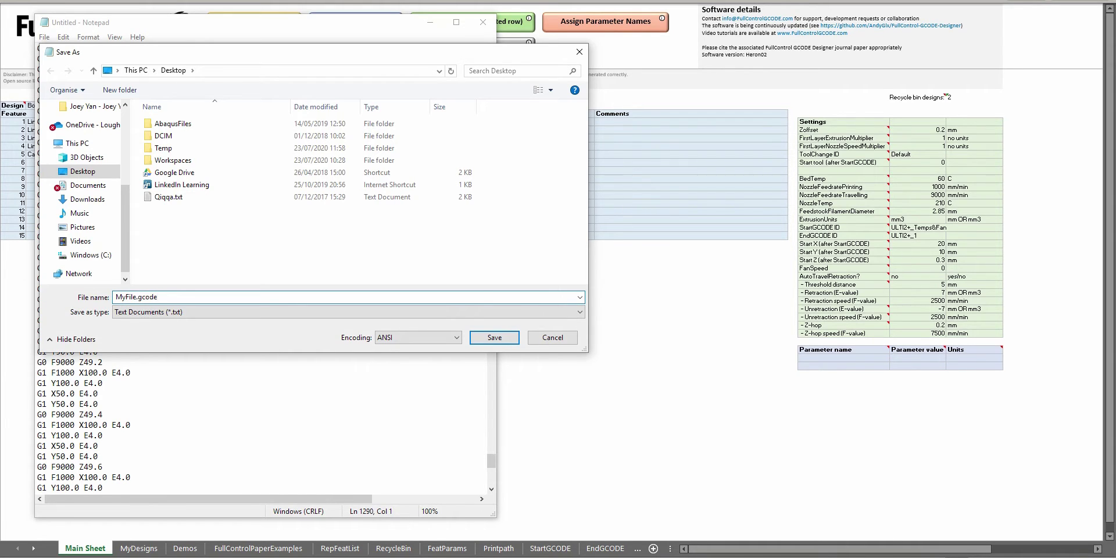
key(Return)
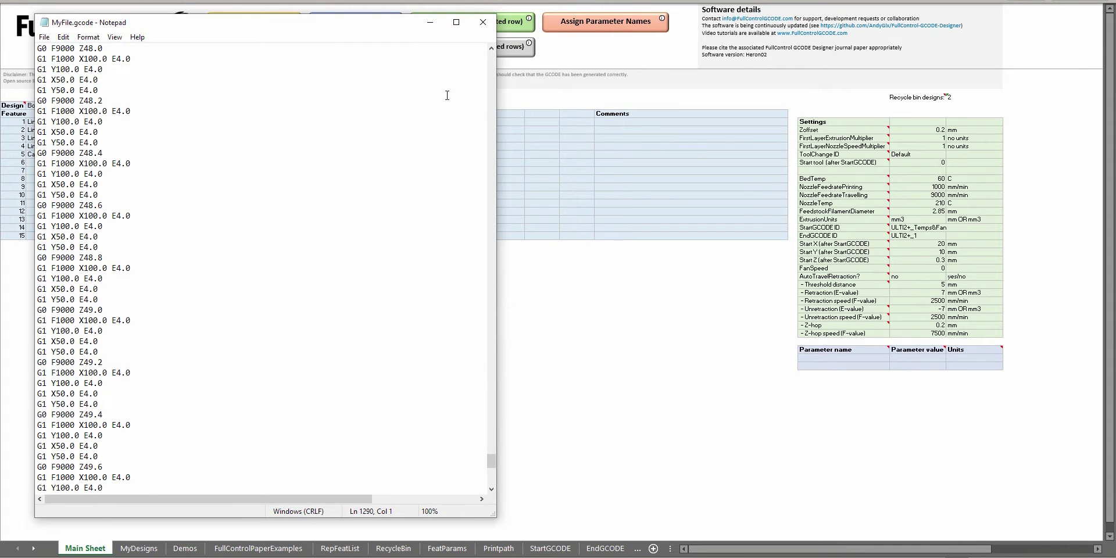
click(483, 22)
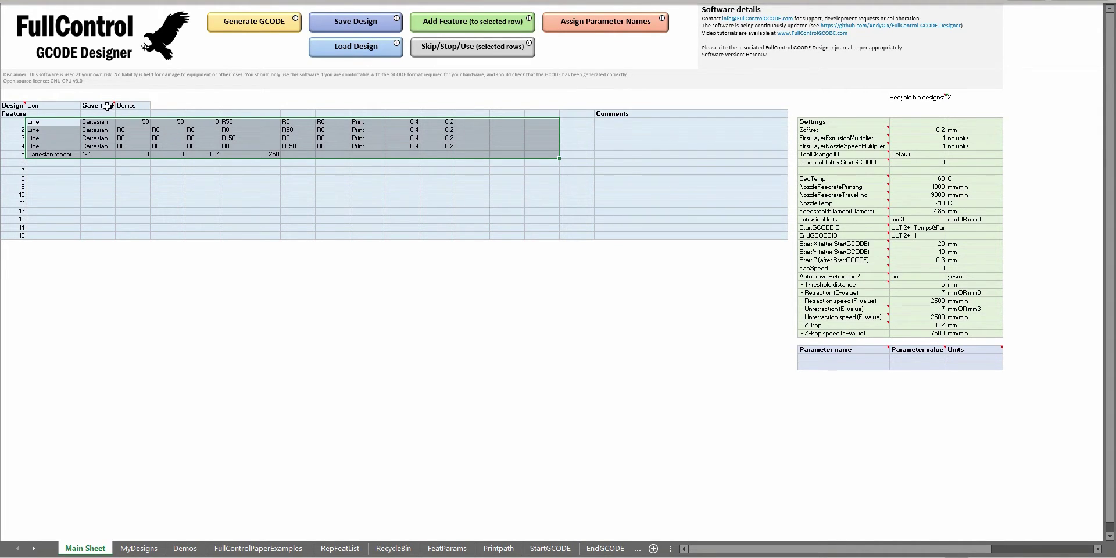
drag(57, 121, 797, 248)
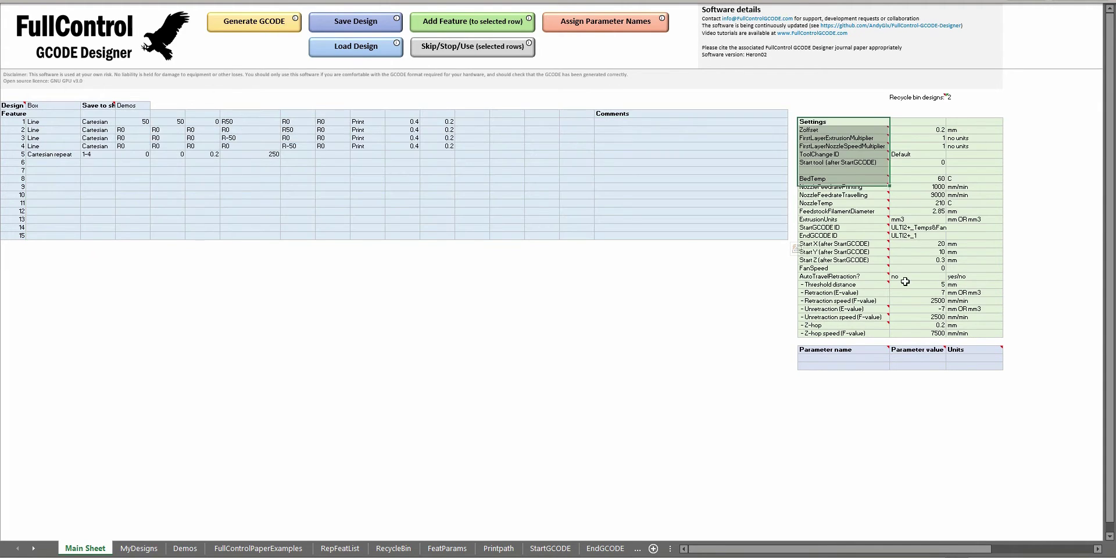
click(128, 143)
click(135, 106)
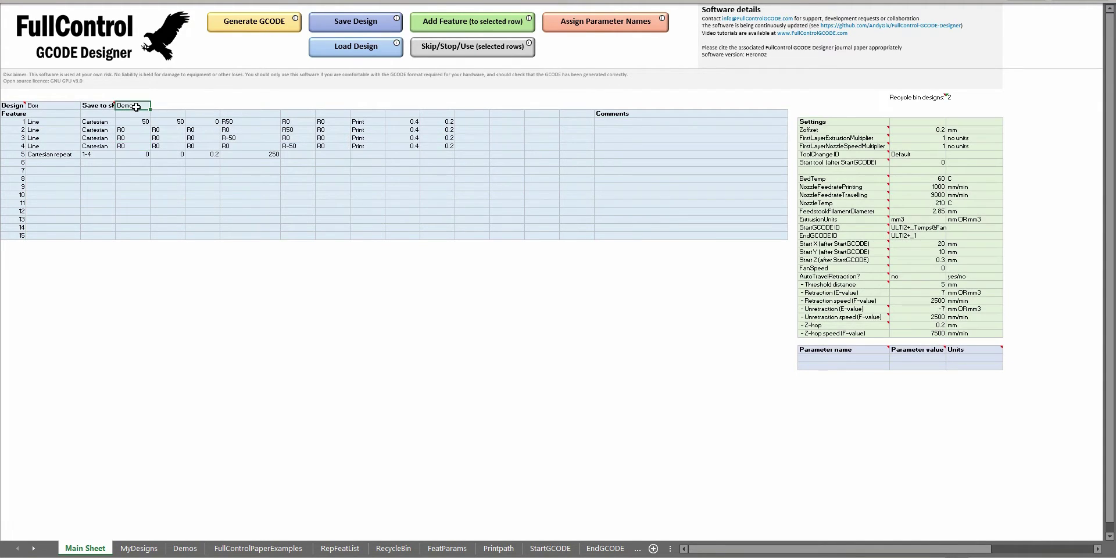
click(51, 105)
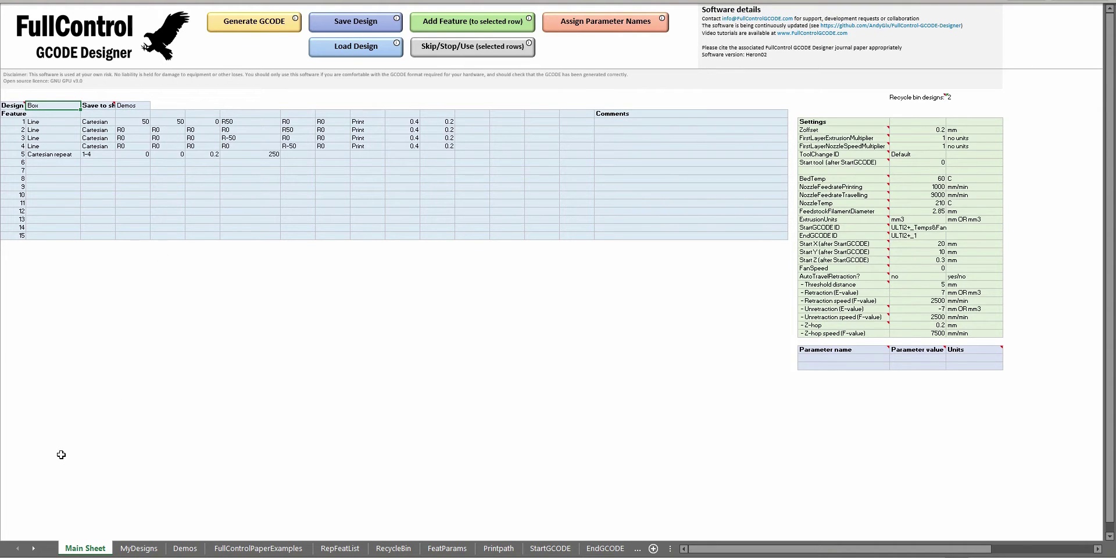
- Add a blank worksheet renamed MyDesignsV2, then return to the Main Sheet
click(654, 549)
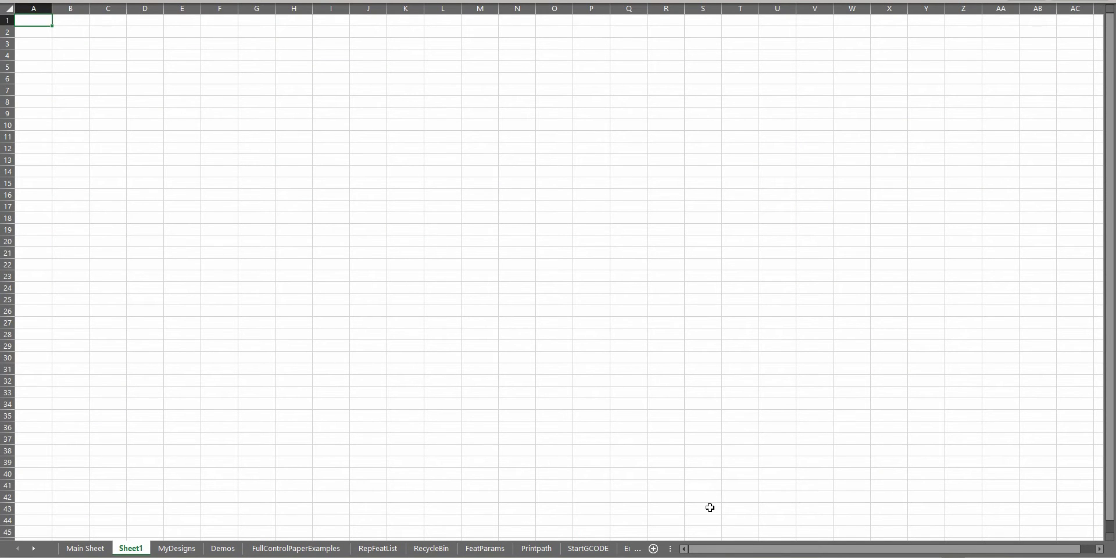
key(alt+h)
text(or)
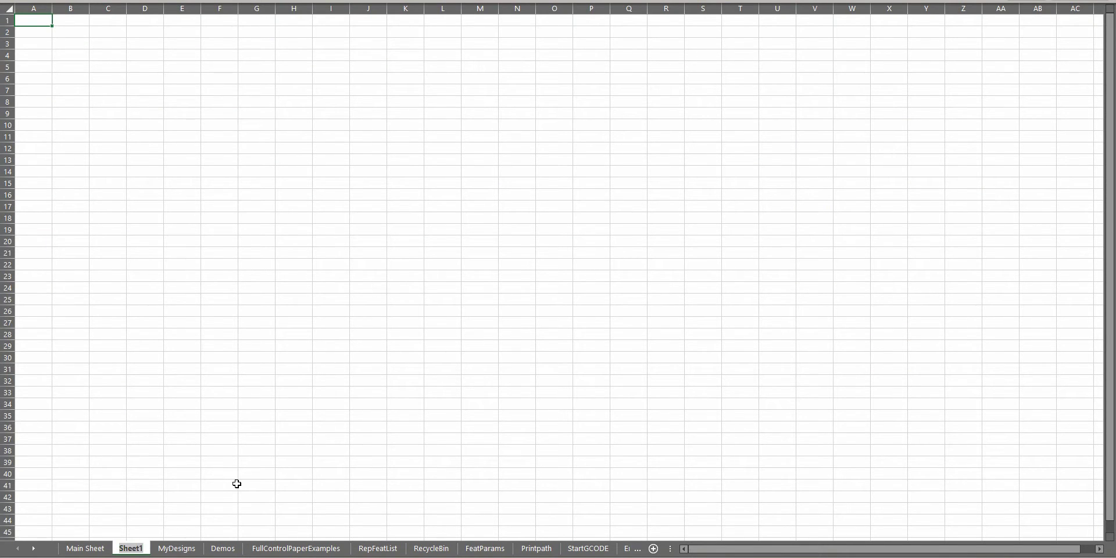
text(MyDesigns)
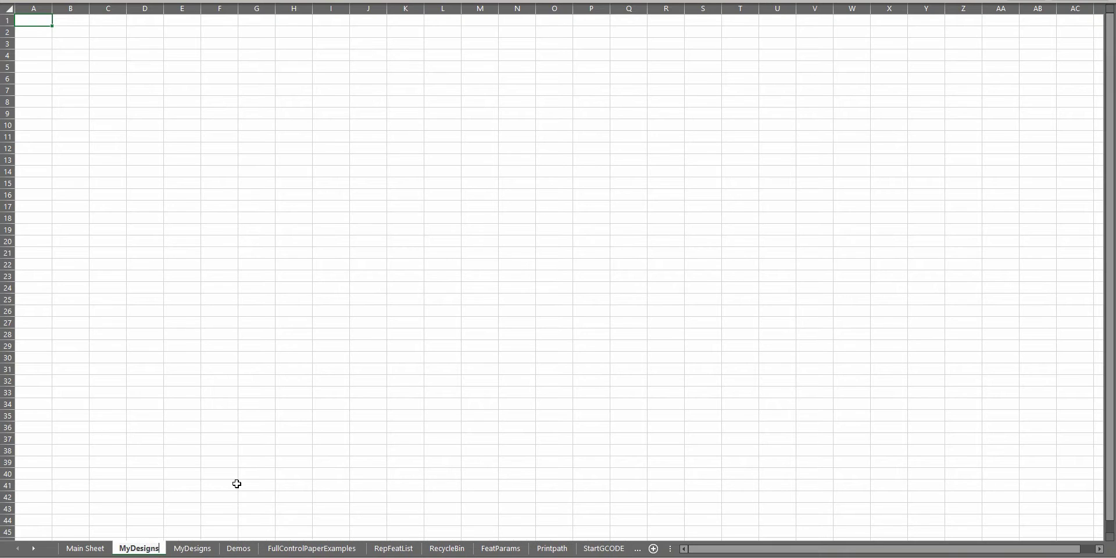
text(V2)
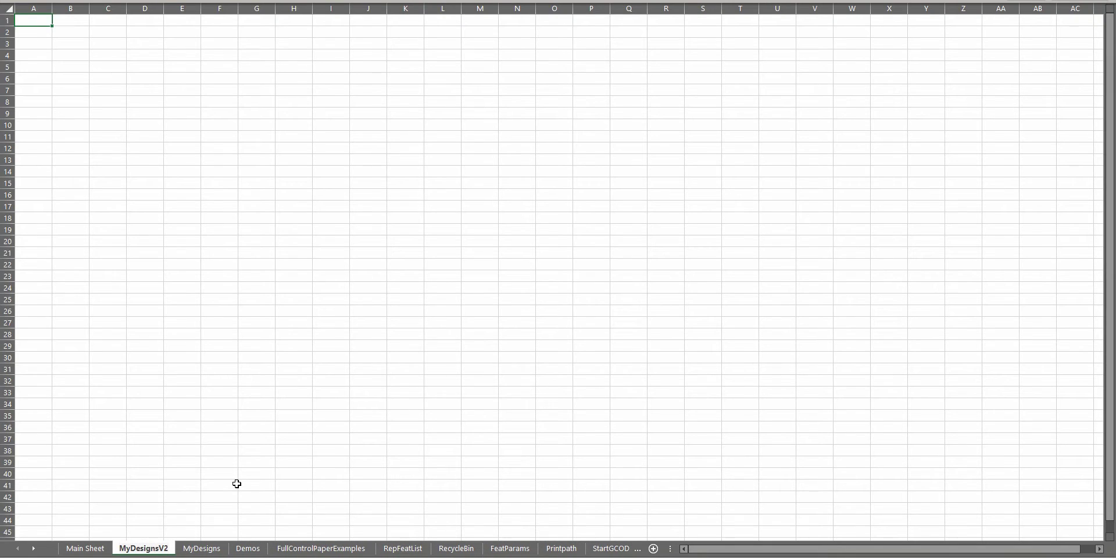
double_click(150, 548)
click(85, 548)
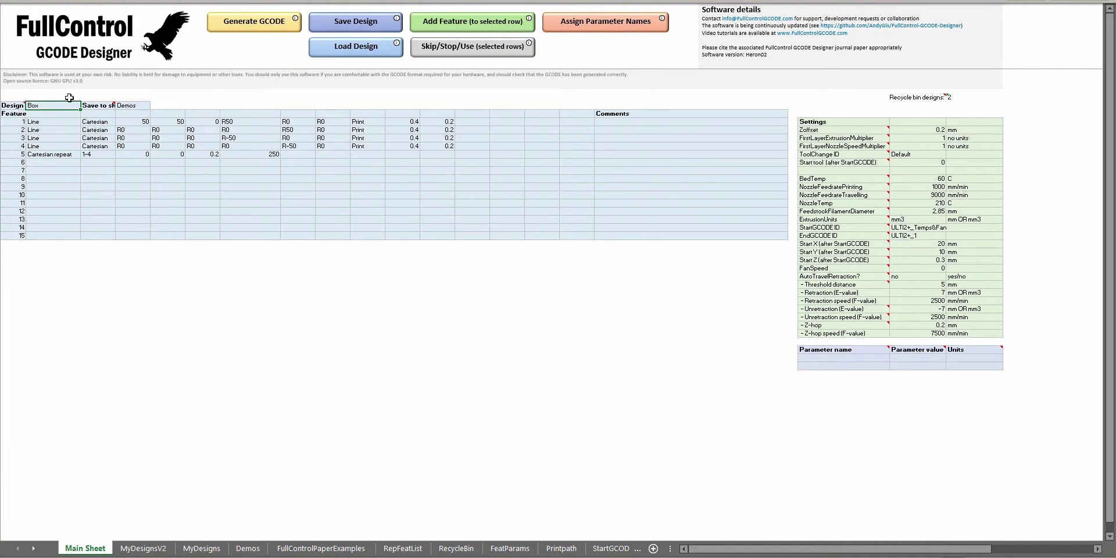
- Set Save to sheet to MyDesignsV2 and the Design ID to MyDesign01
click(130, 105)
text(MyDesignsV2)
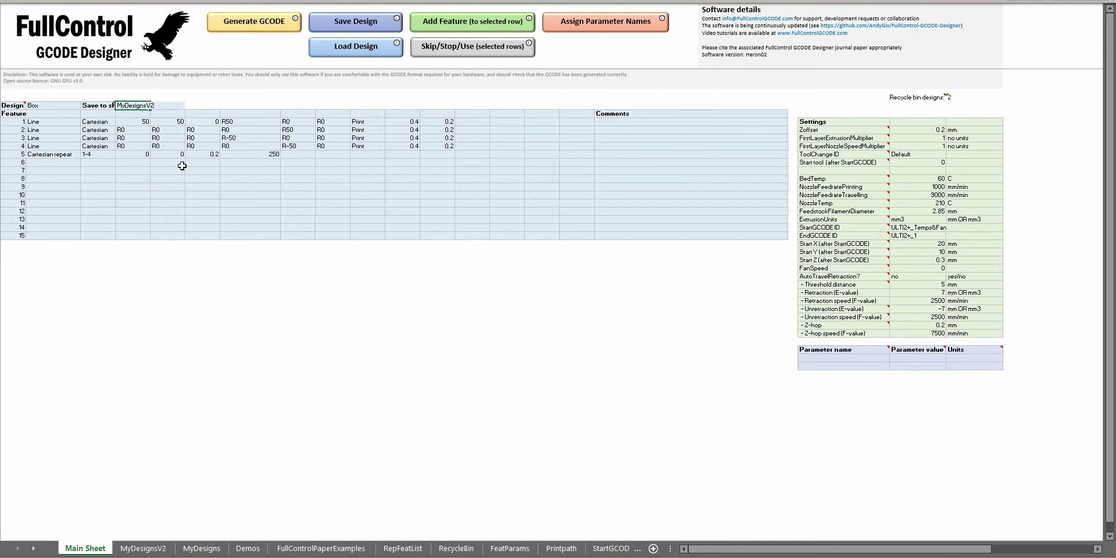
click(174, 170)
click(64, 105)
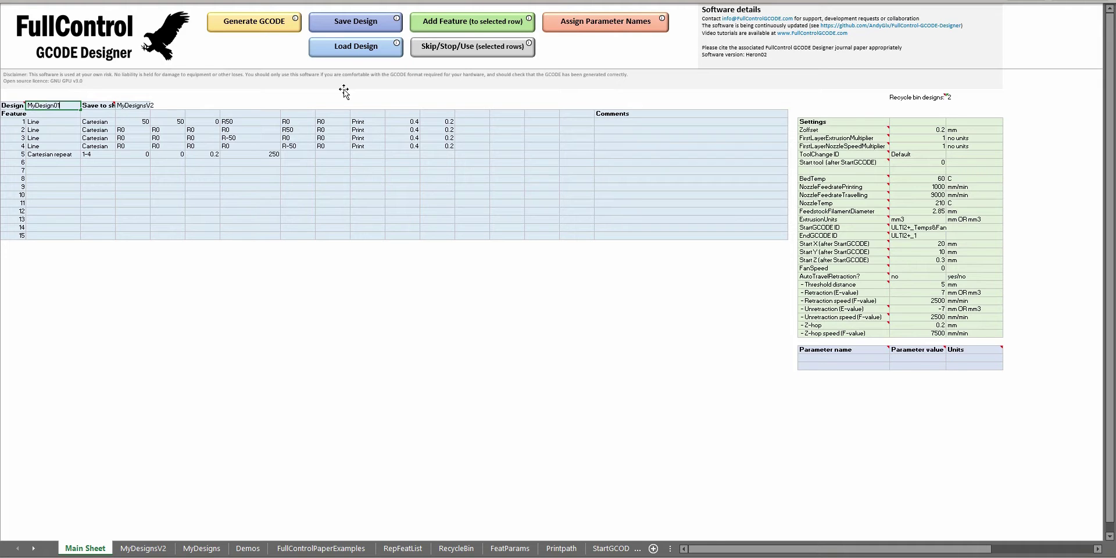
key(Return)
- Save the design and acknowledge the saved confirmation
click(355, 22)
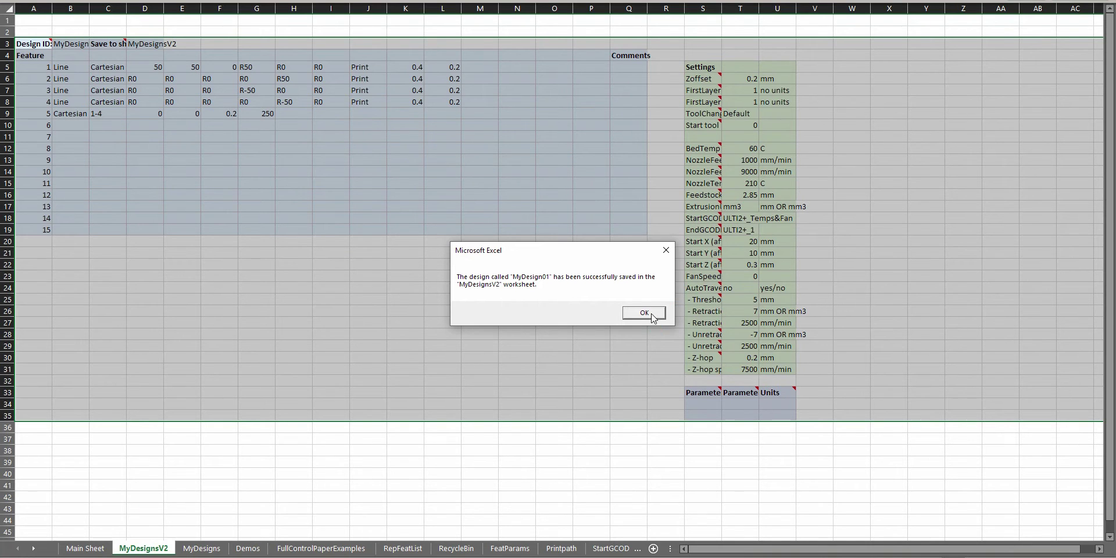
click(644, 312)
click(167, 195)
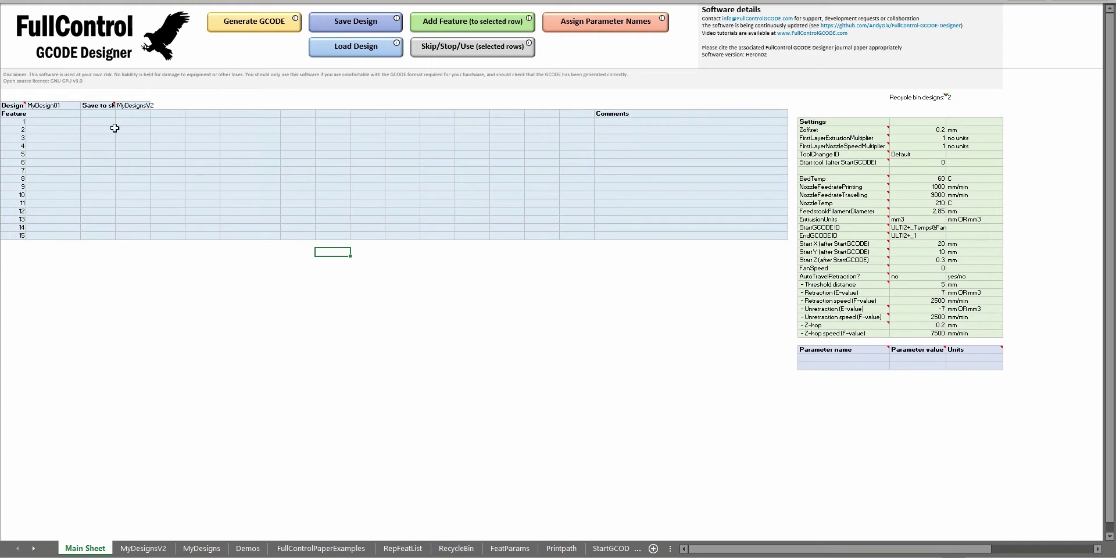
- Load MyDesign01 from the MyDesignsV2 folder back into the Main Sheet
click(370, 52)
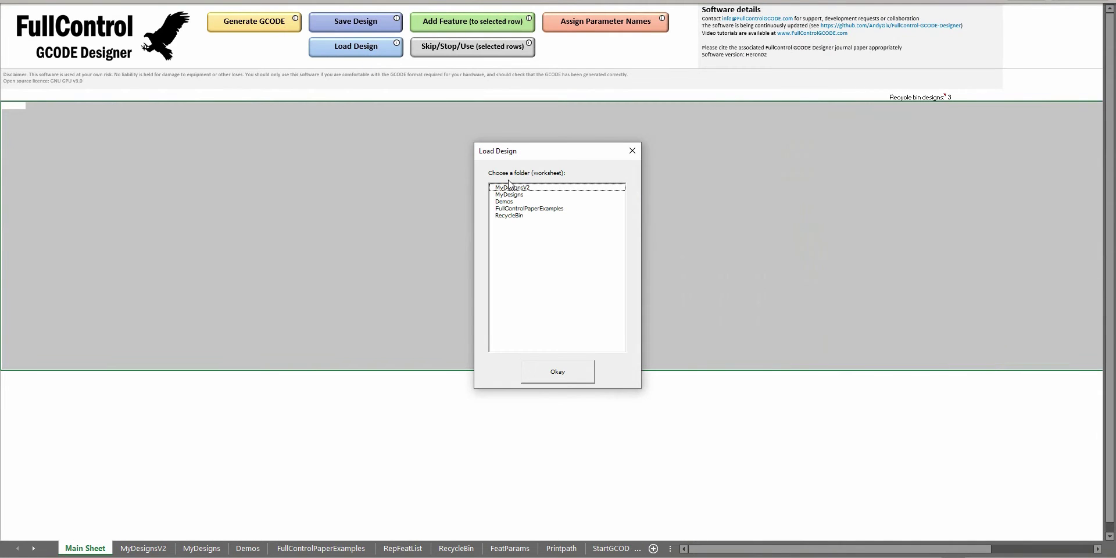
click(522, 188)
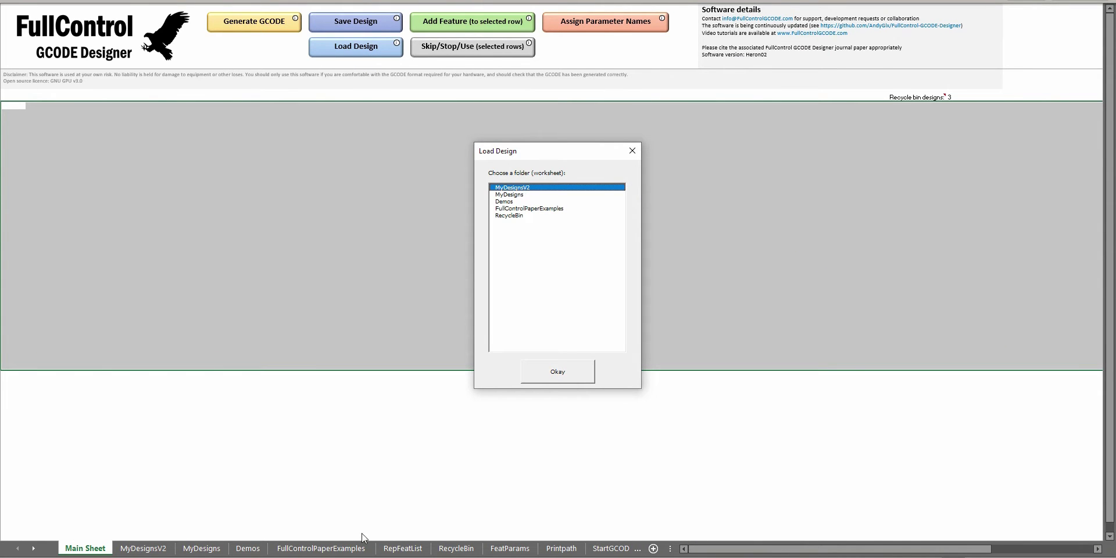
double_click(518, 188)
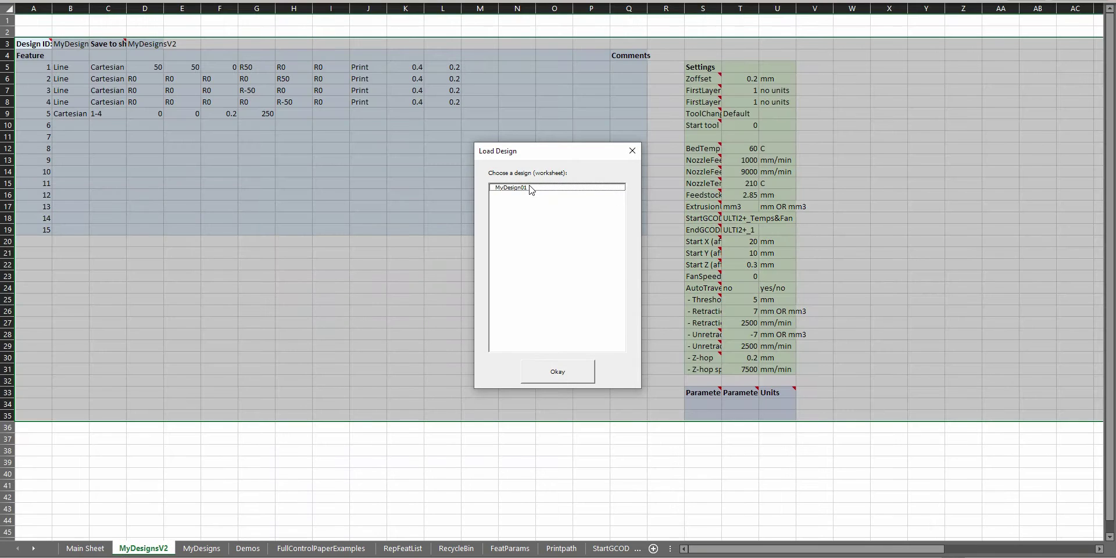
double_click(511, 188)
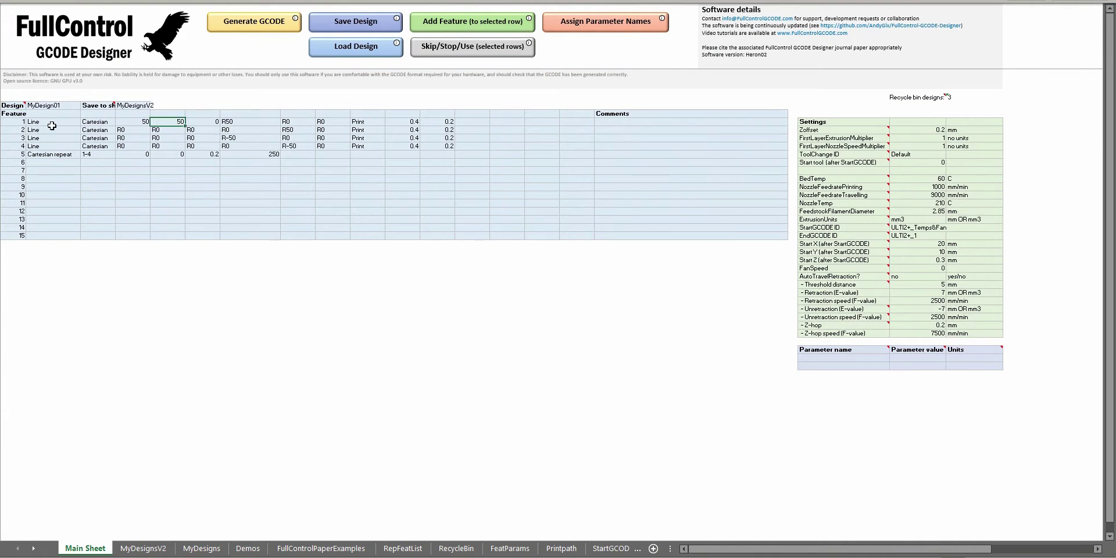
drag(50, 122, 291, 146)
drag(451, 164, 553, 169)
click(469, 170)
- Add an OffsetLinear Repeat rule feature in row 6
click(100, 162)
click(93, 186)
click(94, 163)
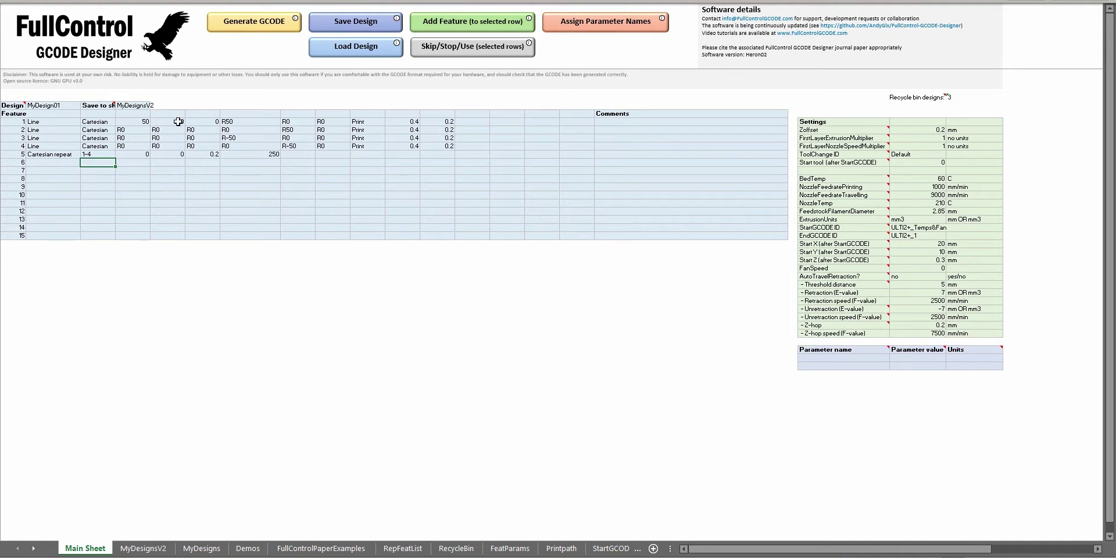
click(475, 23)
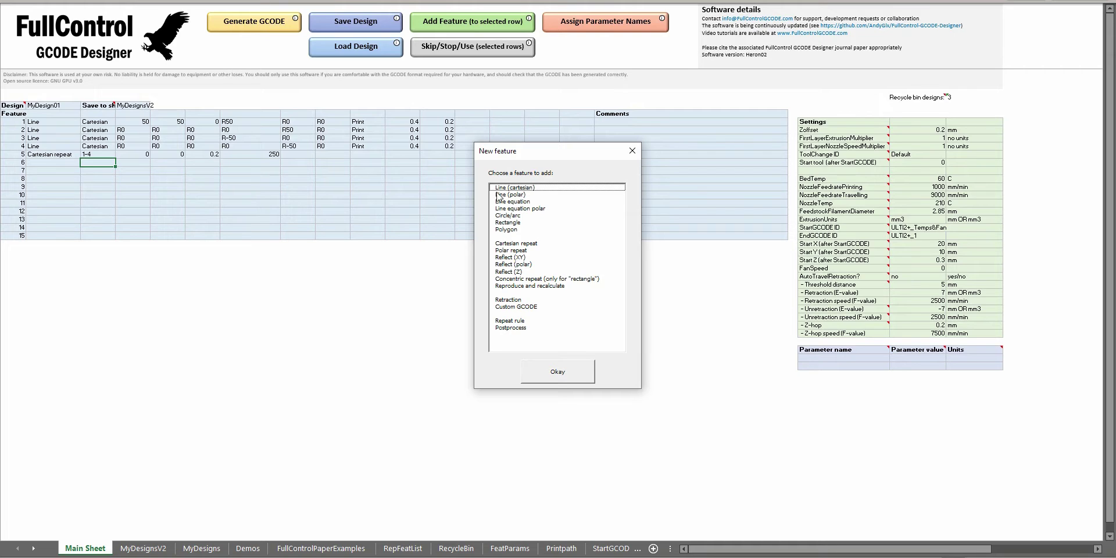
double_click(521, 321)
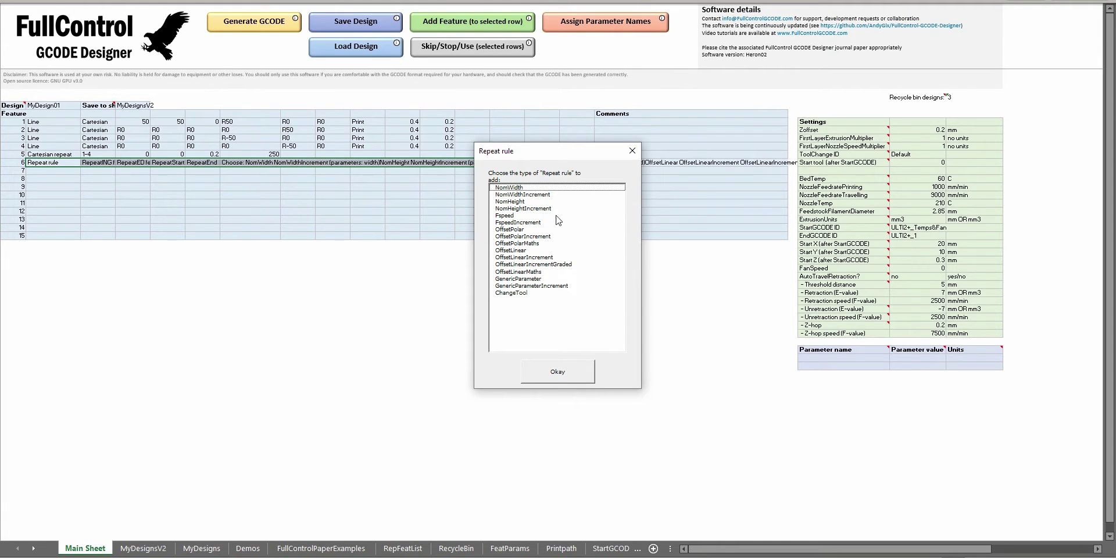
double_click(529, 250)
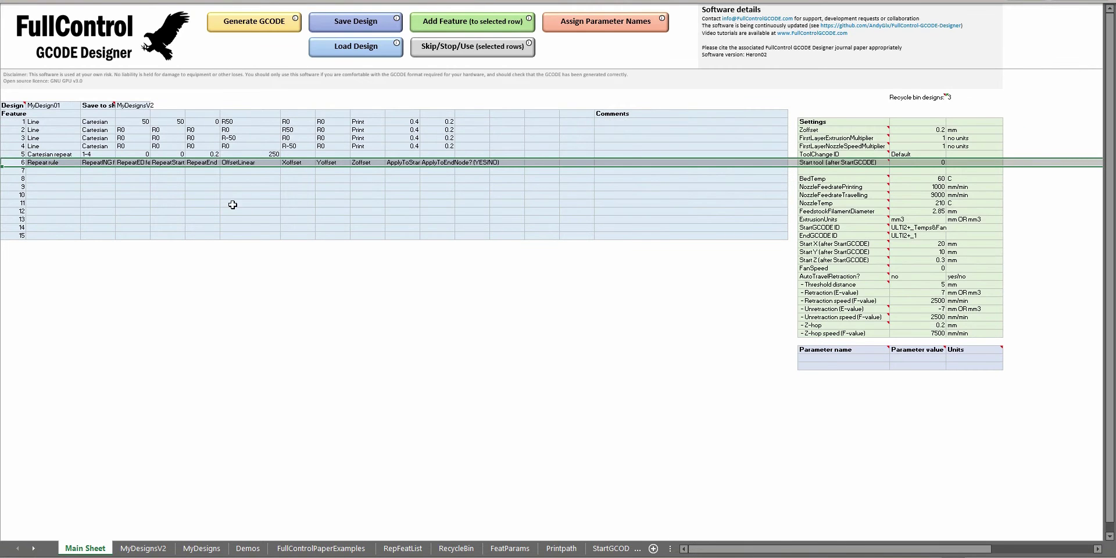
- Review the Repeat rule's parameter headings, including the Xoffset, Yoffset and Zoffset headings
click(56, 162)
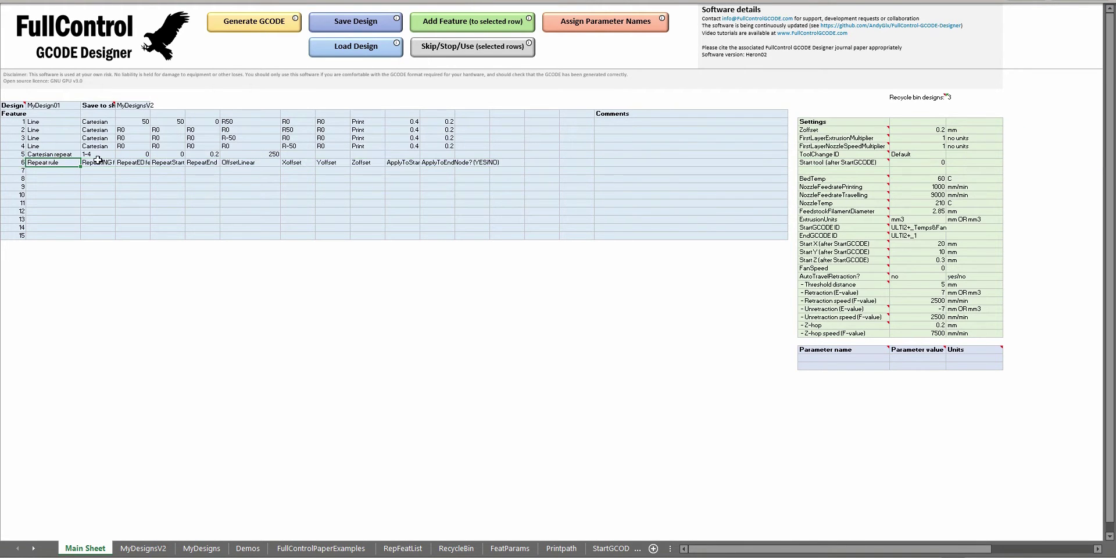
click(97, 162)
click(133, 162)
click(168, 162)
click(202, 162)
click(250, 162)
click(300, 162)
click(327, 162)
click(363, 162)
click(100, 163)
- Clear the leftover Repeat rule header in row 6
drag(53, 163, 482, 163)
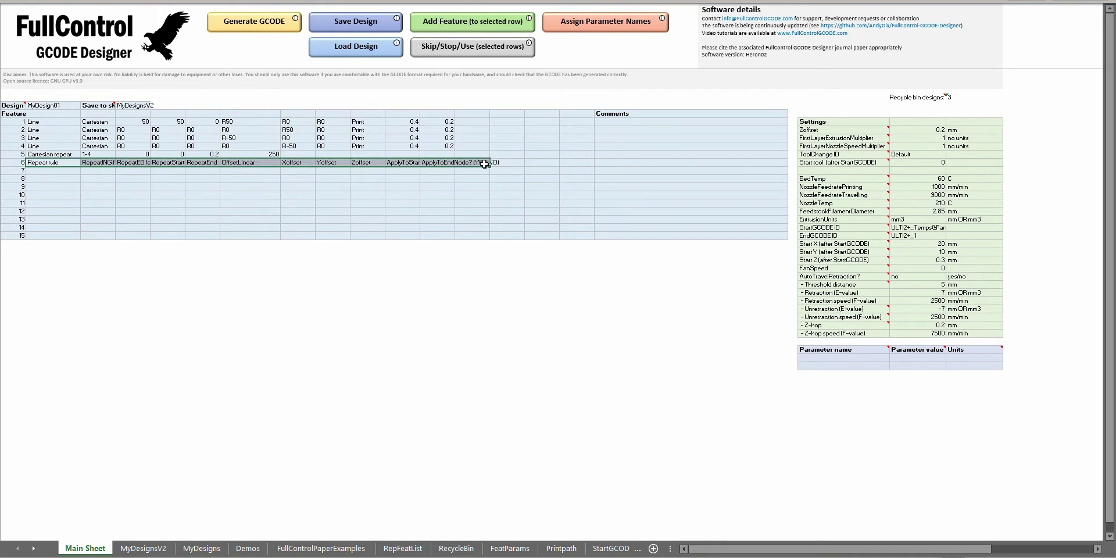
key(Delete)
click(112, 174)
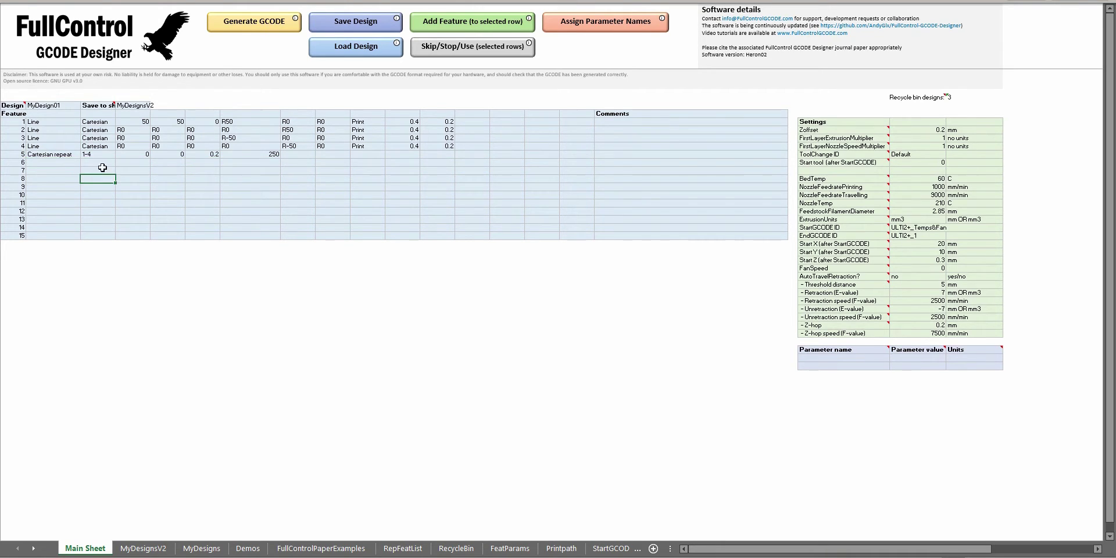
- Generate G-code for the full box and orbit the cube preview
click(58, 170)
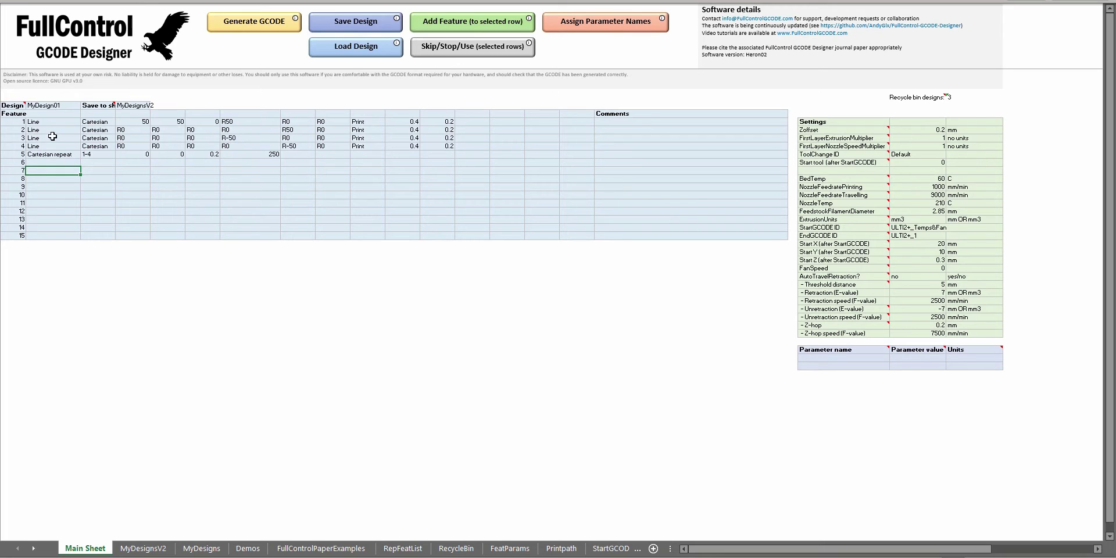
click(250, 25)
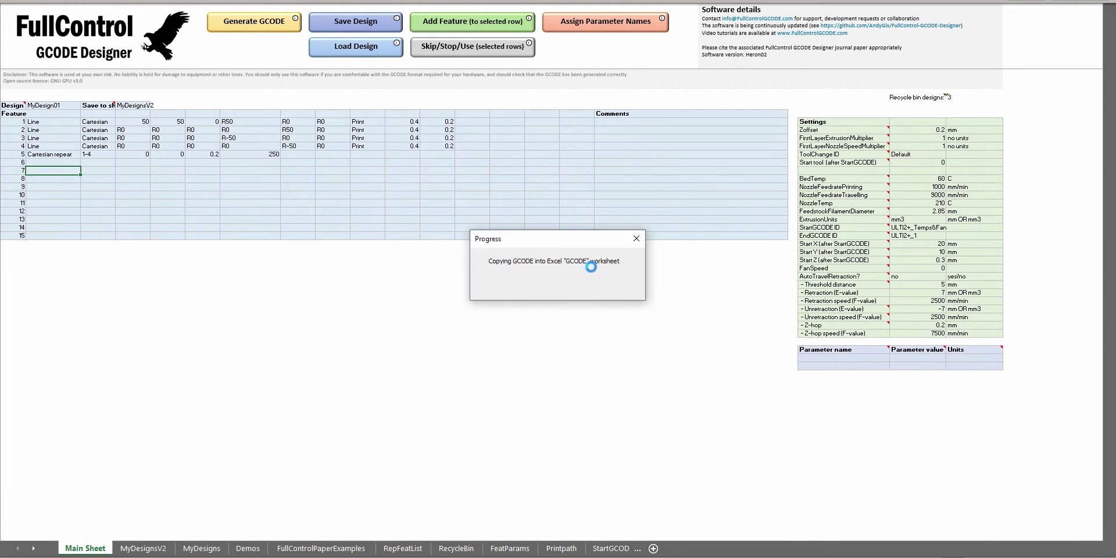
click(644, 342)
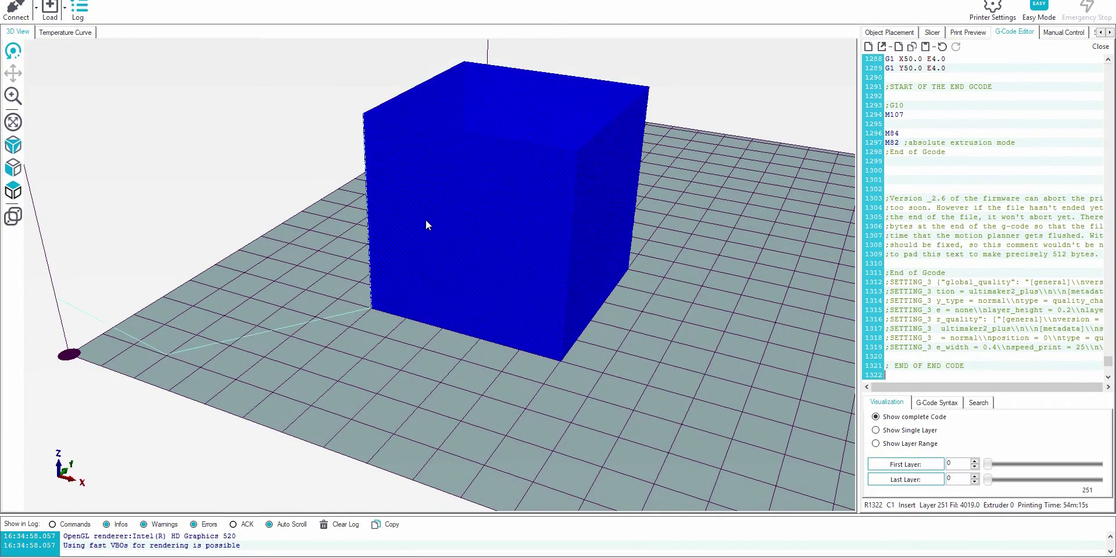
drag(426, 220, 569, 274)
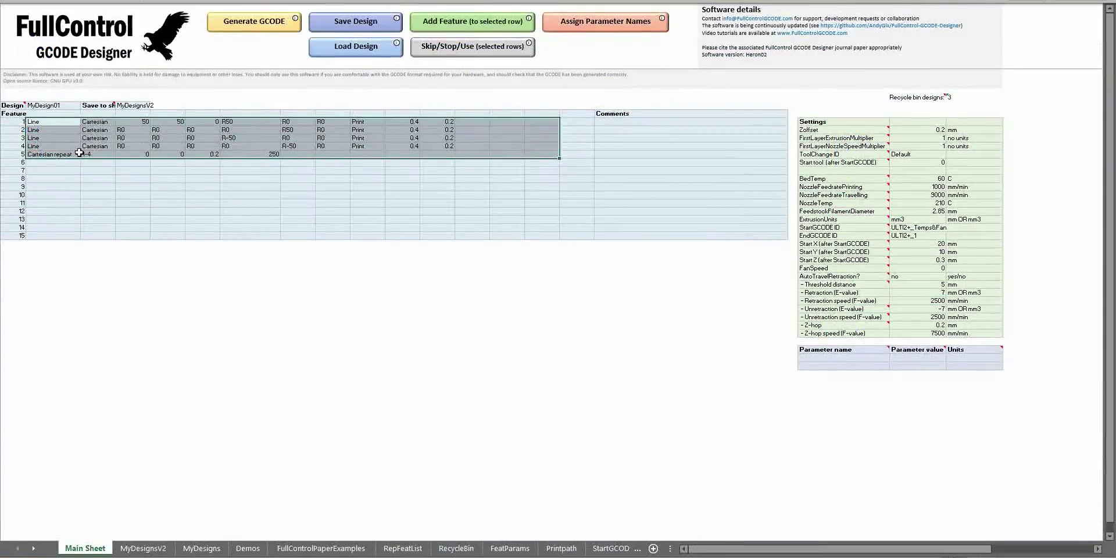
- Mark the Cartesian repeat feature as skipped and replace the editor's G-code with the regenerated output
click(80, 153)
click(443, 50)
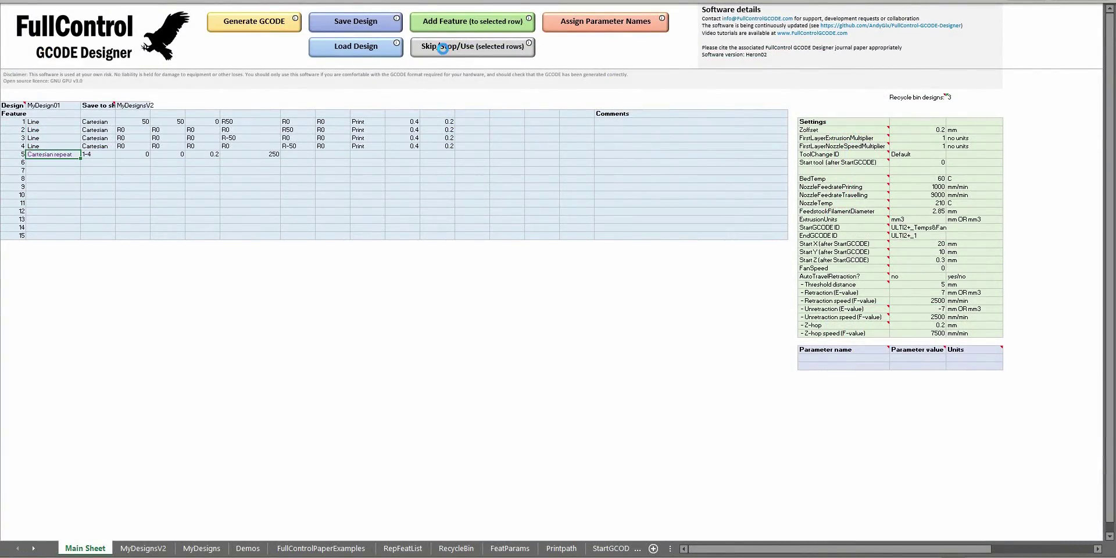
click(263, 27)
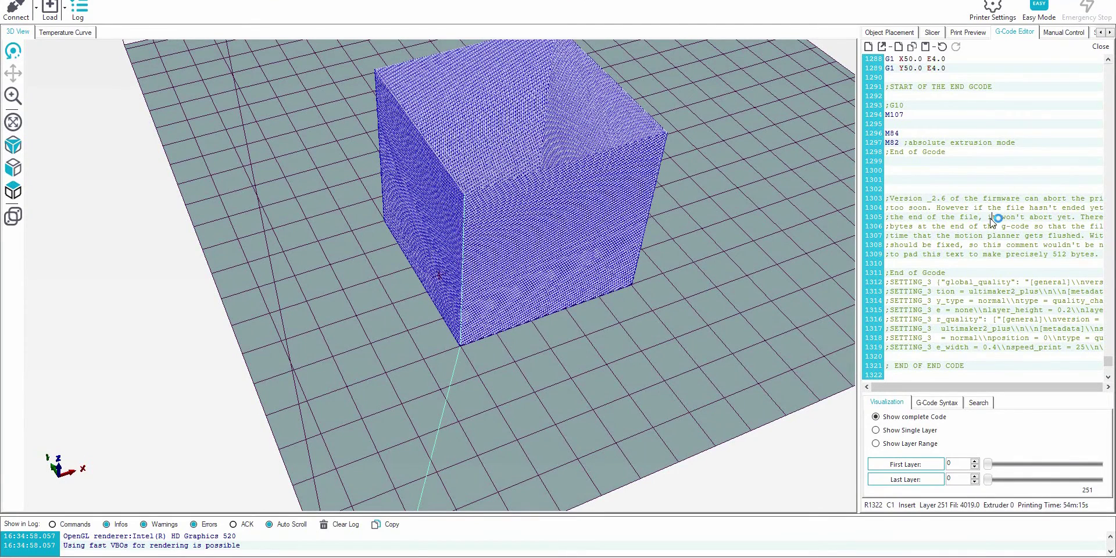
key(ctrl+a)
key(ctrl+v)
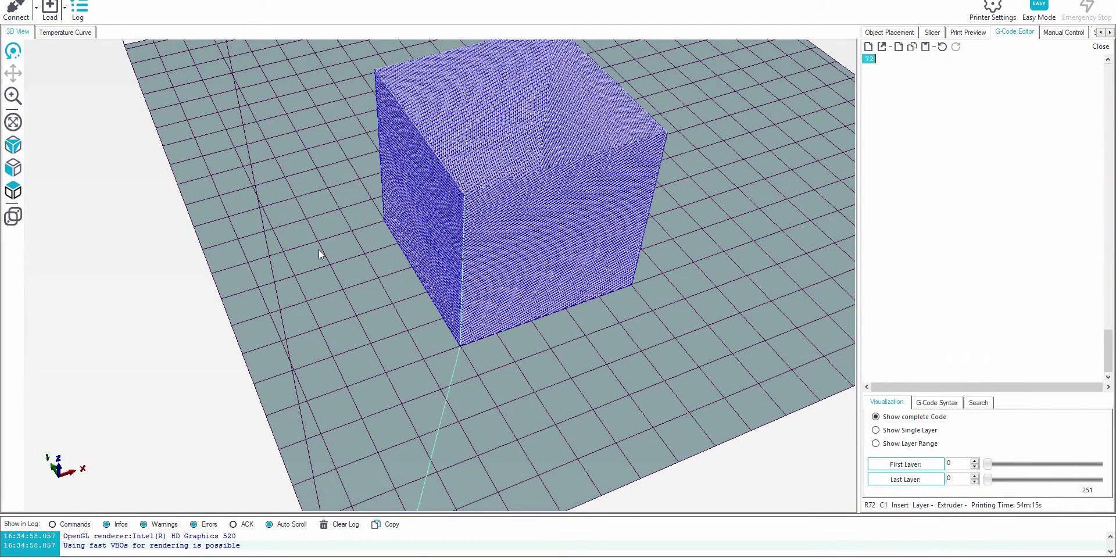
key(alt+Tab)
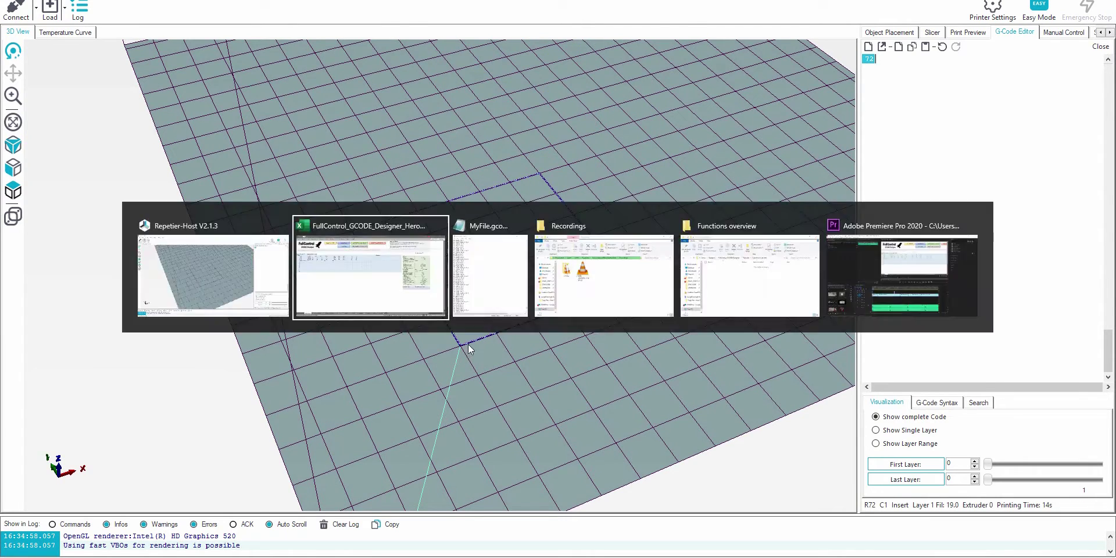
click(58, 146)
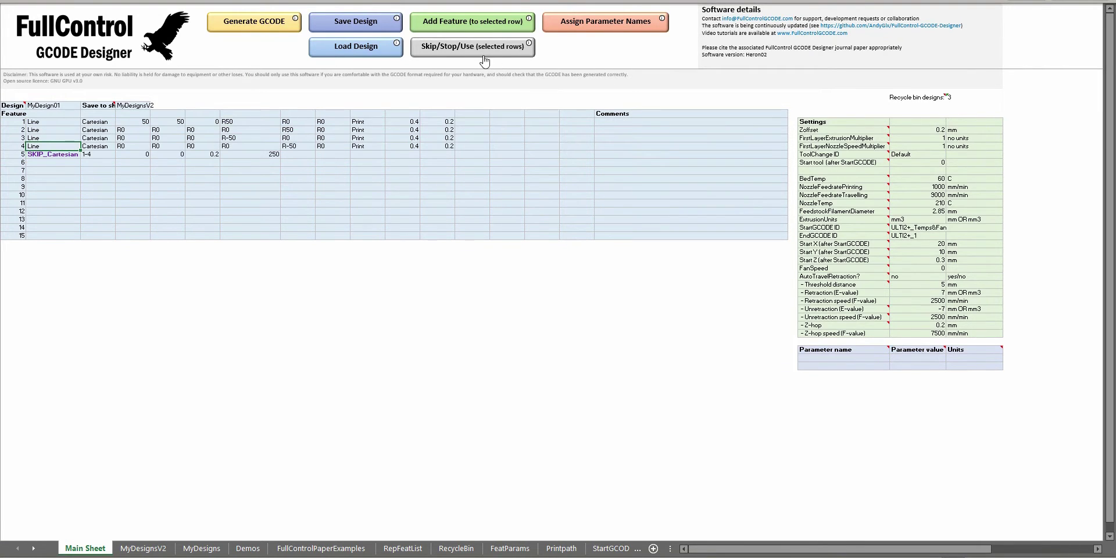
- Skip Line feature 4, re-enable the Cartesian repeat, and regenerate the G-code
click(454, 51)
click(69, 154)
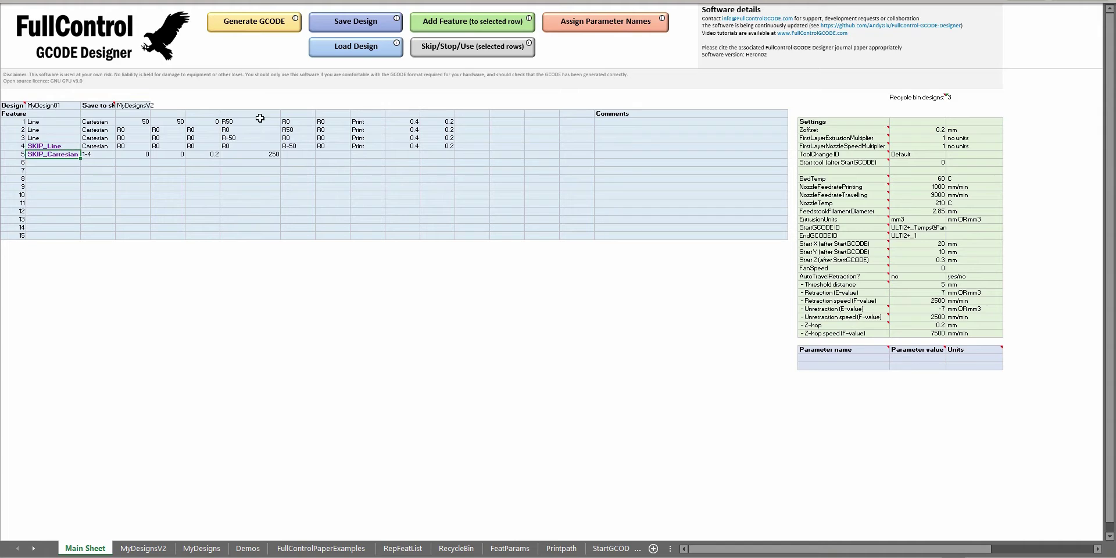
click(482, 59)
drag(46, 122, 50, 139)
click(256, 23)
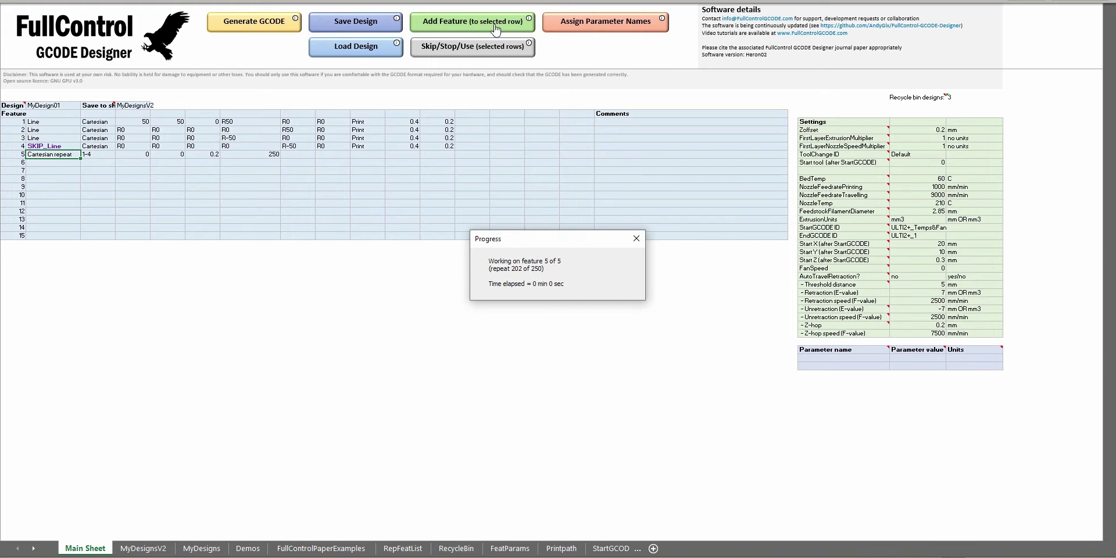
key(Return)
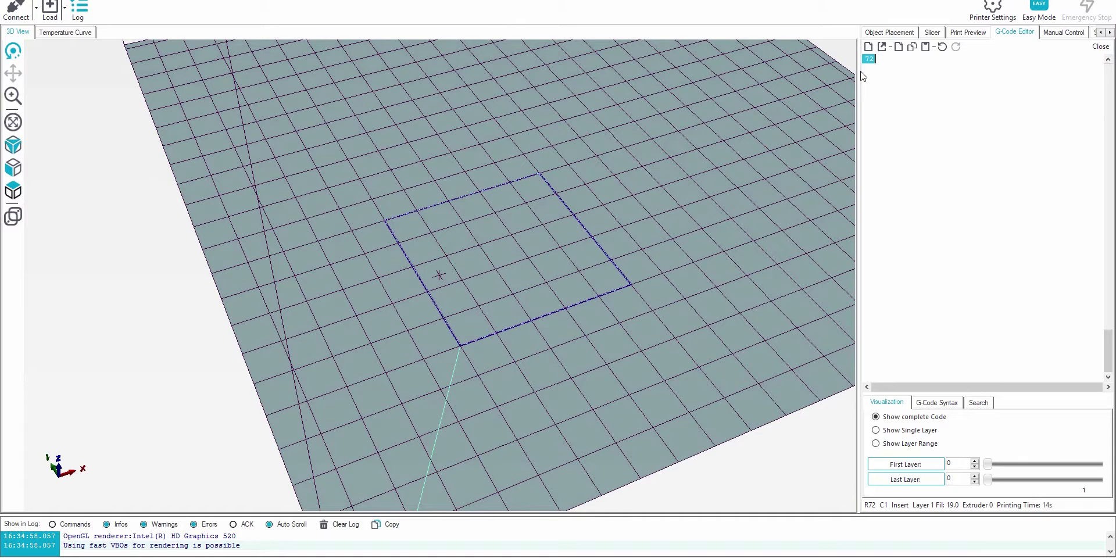
key(ctrl+v)
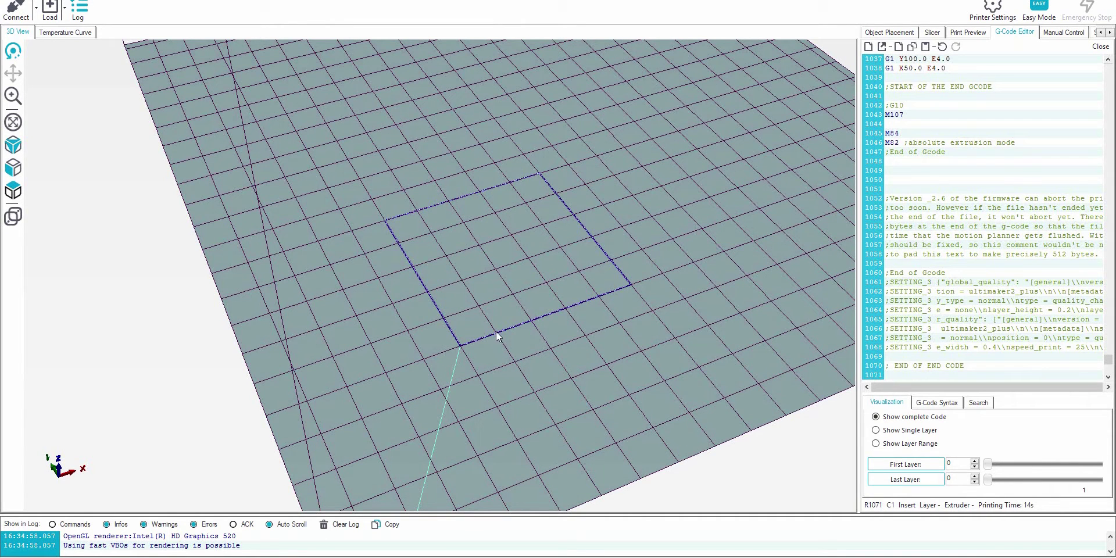
- Orbit the 3D preview to inspect the box's missing side wall from low and high angles
drag(486, 326, 429, 162)
drag(563, 218, 614, 86)
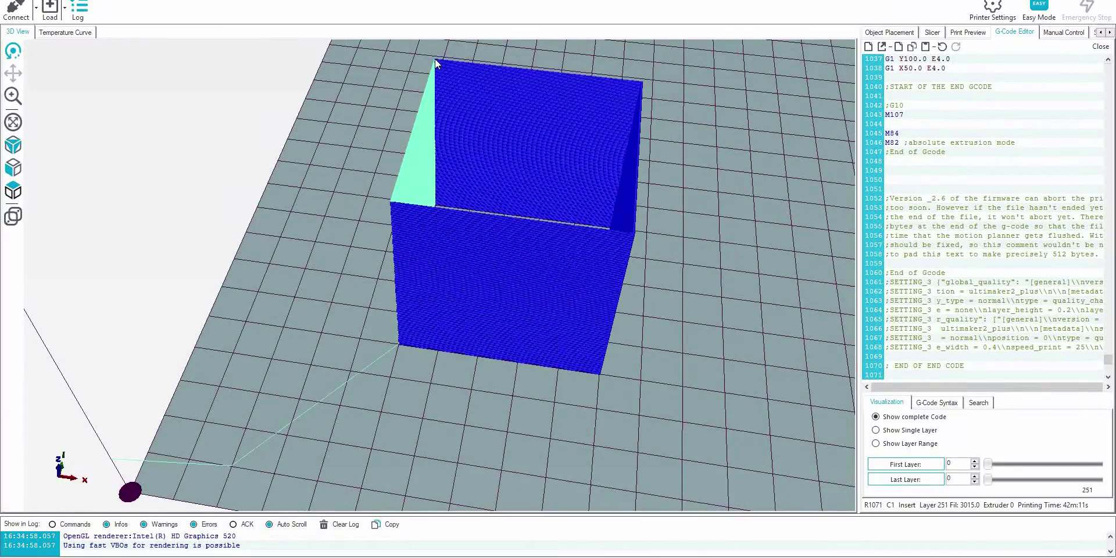
drag(558, 236, 449, 170)
- Change feature 4 to STOP_Line and generate 70 G-code lines covering only the first three features
key(alt+Tab)
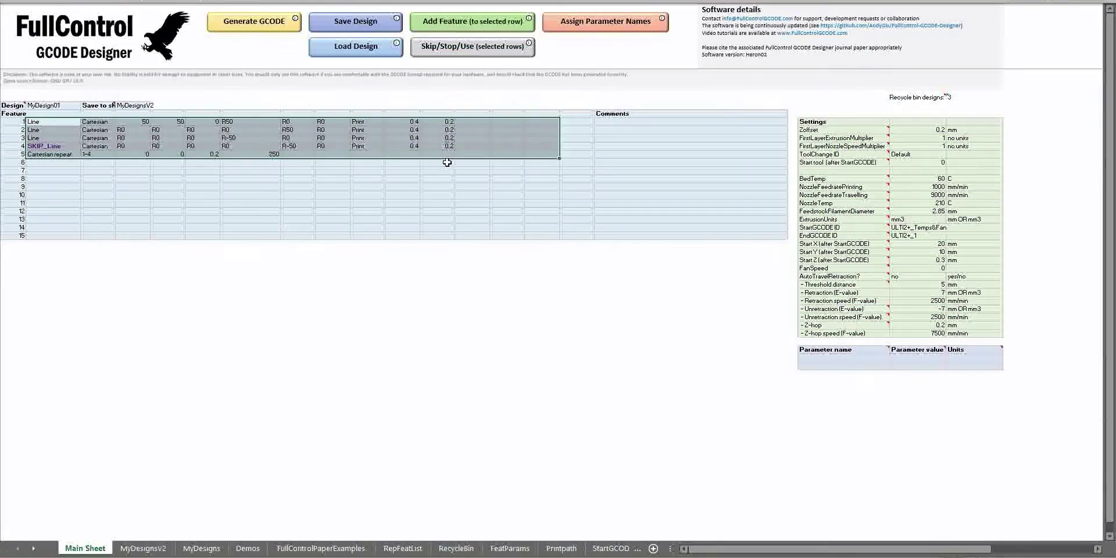
click(63, 146)
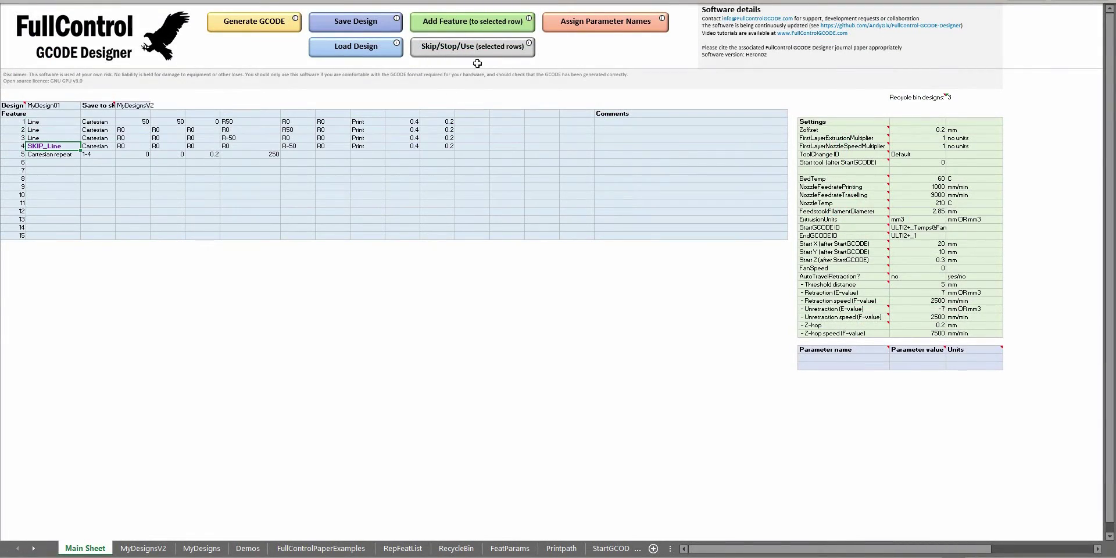
click(453, 47)
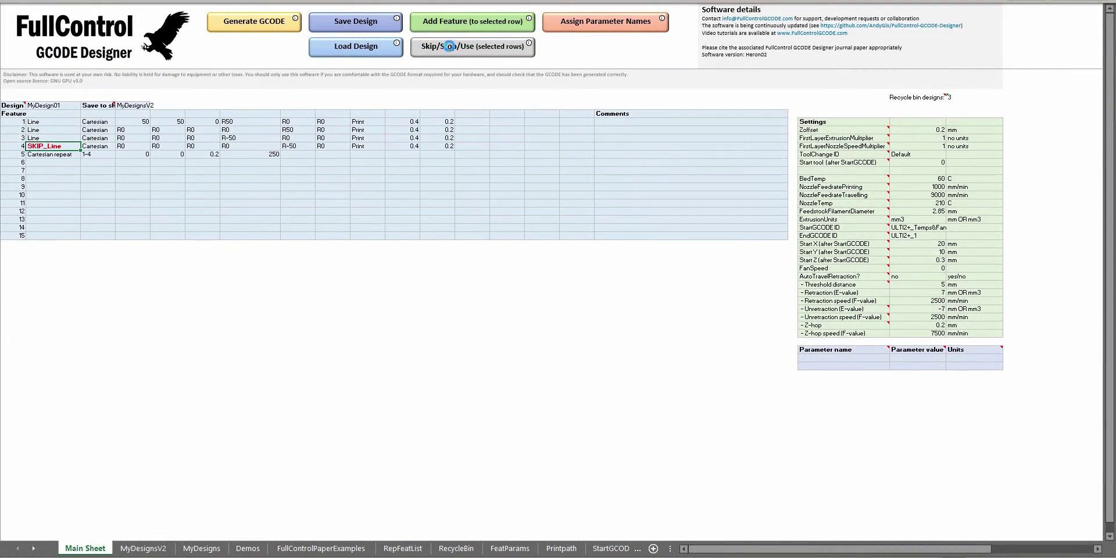
click(268, 22)
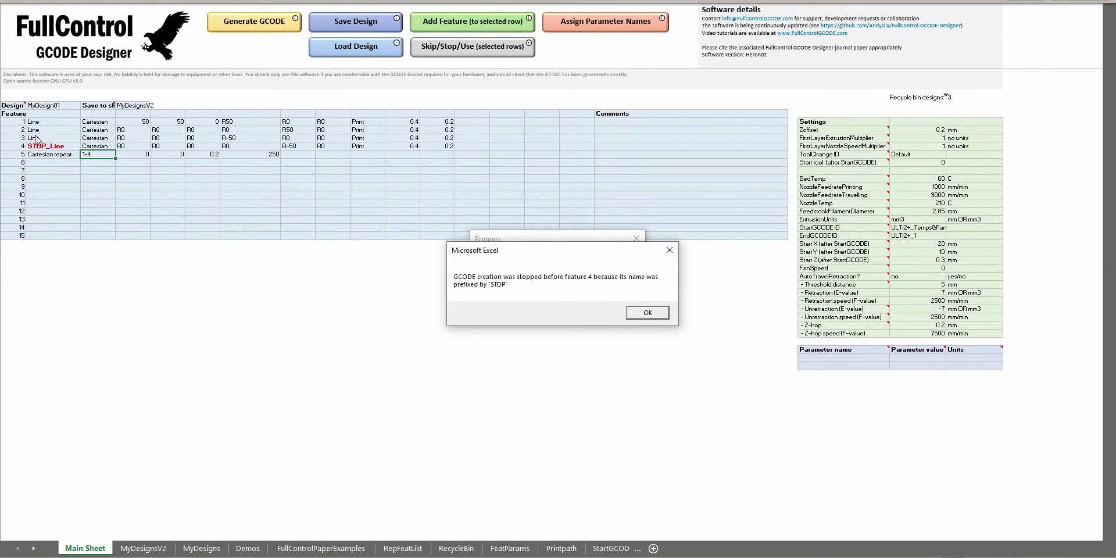
click(647, 313)
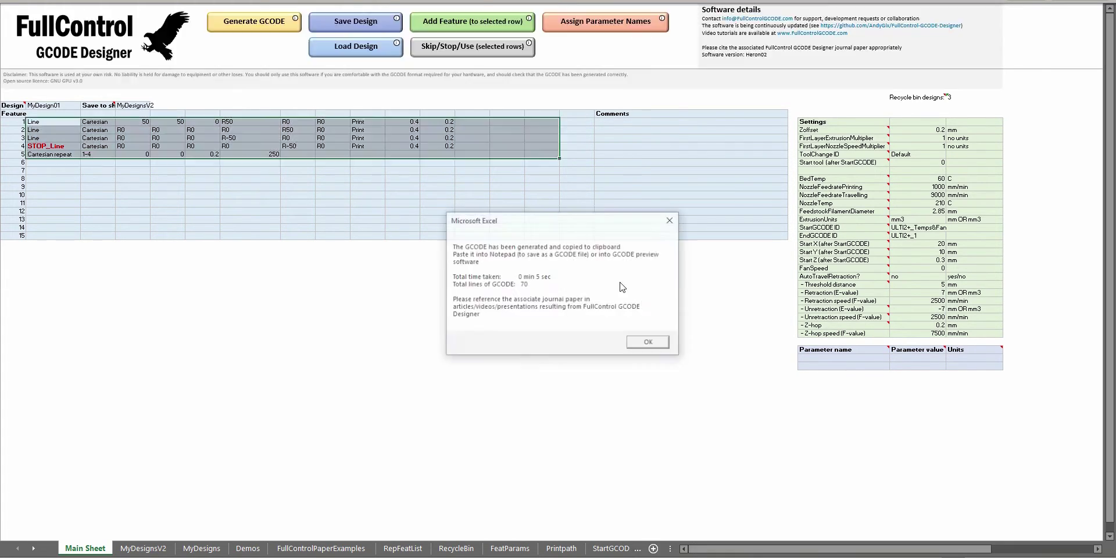
click(650, 342)
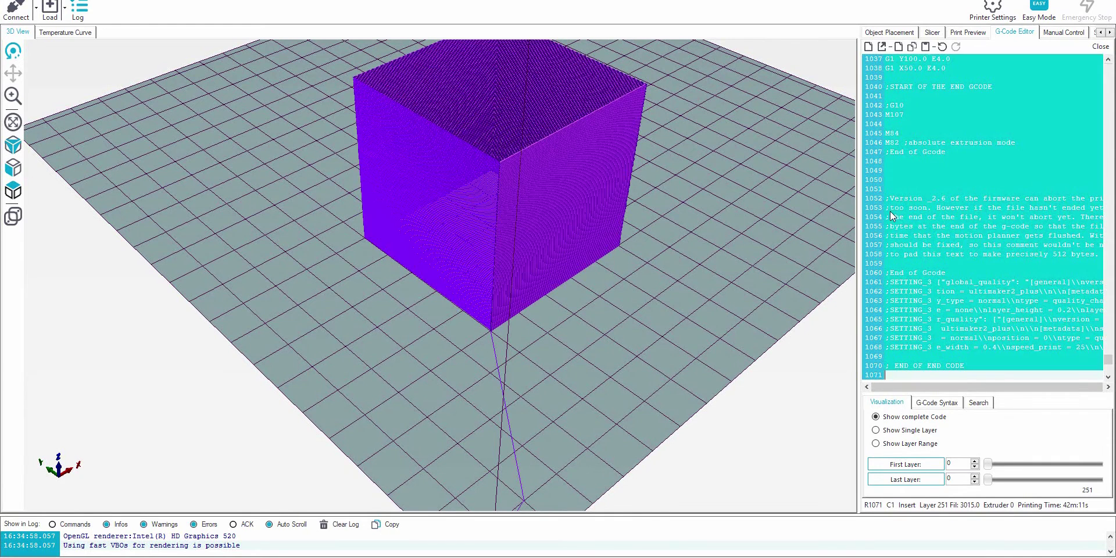
- Delete the old box G-code from Repetier-Host's G-code editor
key(Delete)
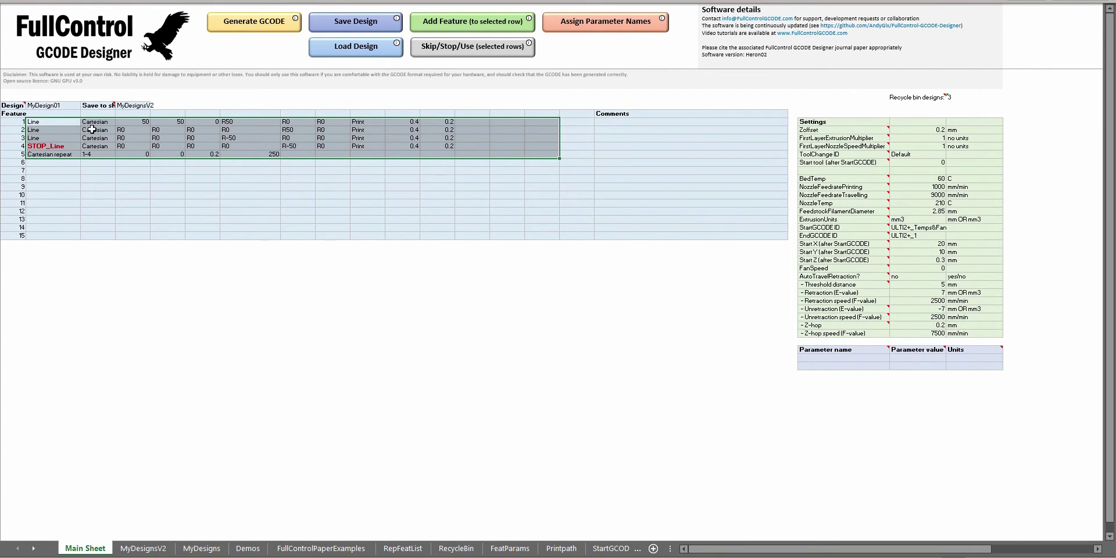
- Restore feature 4 from STOP_Line to a normal Line, and review row 1's 0.4 width and 0.2 height
click(58, 146)
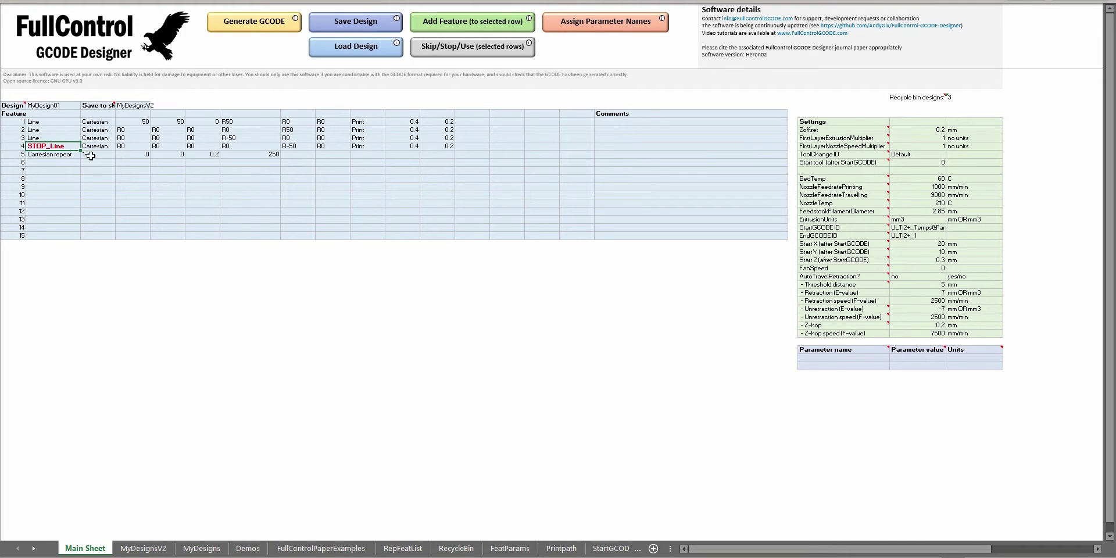
click(457, 48)
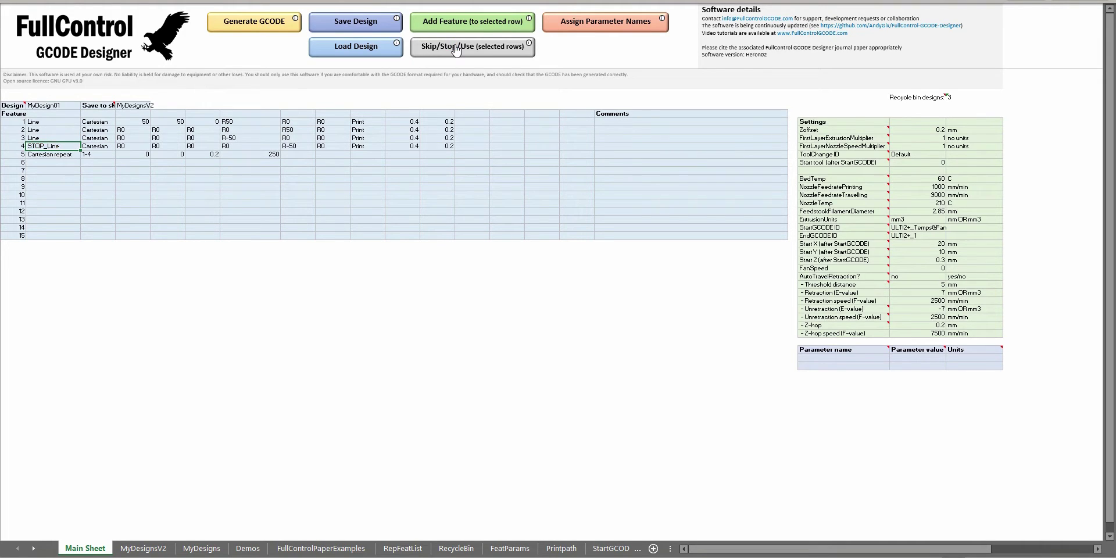
click(270, 169)
click(262, 147)
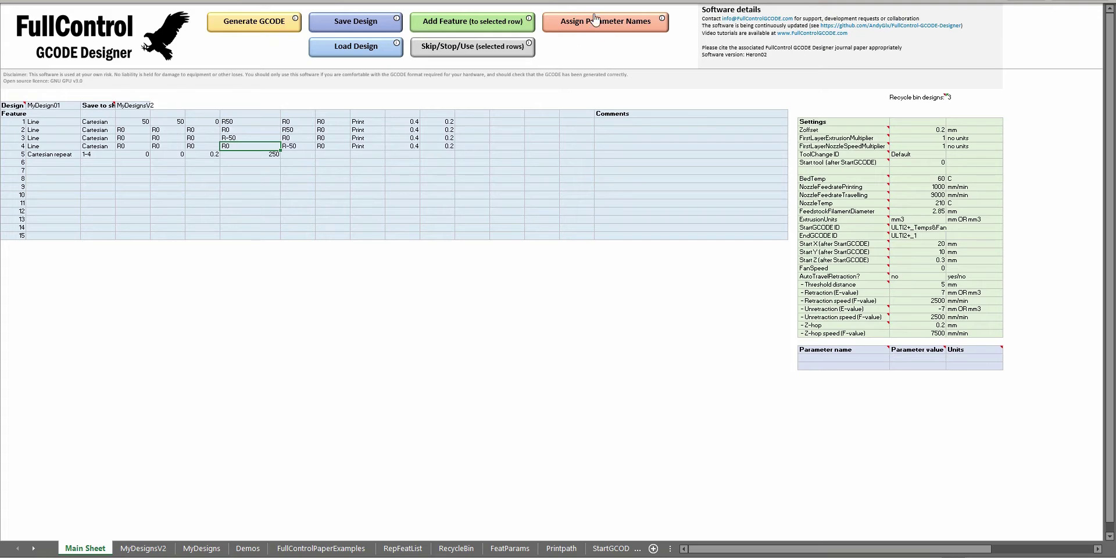
drag(853, 360, 967, 389)
click(963, 361)
click(414, 122)
click(430, 120)
- Add parameters FilamentWidth = 0.5 and FilamentHeight = 0.1 to the parameter table
click(880, 358)
mouse_move(939, 348)
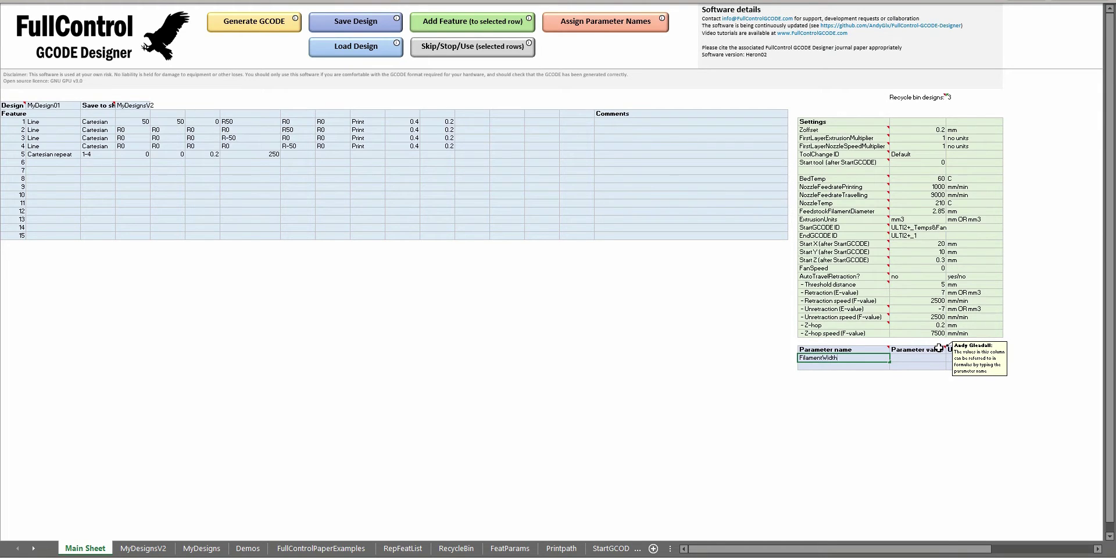
key(Return)
text(FilamentWidth)
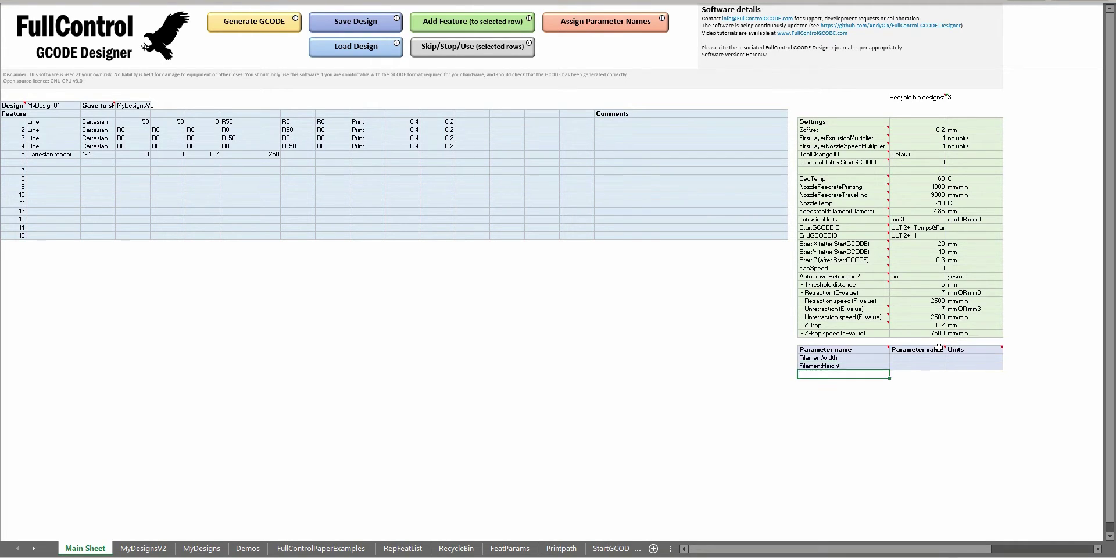
key(Tab)
key(Up)
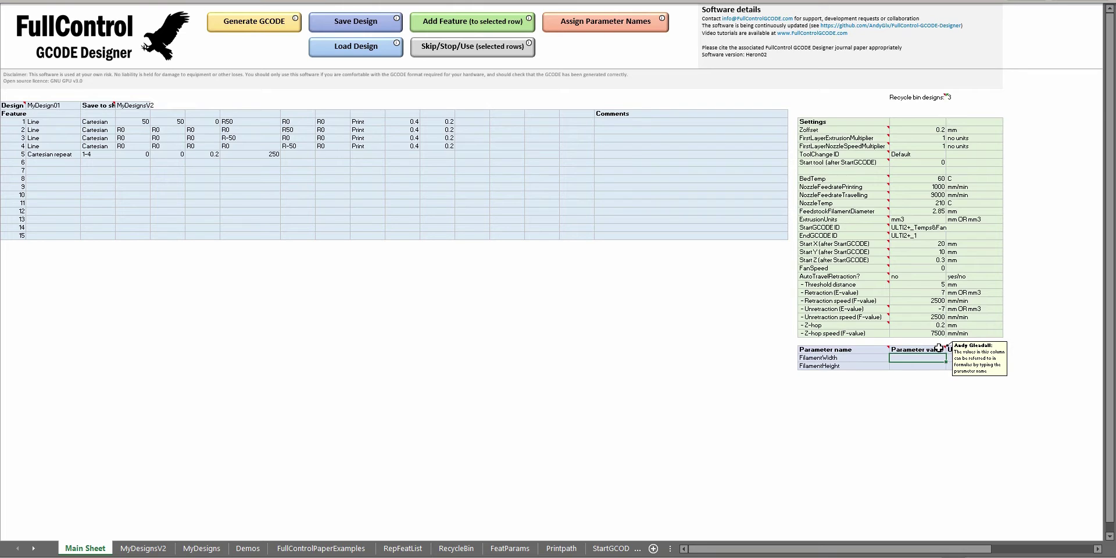
text(0.5)
key(Return)
text(0.)
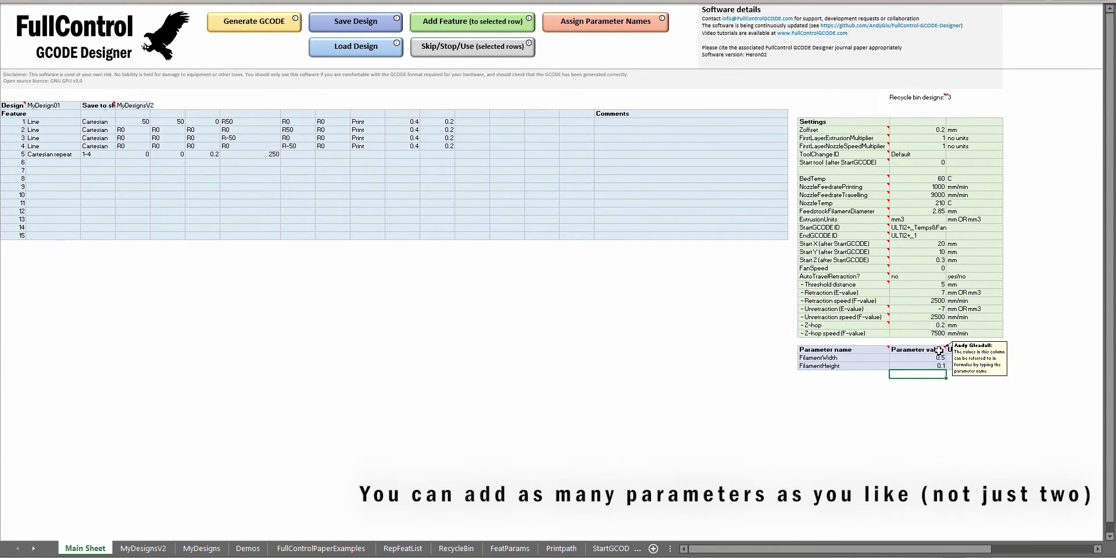
key(Return)
- Give both parameters mm units and assign the parameter names
click(963, 358)
text(mm)
key(Return)
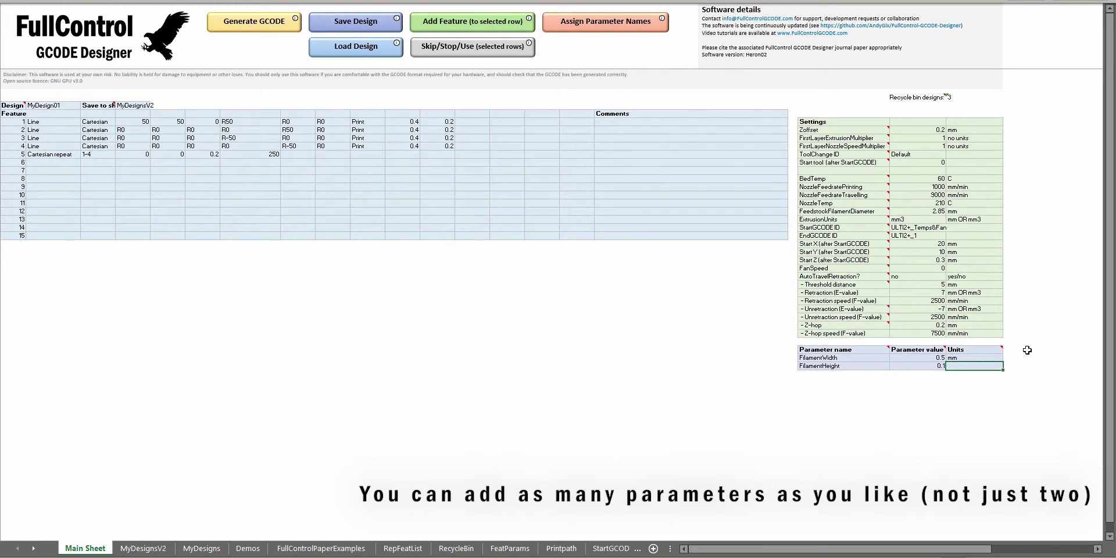
text(mm)
key(Return)
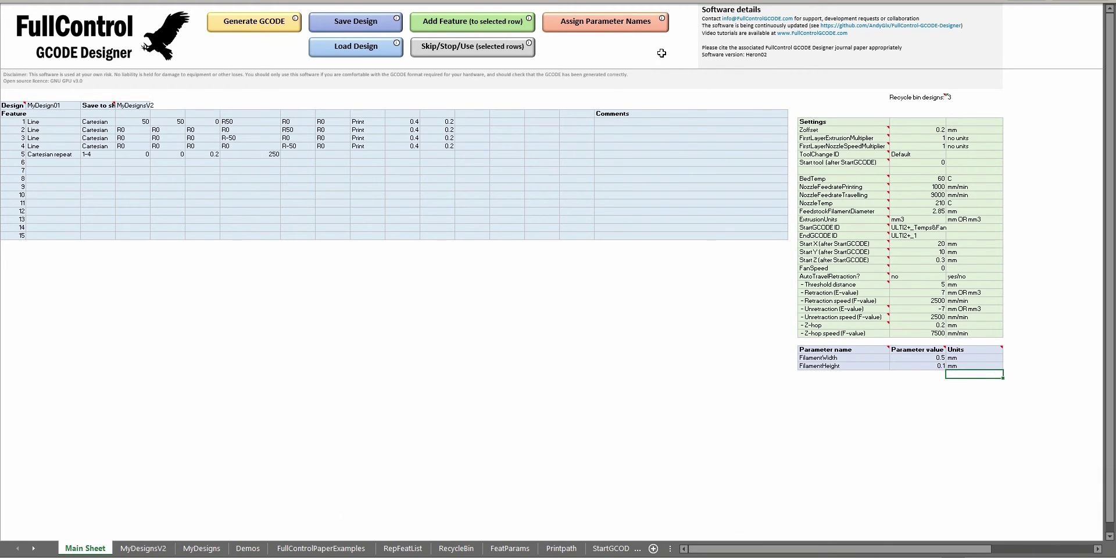
click(613, 24)
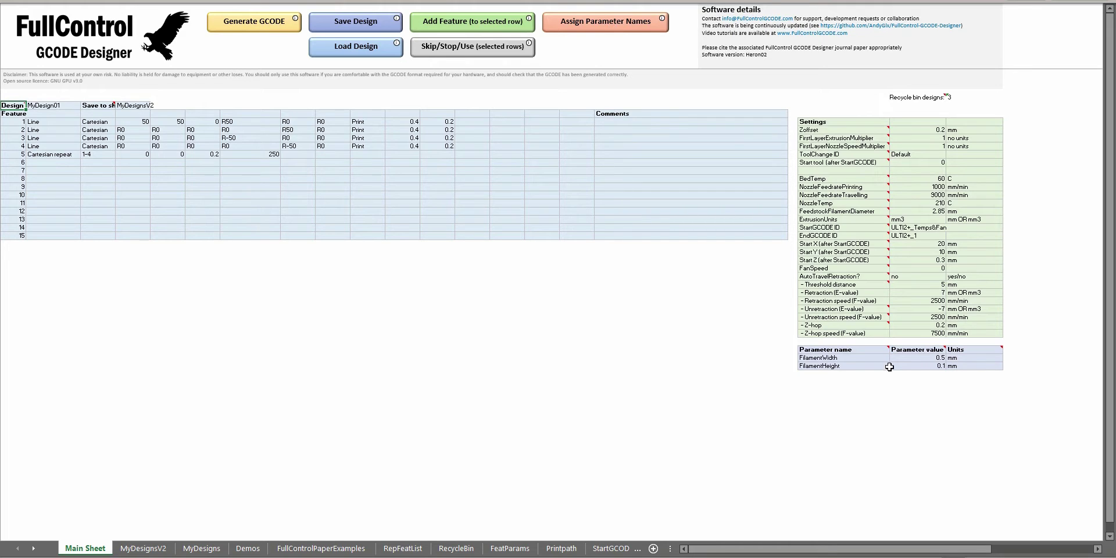
- Check the FilamentWidth parameter name and its 0.5 value in the parameter table
click(838, 358)
click(930, 358)
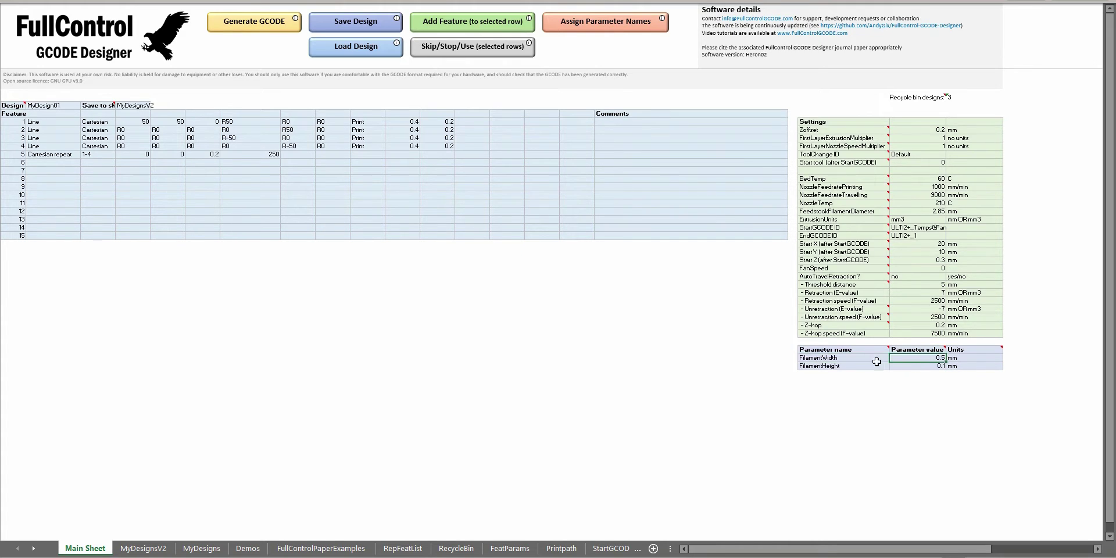
click(829, 357)
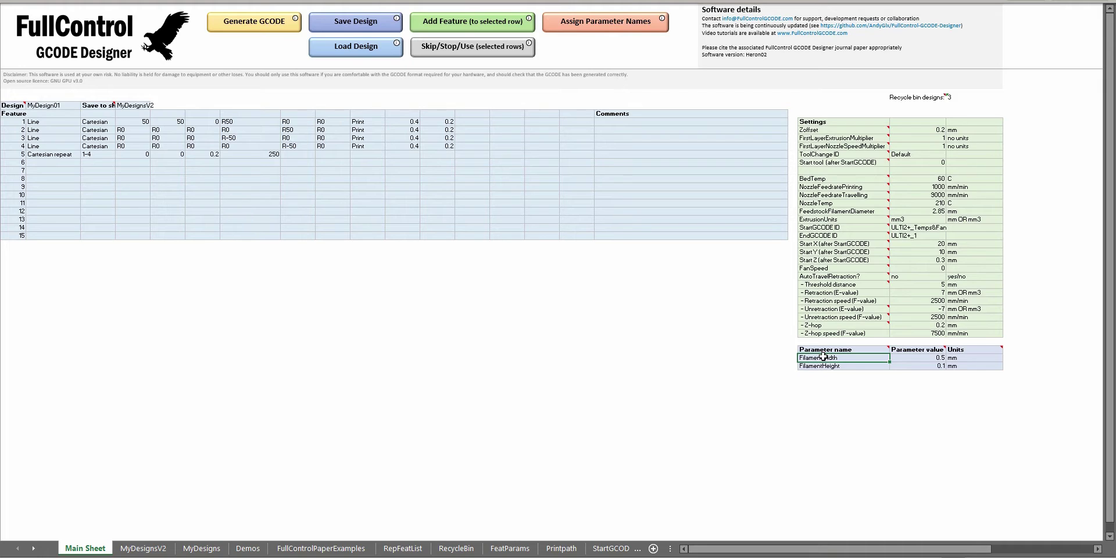
click(932, 358)
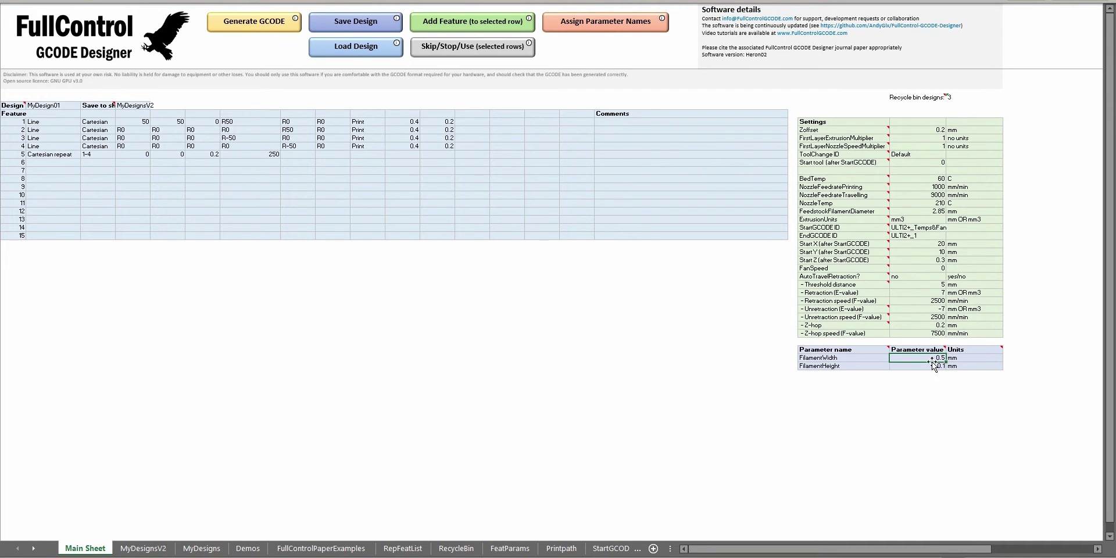
- Set row 1's width to =FilamentWidth and height to =FilamentHeight, then fill both down to row 4
click(472, 121)
click(407, 121)
text(=fi)
key(Down)
key(Down)
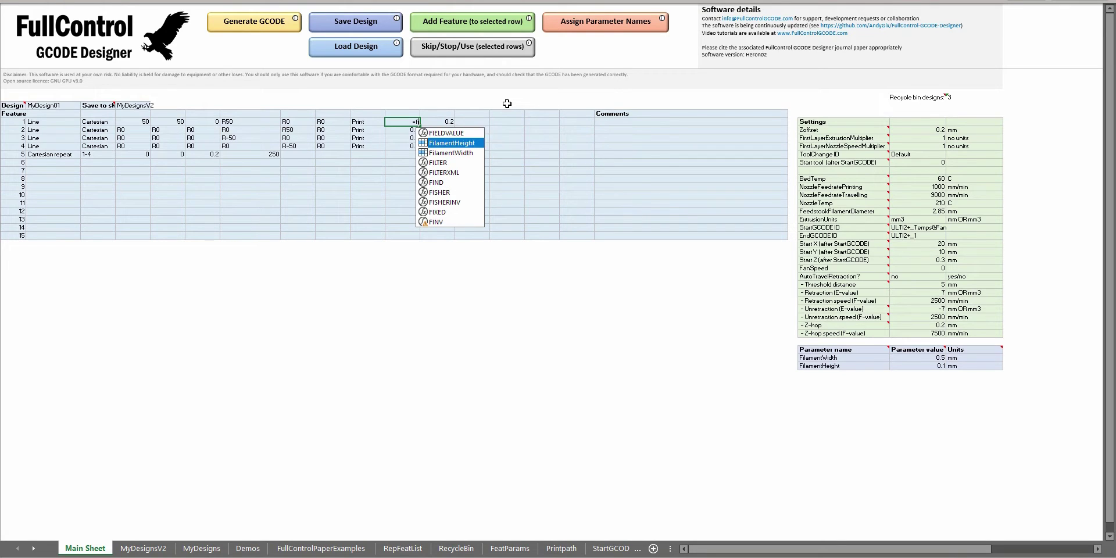
key(Tab)
key(Tab)
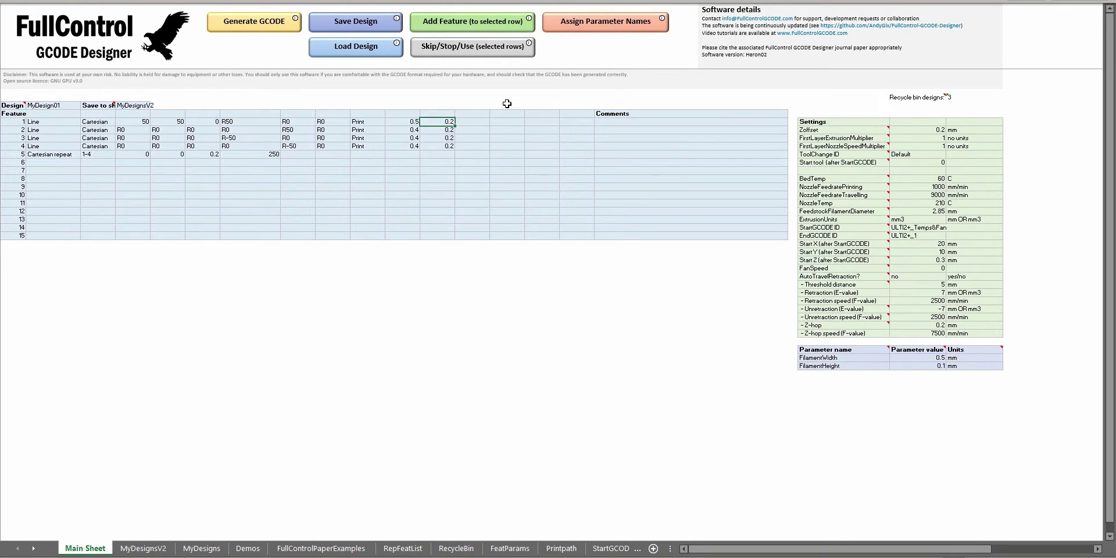
text(=fil)
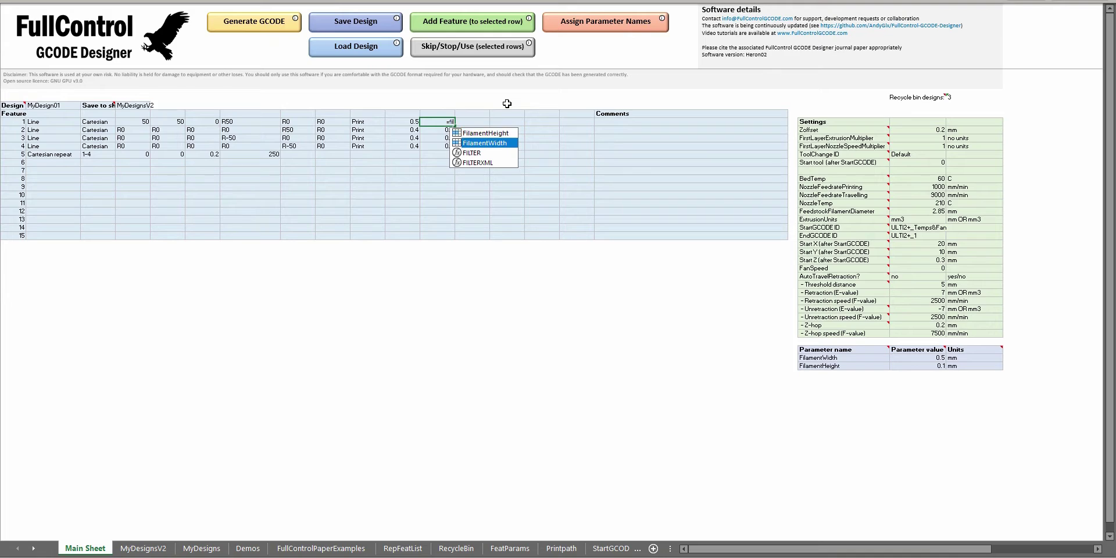
key(Tab)
key(Return)
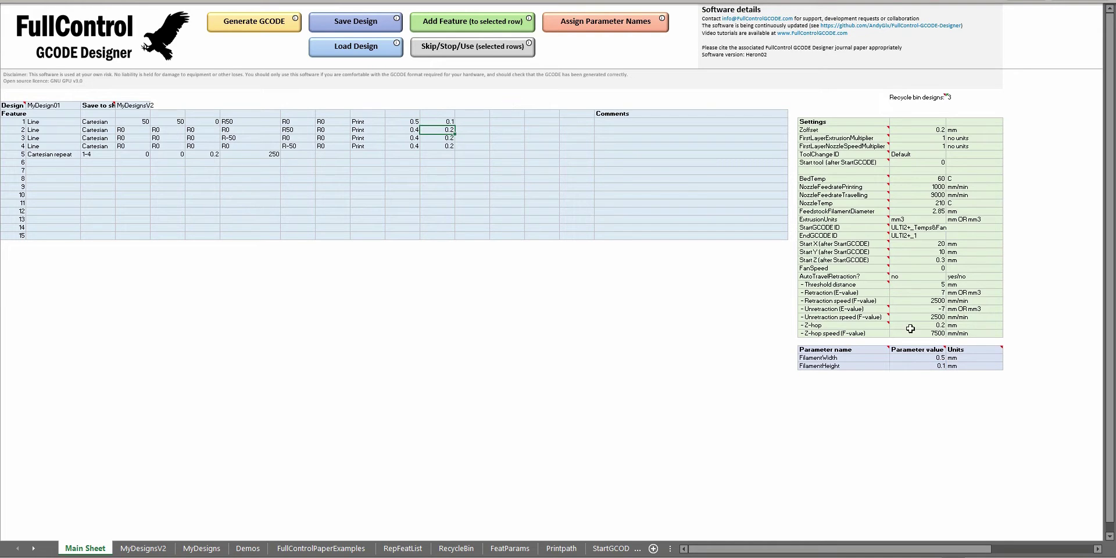
drag(408, 123, 456, 149)
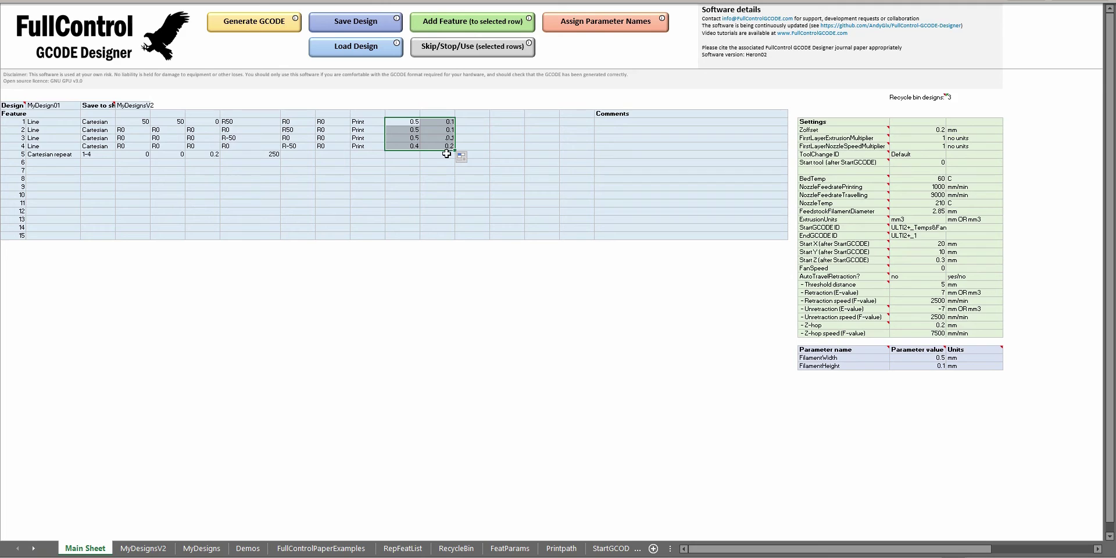
click(918, 357)
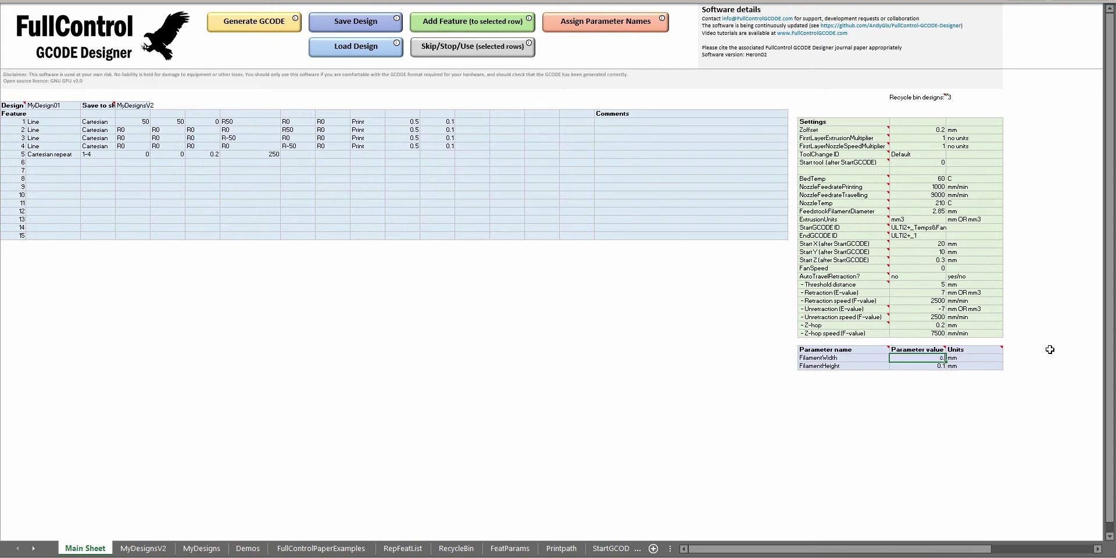
- Change FilamentWidth to 0.3 and read the explanatory comment on the Zoffset setting
key(Return)
mouse_move(872, 131)
click(925, 131)
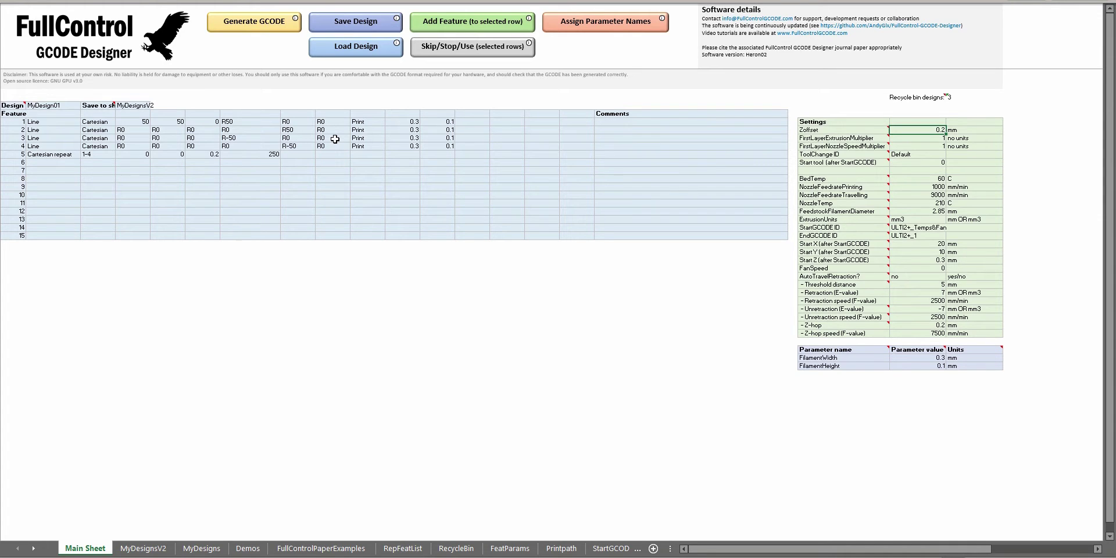
click(852, 131)
mouse_move(846, 144)
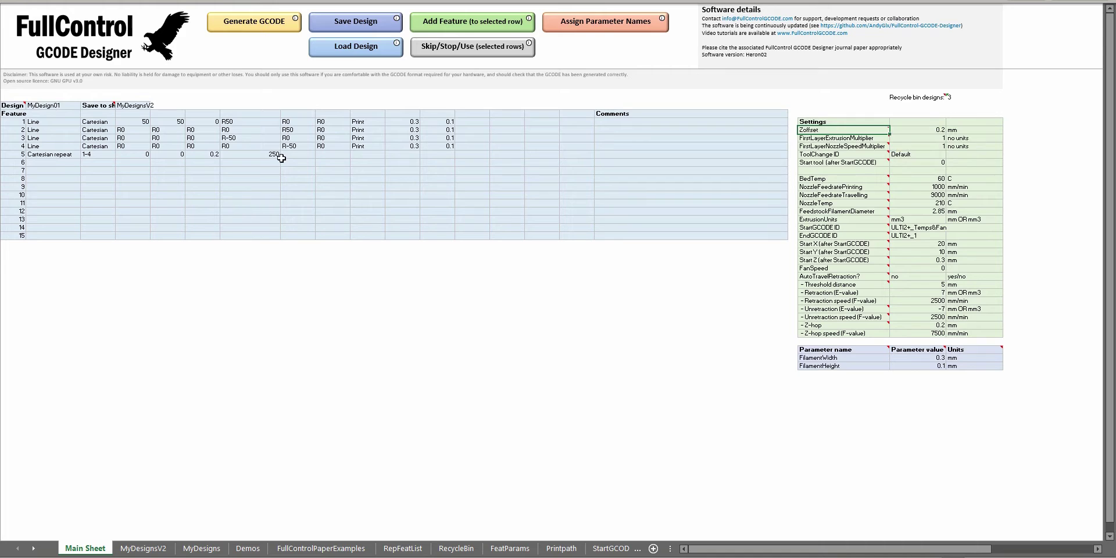
click(265, 169)
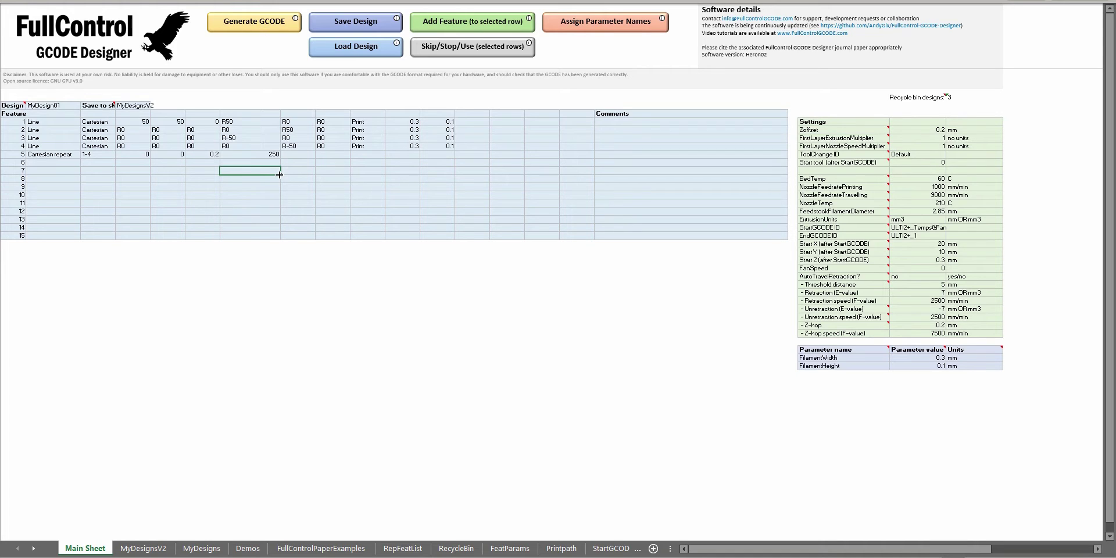
click(932, 138)
drag(932, 138, 934, 146)
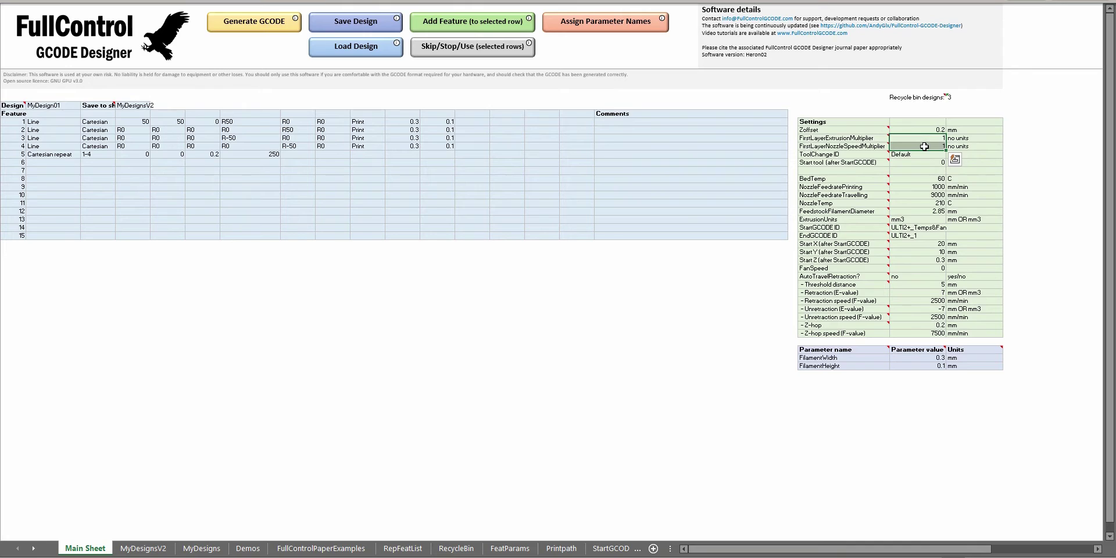
drag(924, 146, 913, 138)
drag(856, 154, 857, 163)
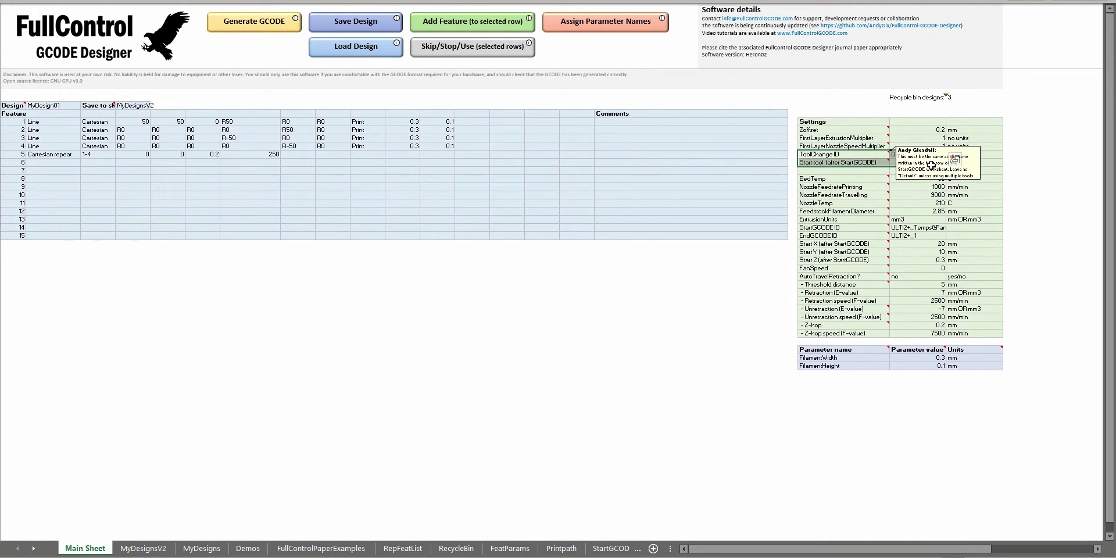
drag(931, 165, 924, 163)
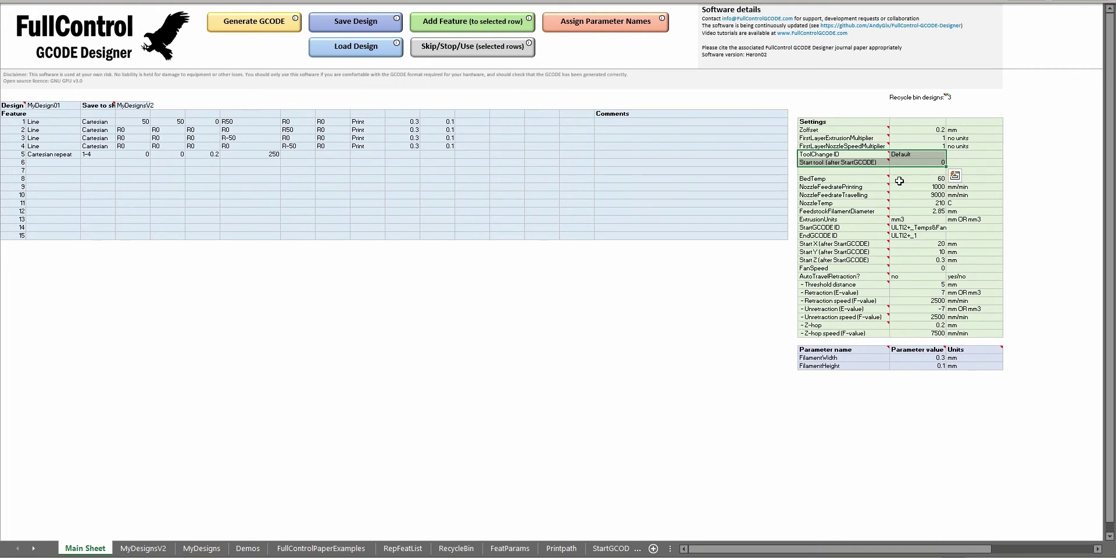
click(924, 180)
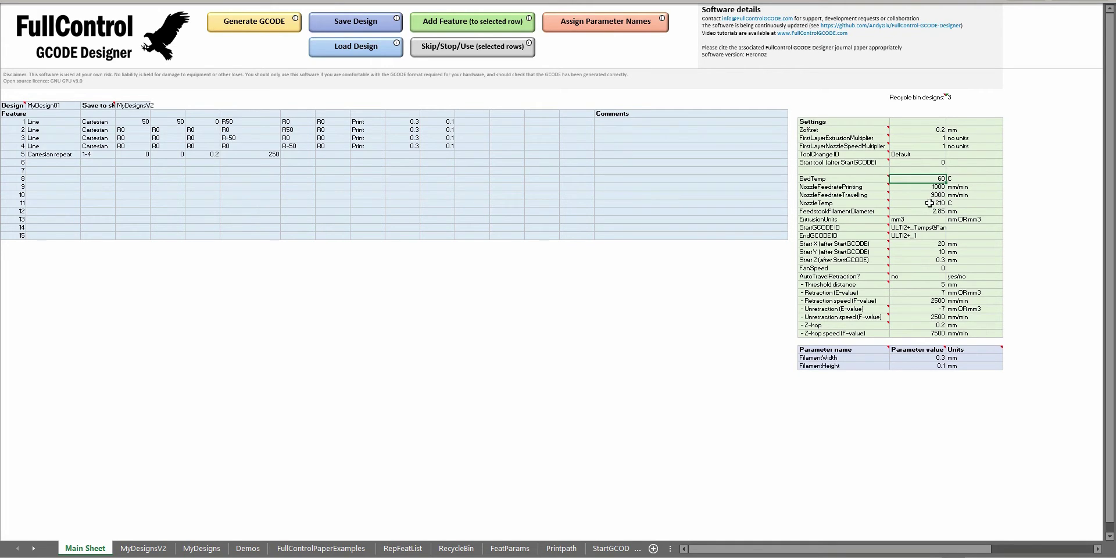
click(935, 203)
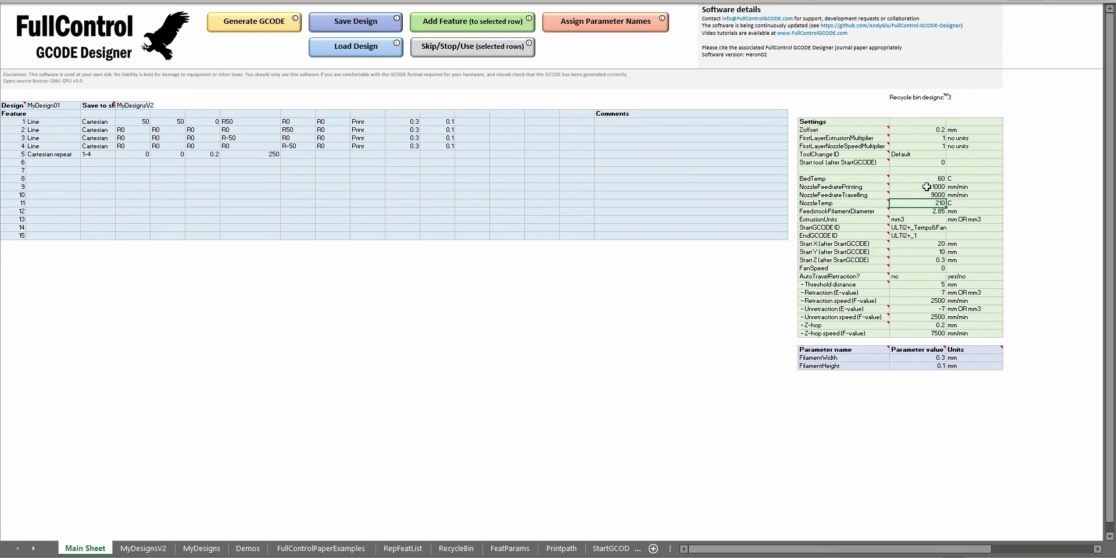
drag(928, 187, 932, 194)
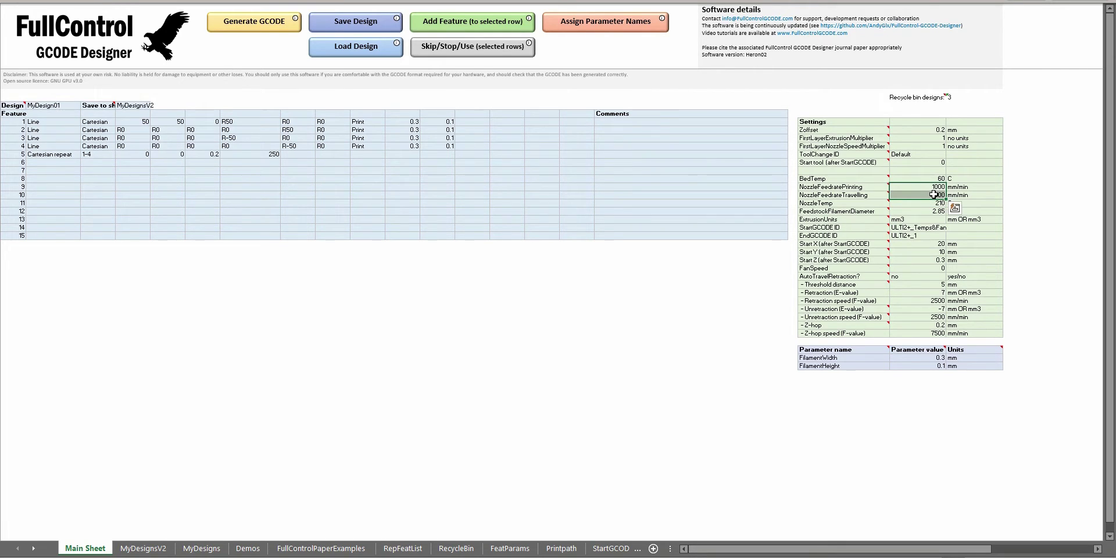
drag(42, 121, 544, 126)
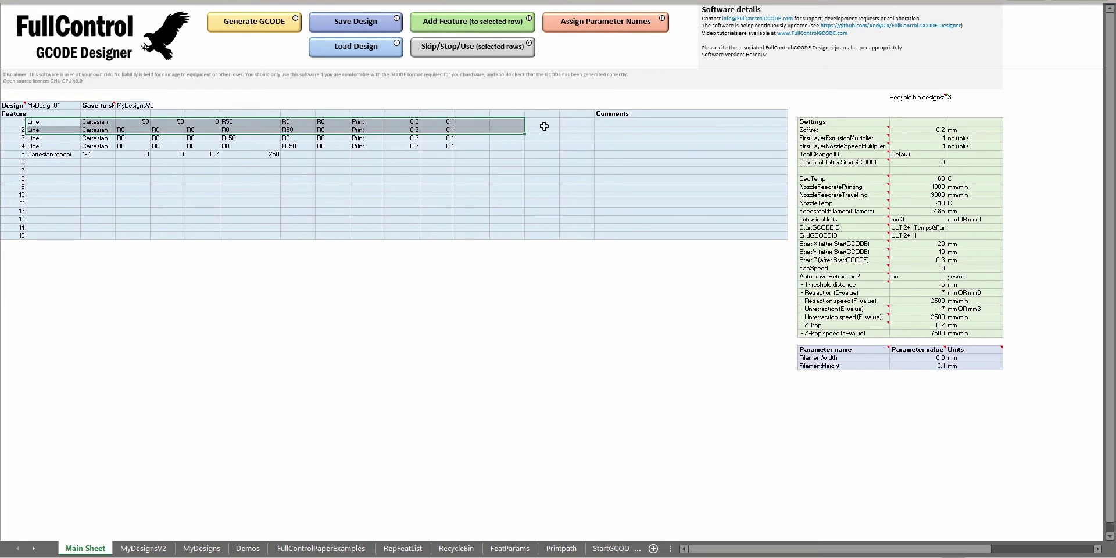
click(923, 186)
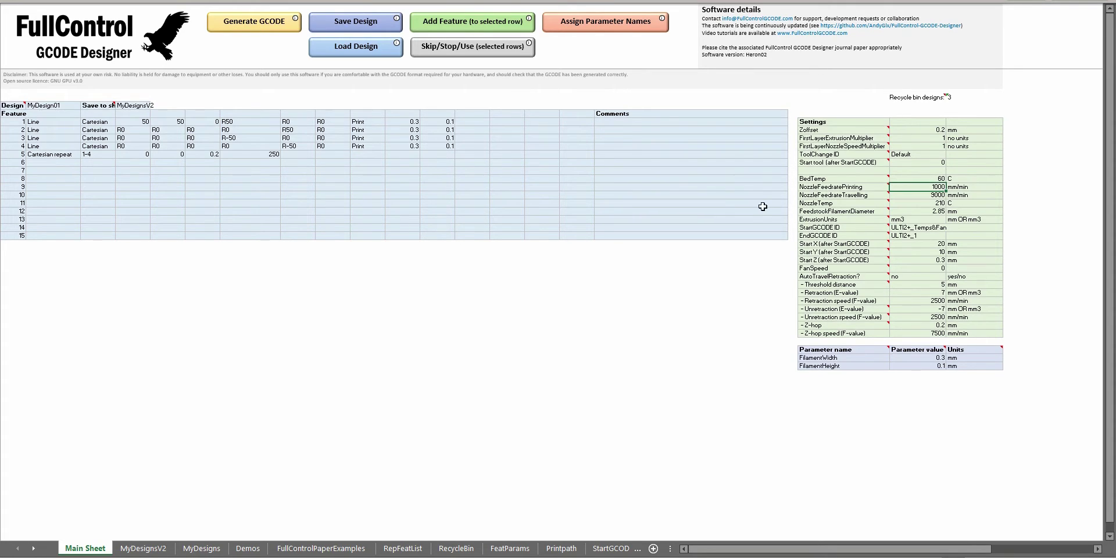
click(926, 195)
drag(926, 209, 933, 220)
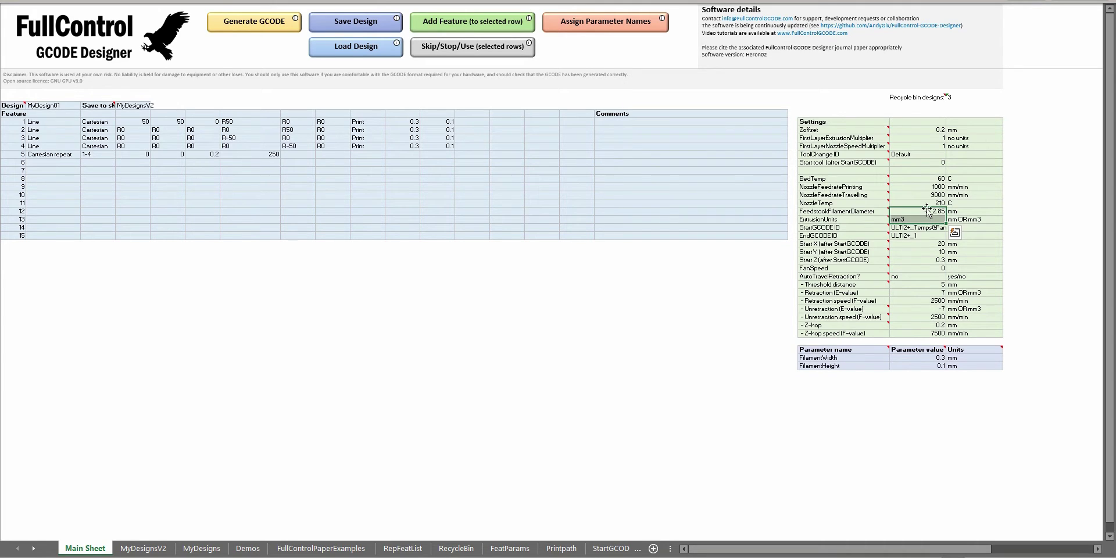
- Review the 2.85 filament diameter, the G-code IDs and feature rows 1–5, then open StartGCODE
click(934, 211)
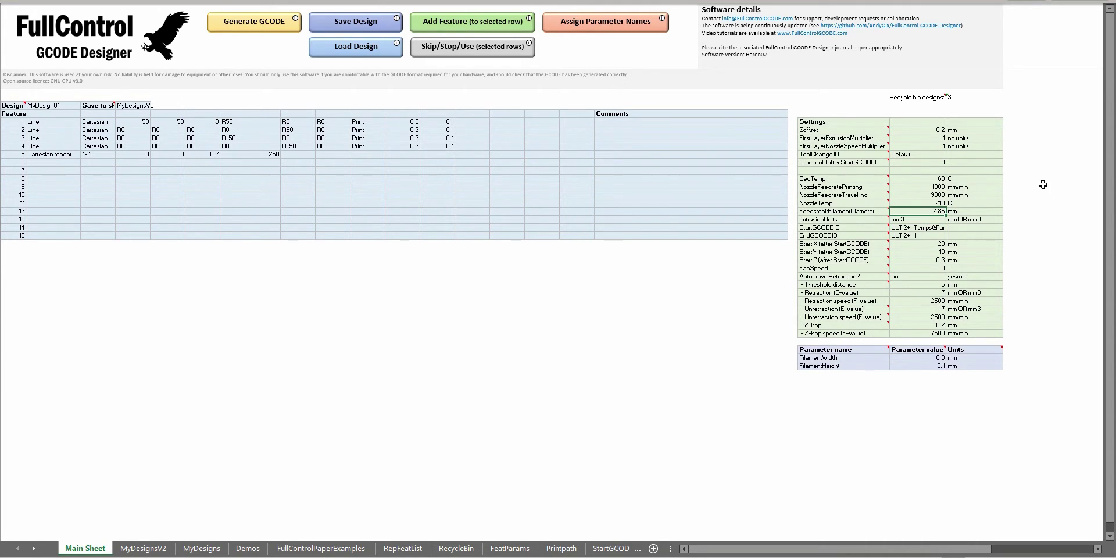
click(923, 229)
text(ULTI2+_Temps&Fan ULTI2+_1)
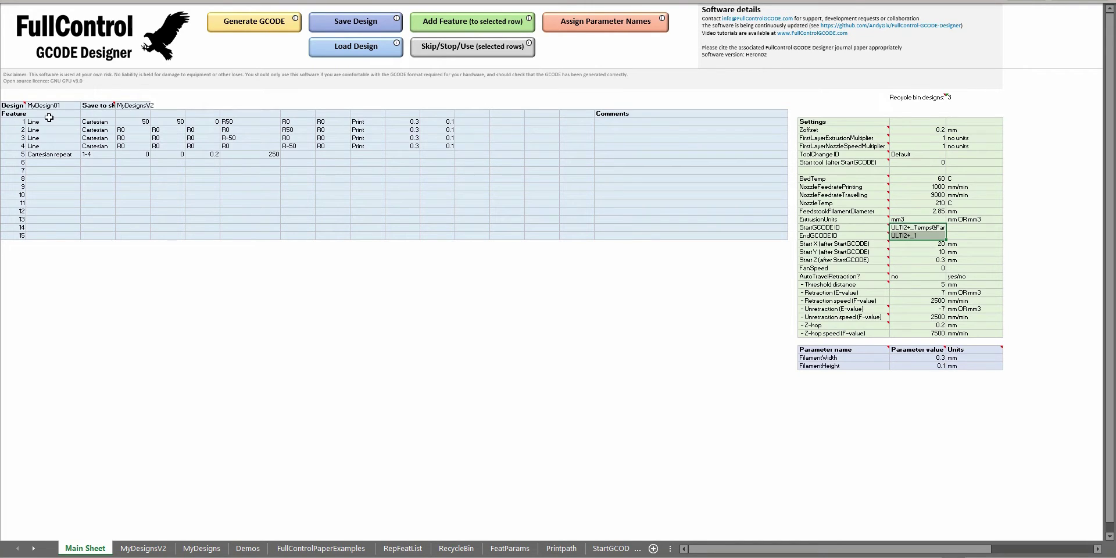
drag(54, 114, 578, 143)
click(608, 154)
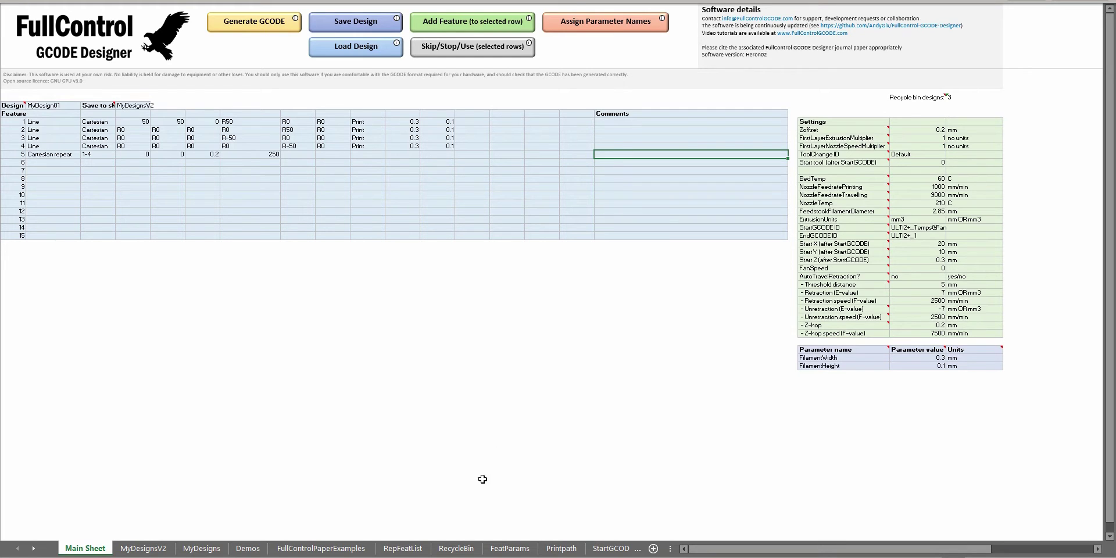
drag(53, 122, 451, 179)
click(610, 548)
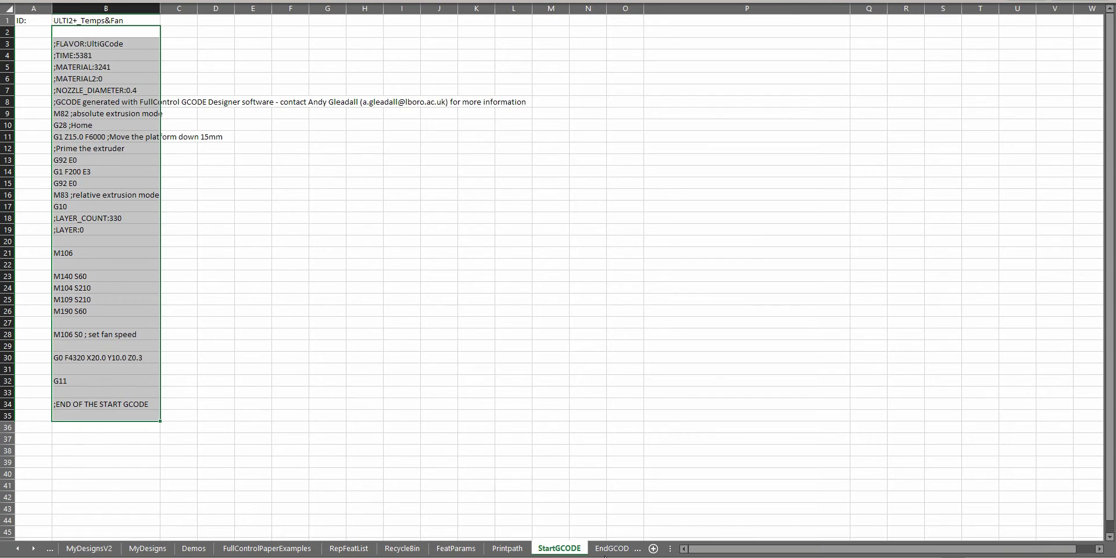
- Compare the EndGCODE and StartGCODE sheets, noting start ID ULTI2+_Temps&Fan, then scroll the tabs left
click(608, 549)
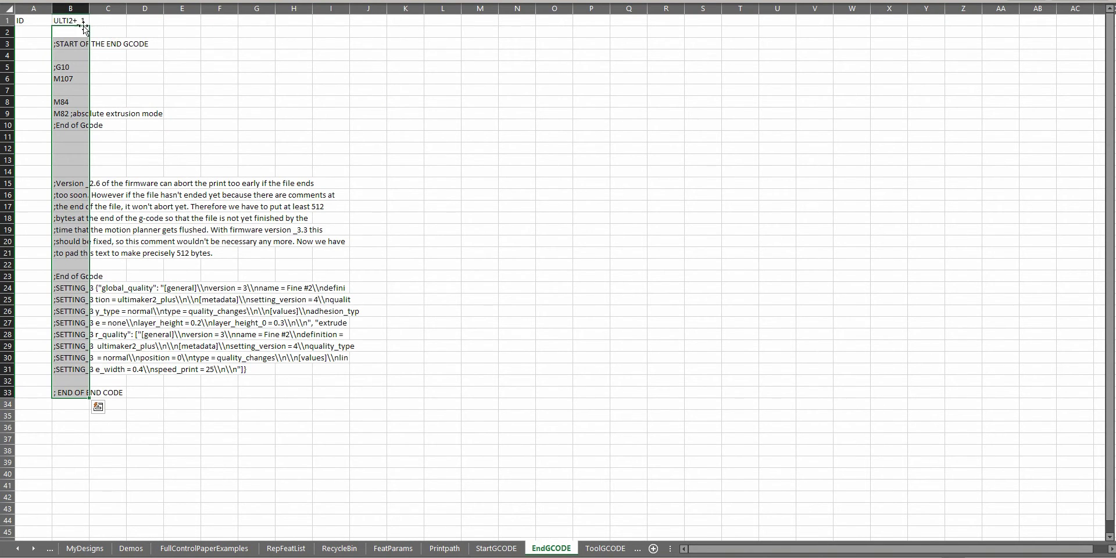
click(512, 550)
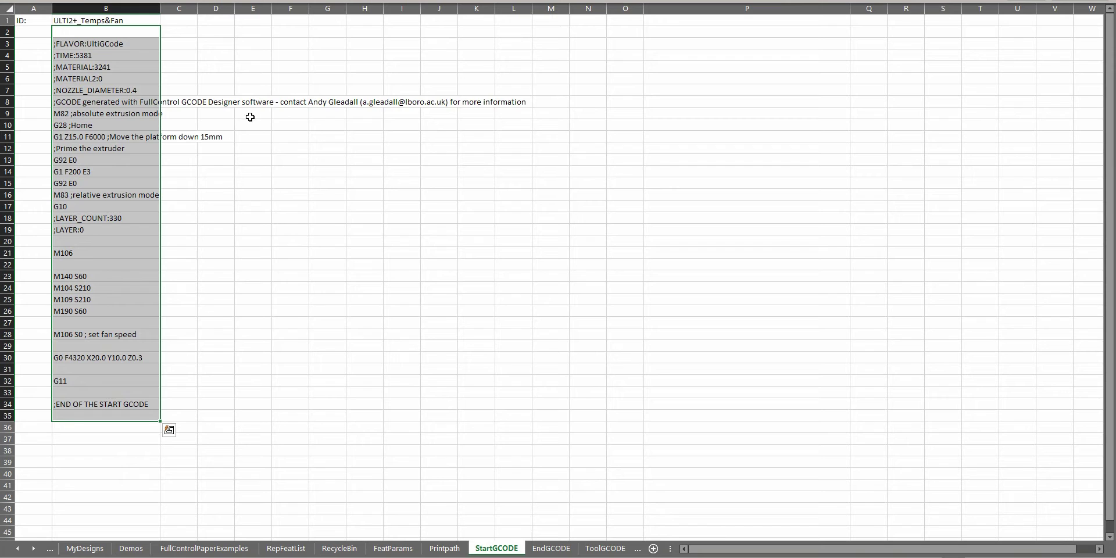
click(101, 21)
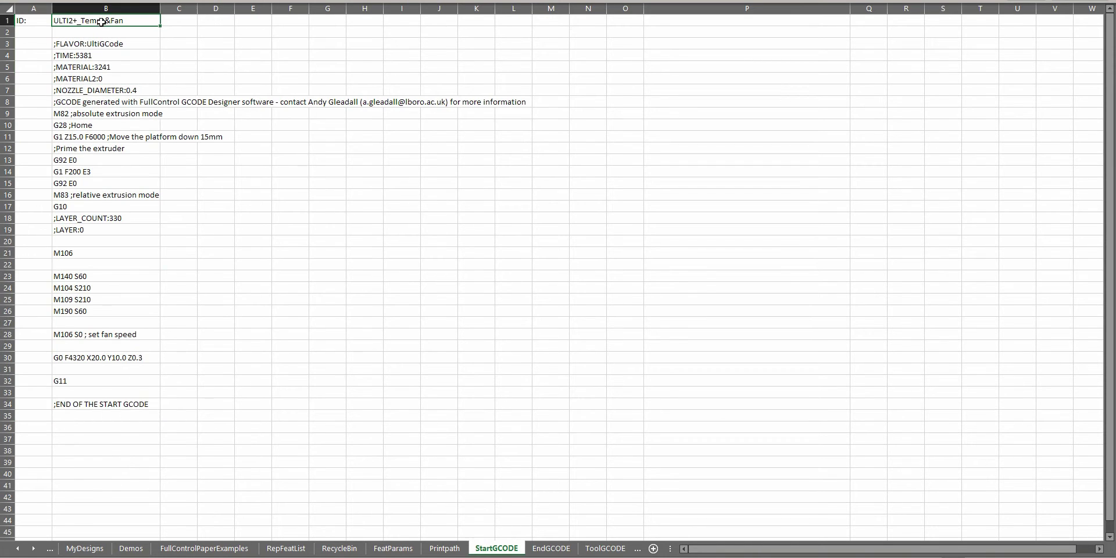
click(559, 550)
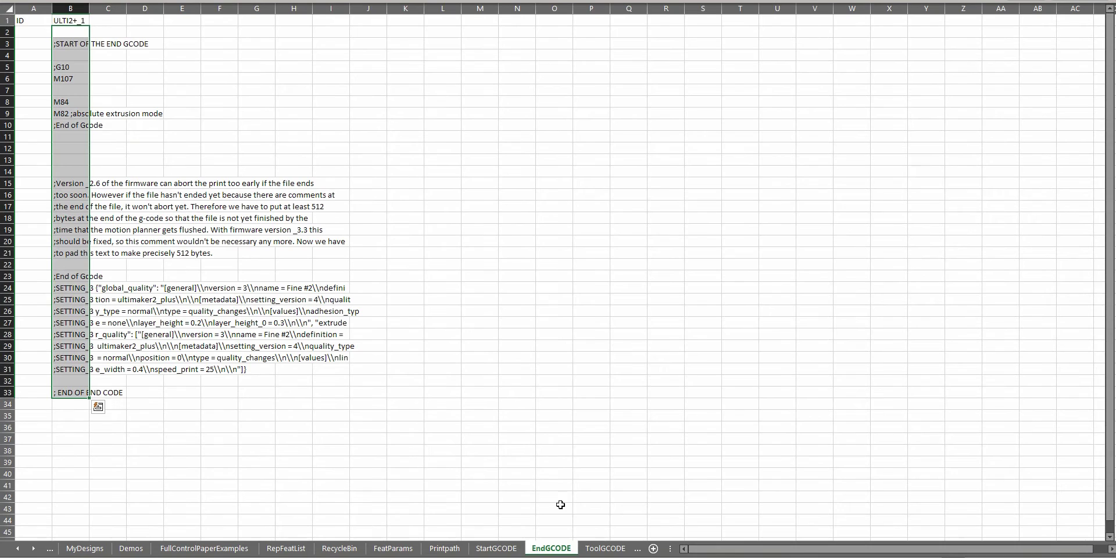
click(51, 549)
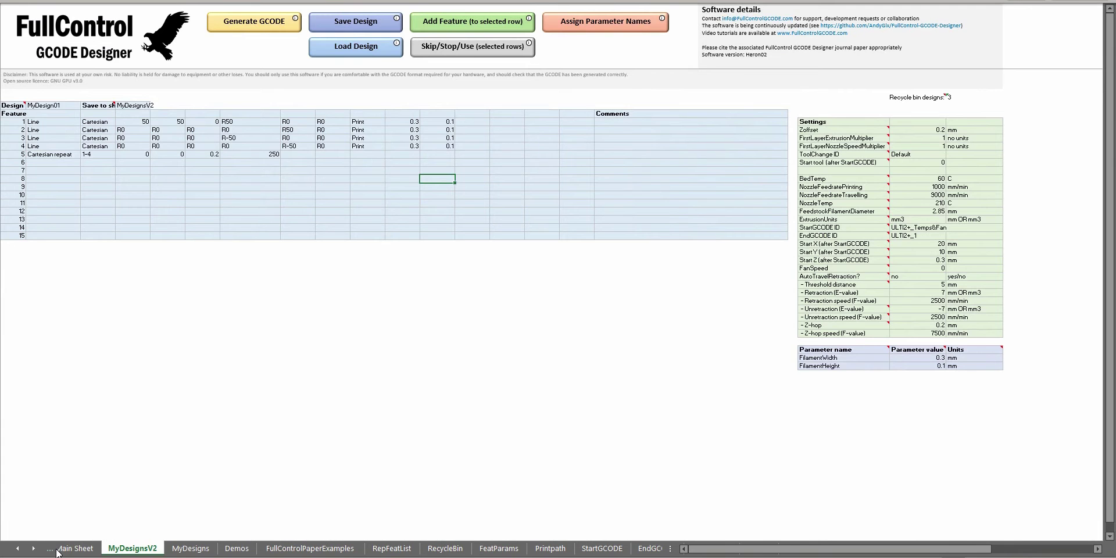
- On the Main Sheet, review the G-code IDs, start position, feature 1 coordinates, and fan and retraction settings
click(57, 549)
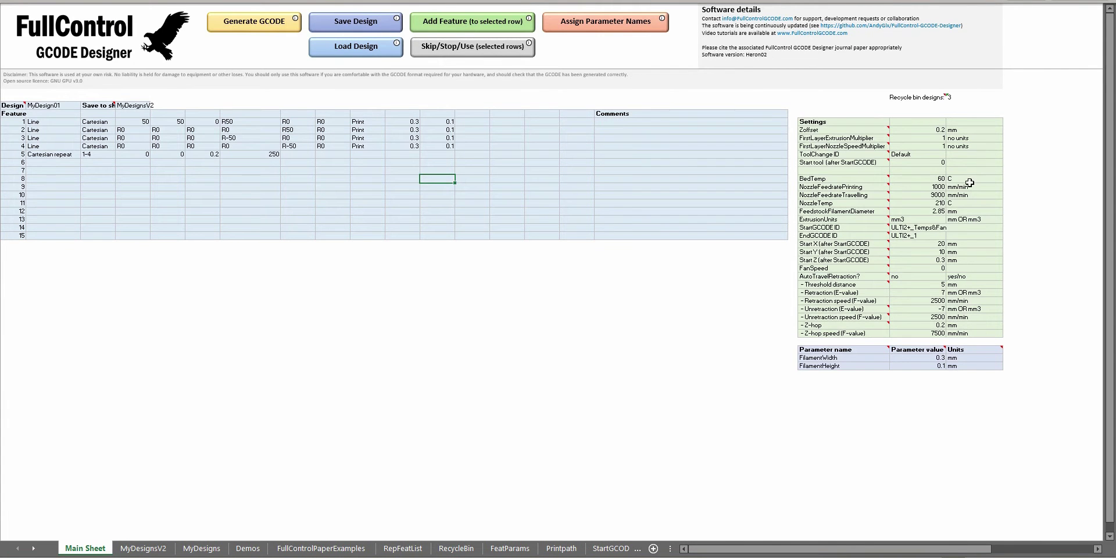
click(931, 227)
click(930, 236)
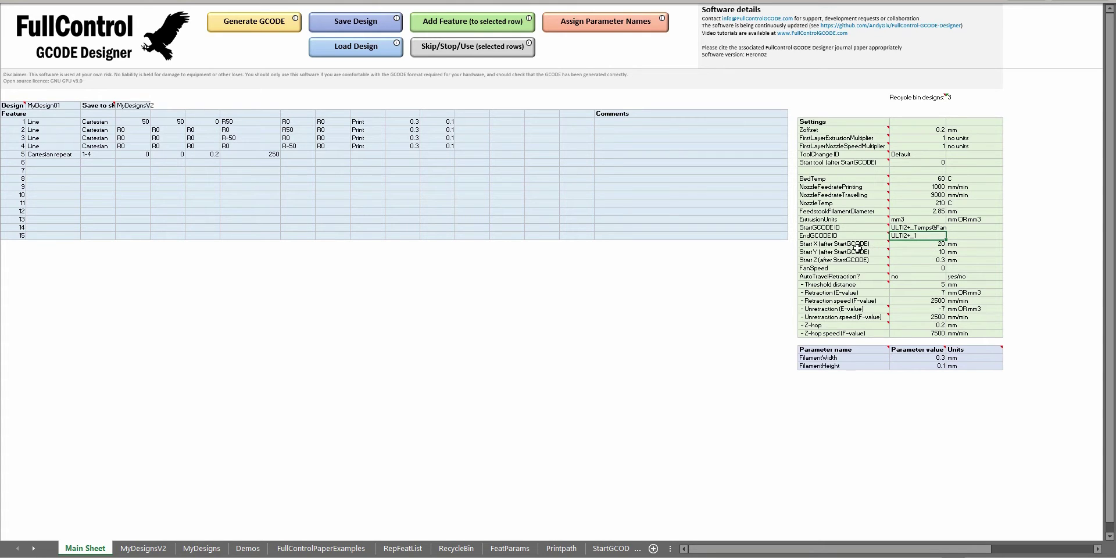
drag(934, 245, 934, 260)
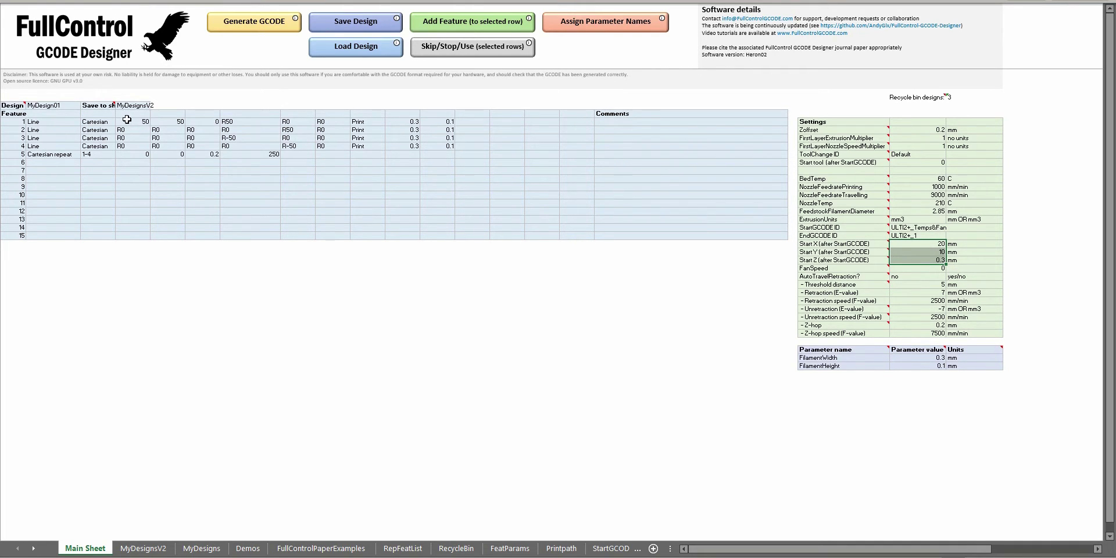
drag(130, 120, 206, 121)
drag(130, 121, 194, 121)
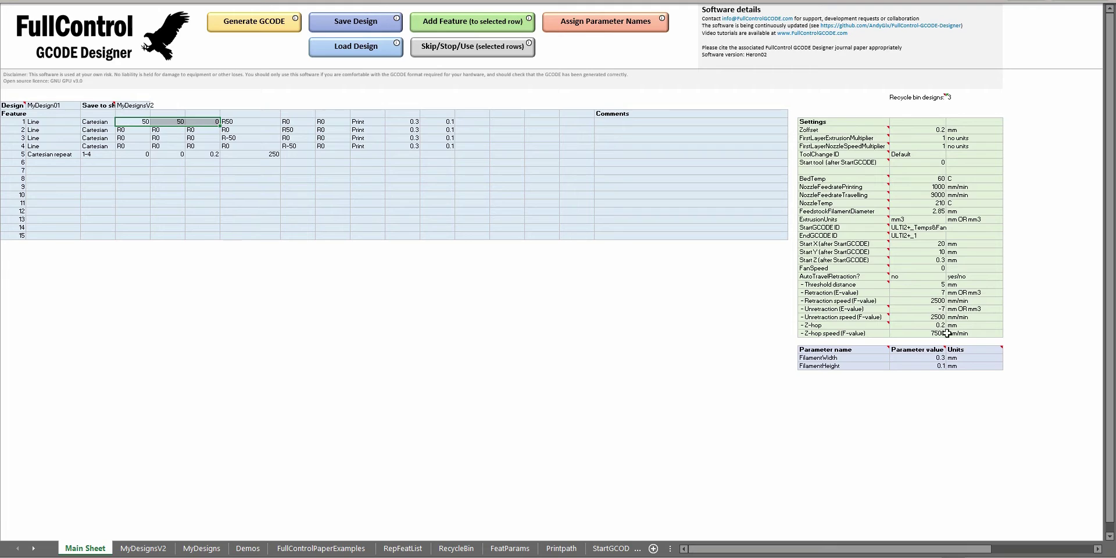
click(930, 246)
click(934, 260)
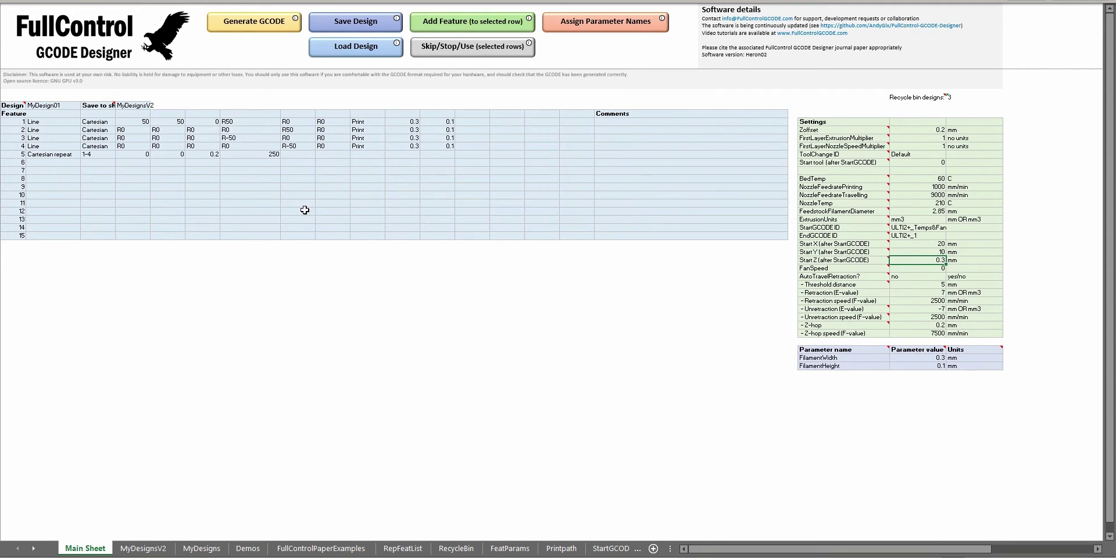
drag(135, 121, 255, 122)
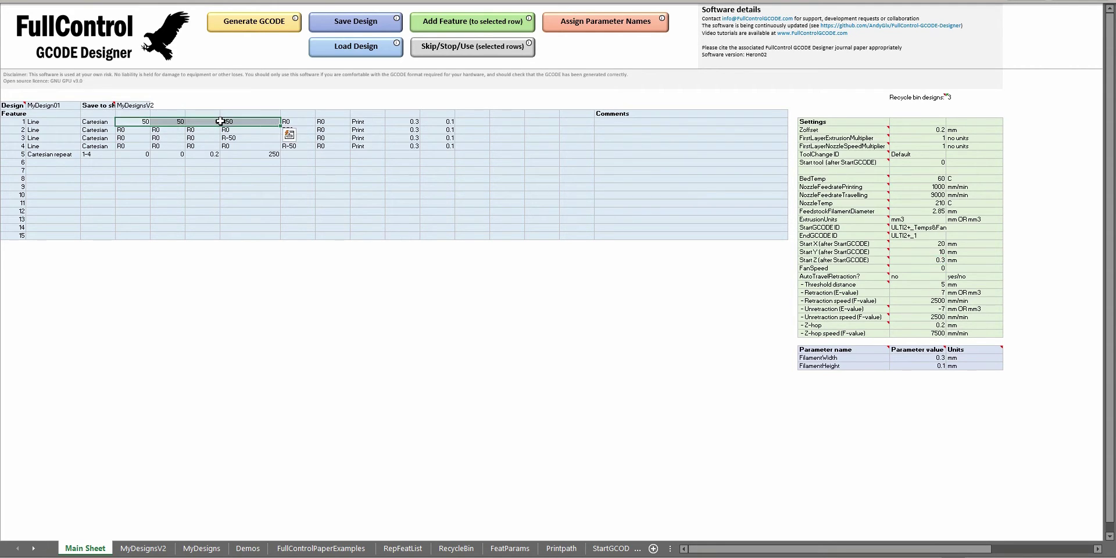
click(932, 268)
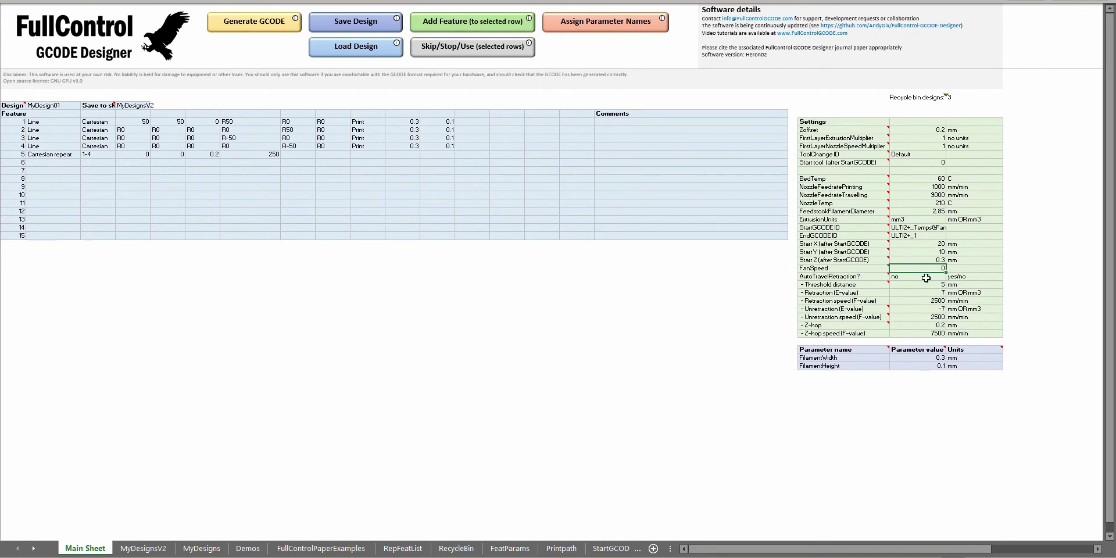
key(Down)
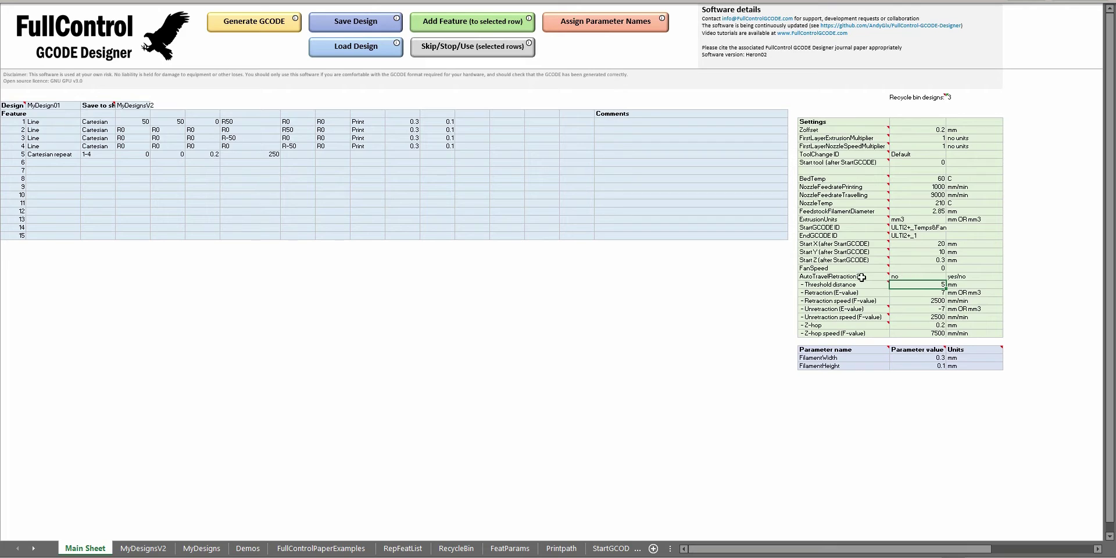
click(912, 276)
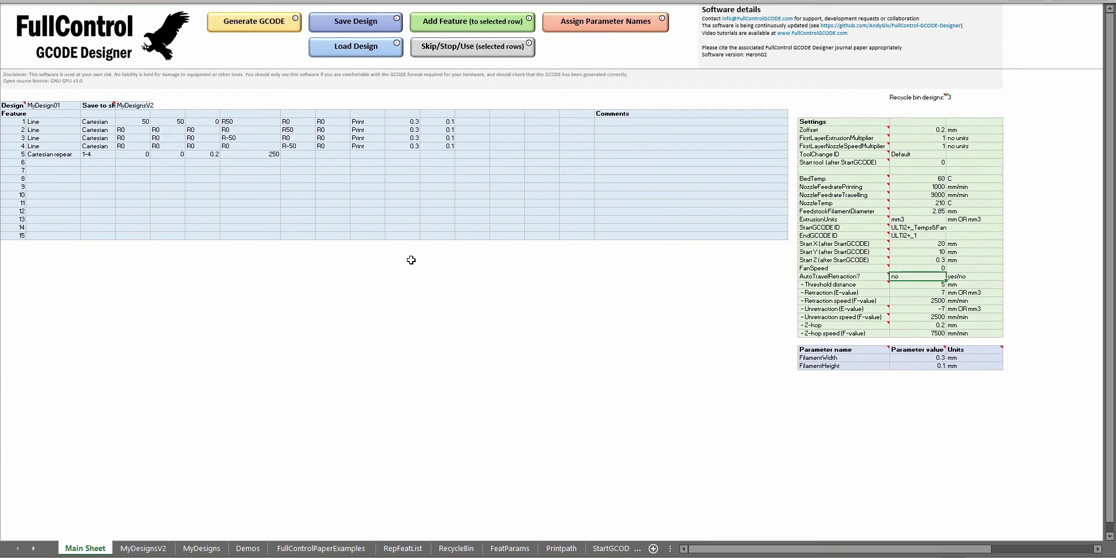
- Mark feature 4 as SKIP_Line and generate the box design's G-code
click(62, 146)
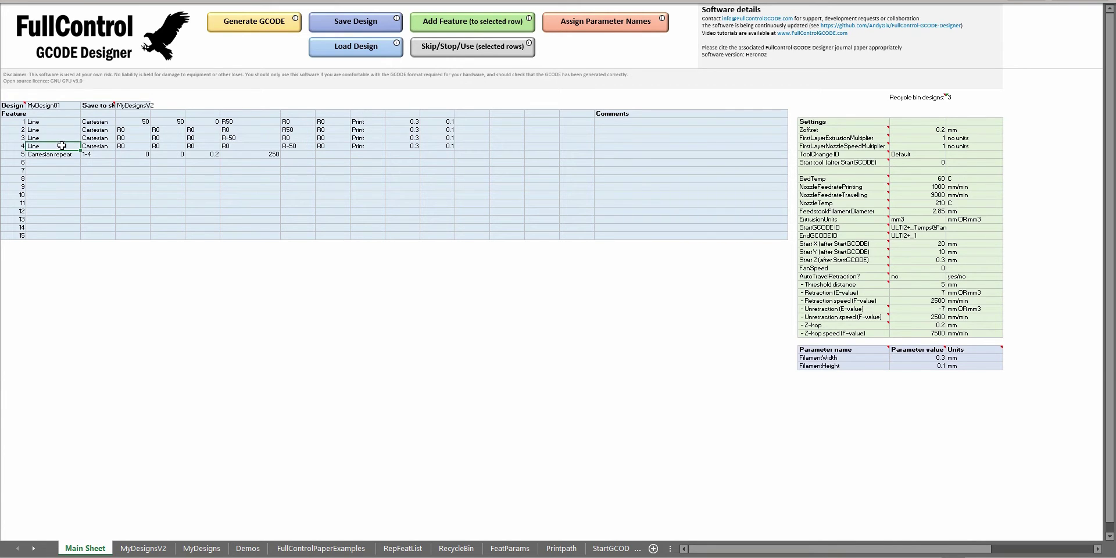
click(460, 55)
click(273, 25)
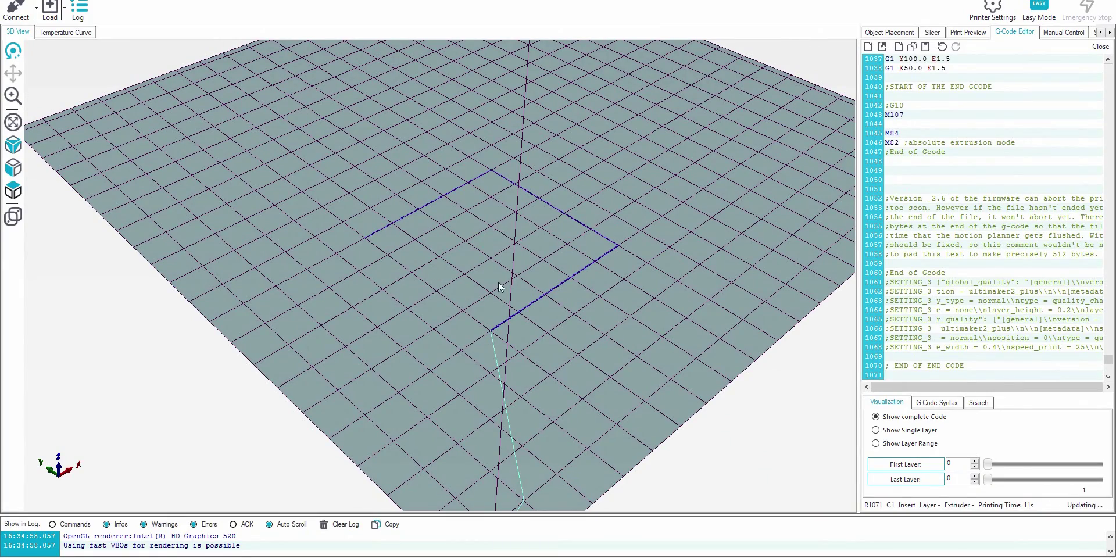
- Orbit and zoom Repetier-Host's 3D view to inspect the 251-layer box toolpath
drag(557, 291, 288, 257)
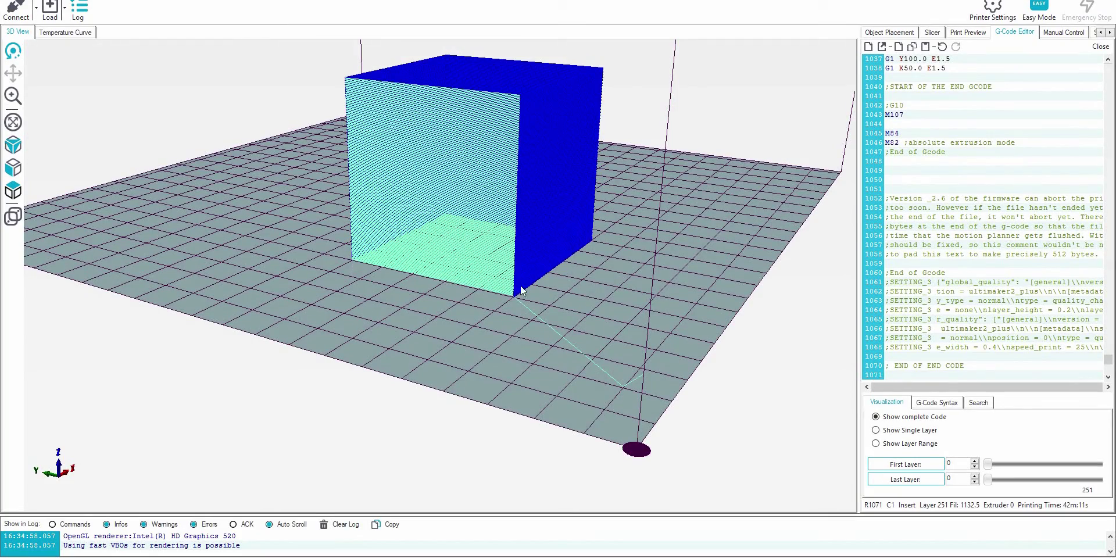
drag(566, 281, 342, 221)
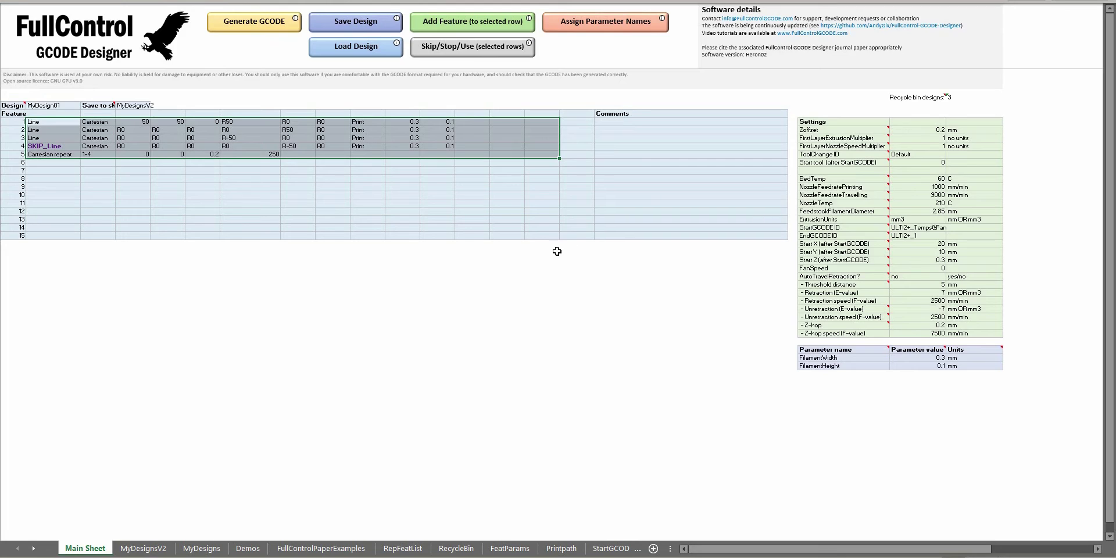
drag(922, 284, 955, 284)
click(932, 285)
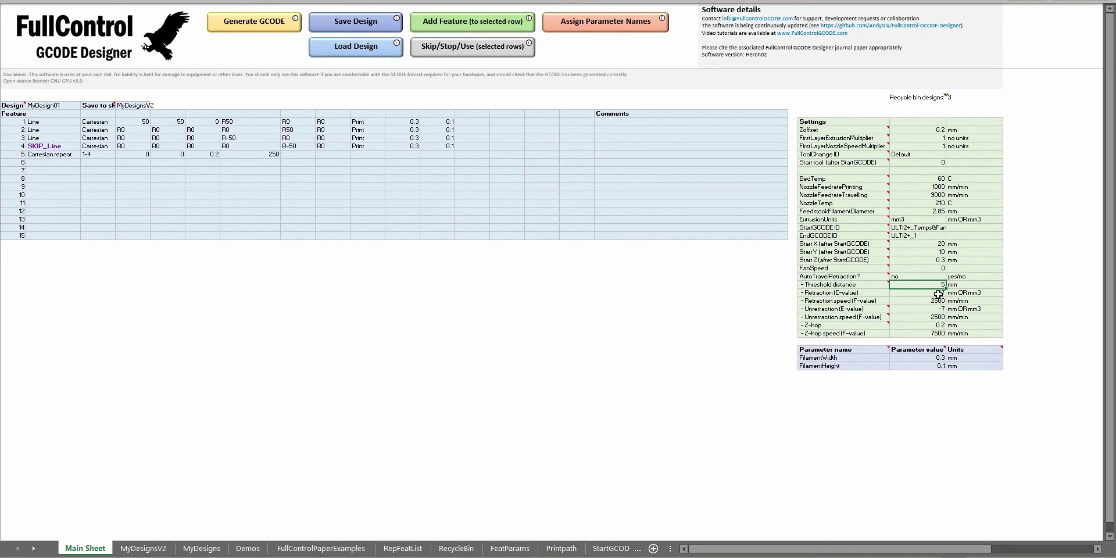
drag(934, 293, 938, 334)
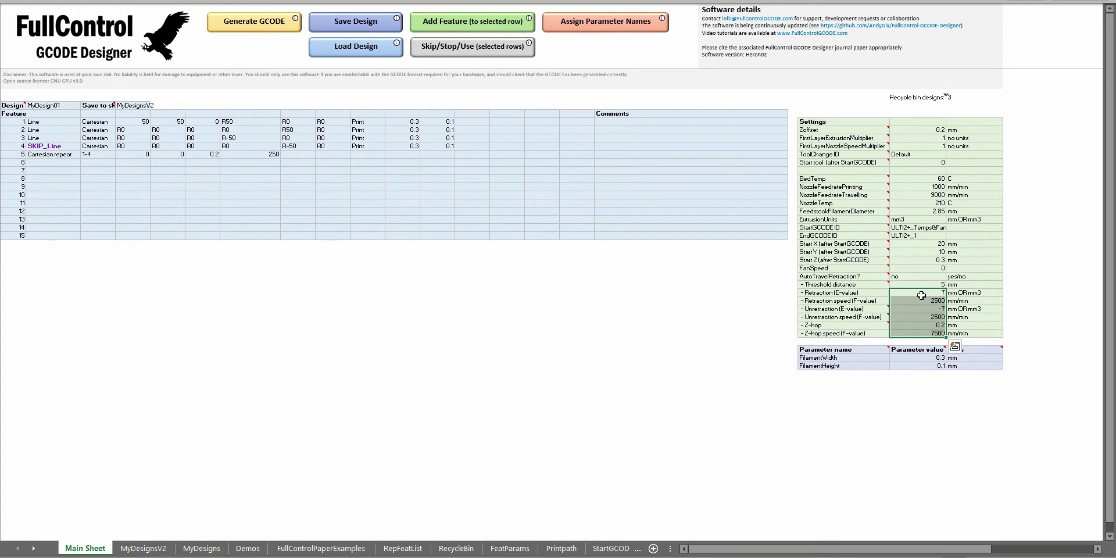
click(903, 302)
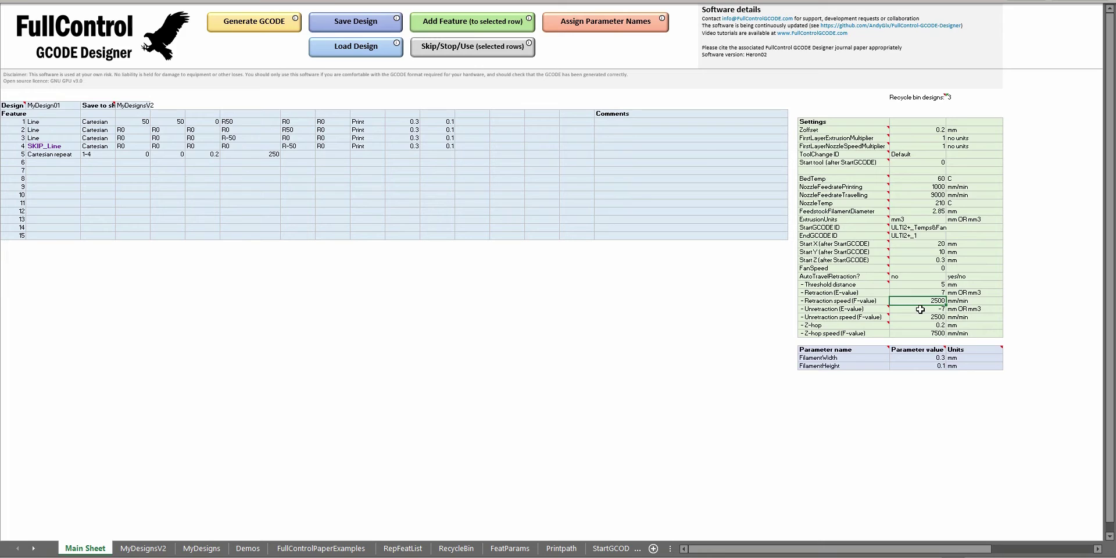
drag(924, 308, 927, 315)
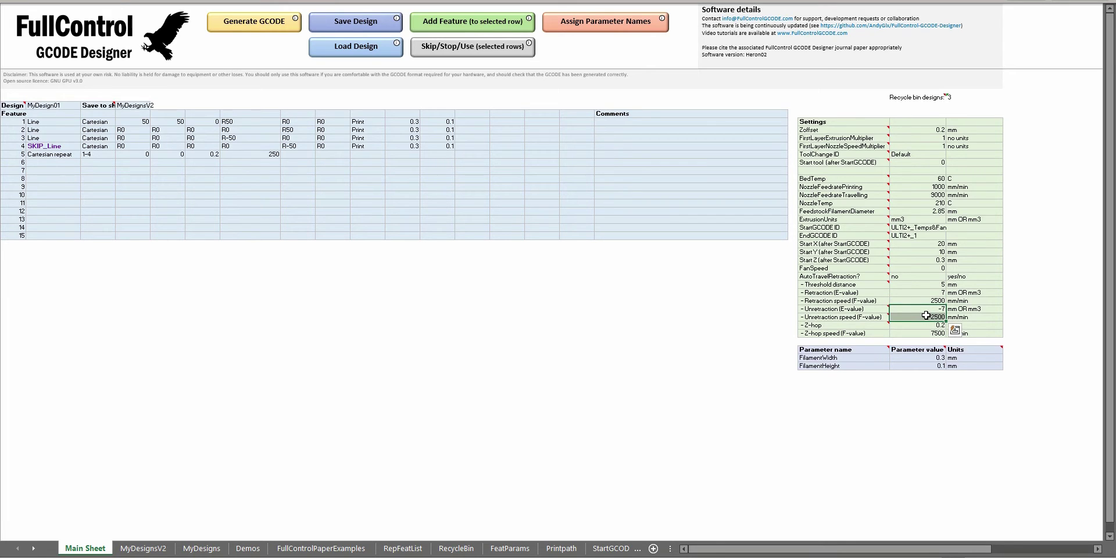
drag(926, 325, 927, 335)
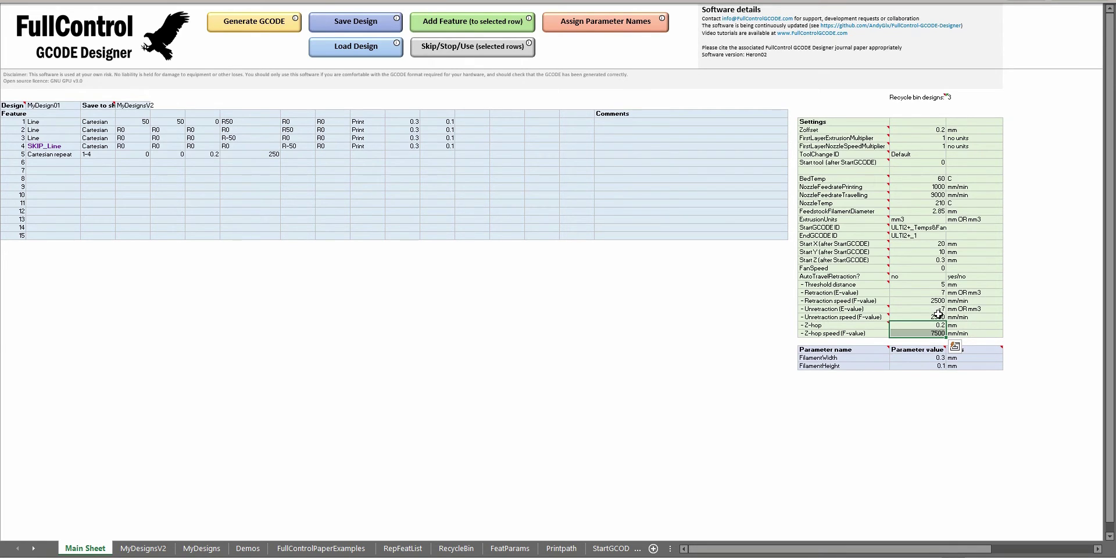
click(914, 276)
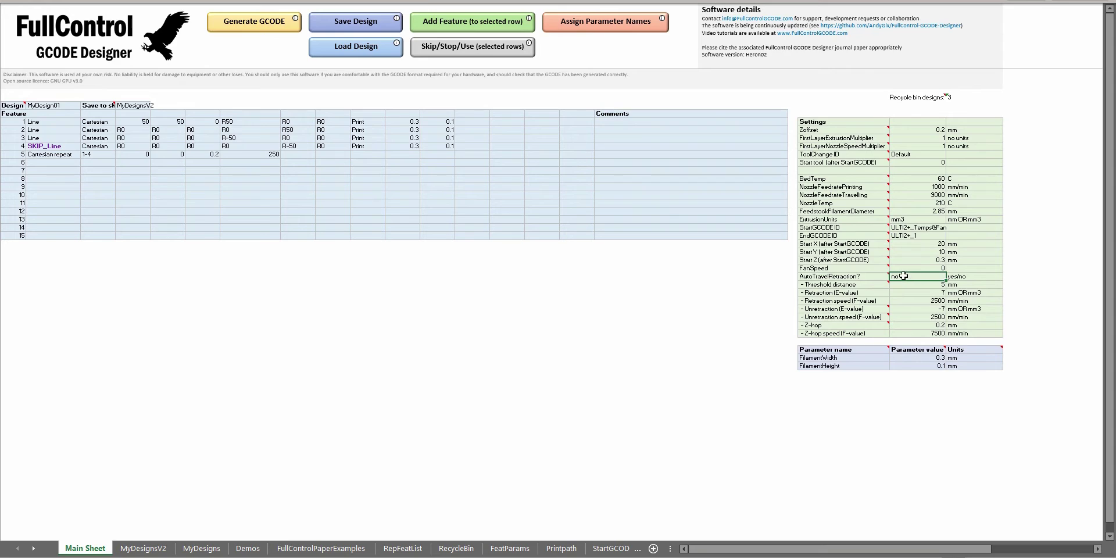
click(856, 350)
click(843, 284)
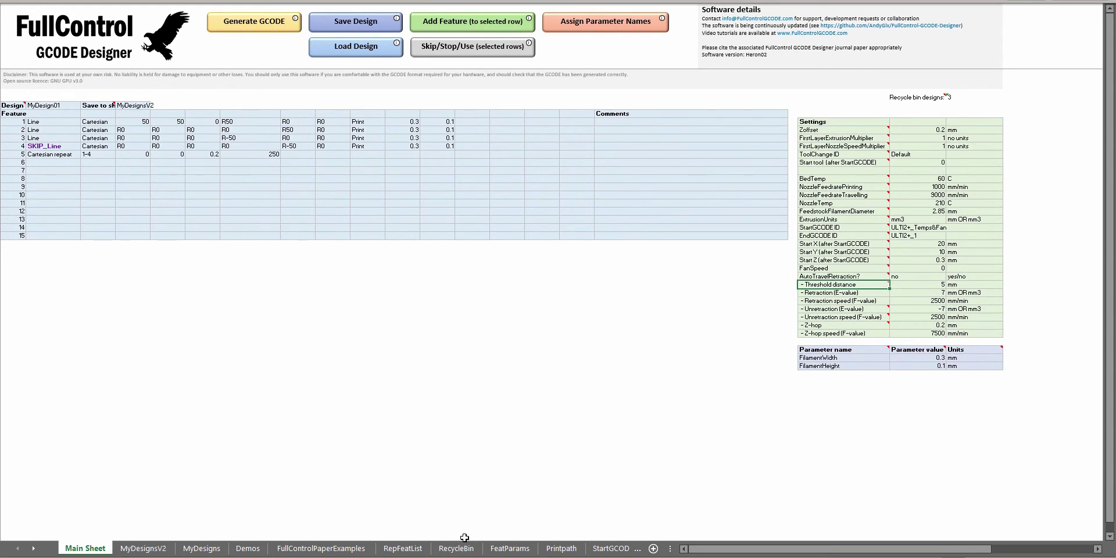
click(435, 357)
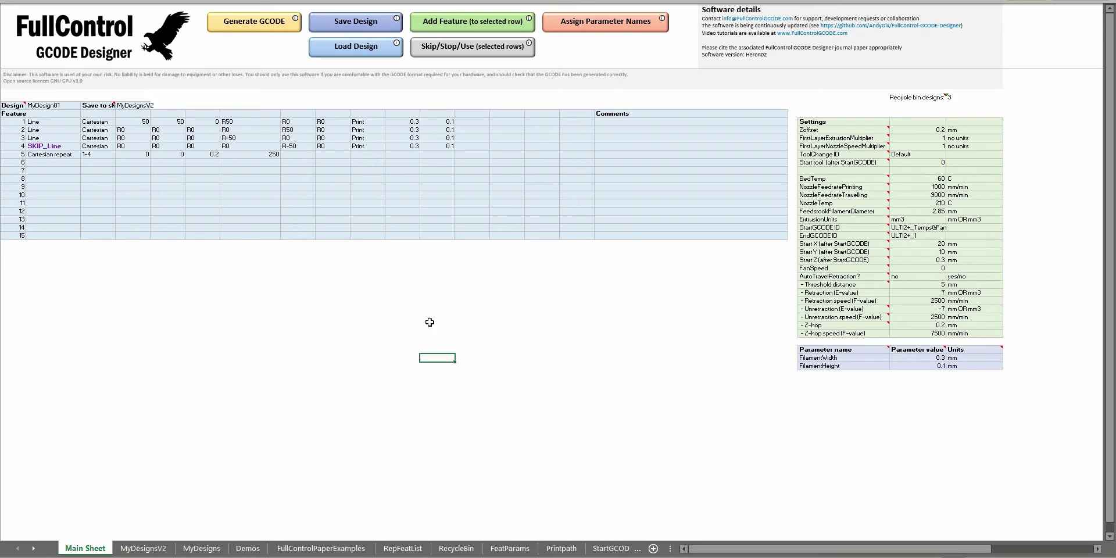
- Load the first RecycleBinSave design from the RecycleBin folder
click(369, 49)
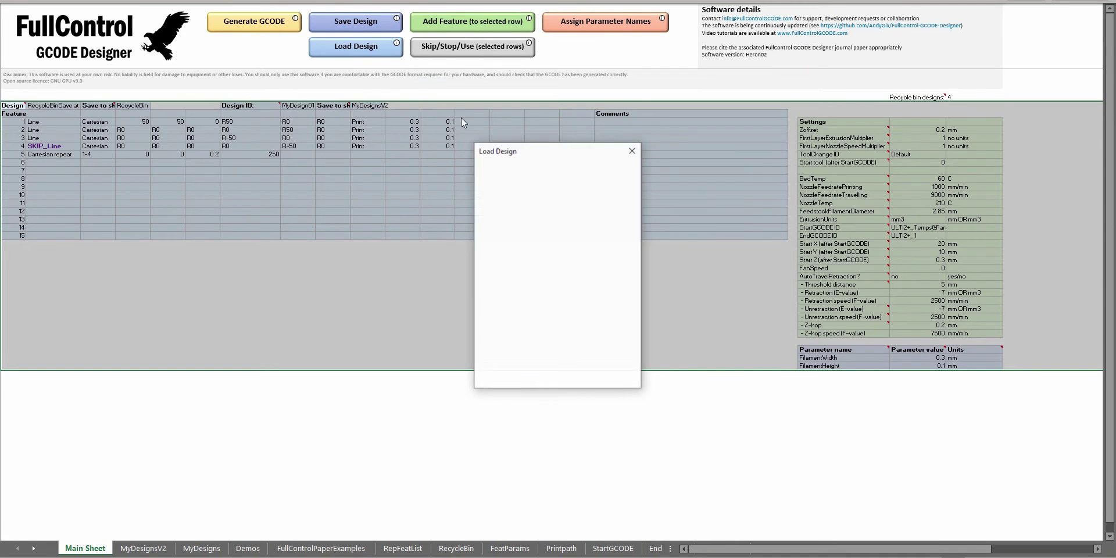
double_click(510, 216)
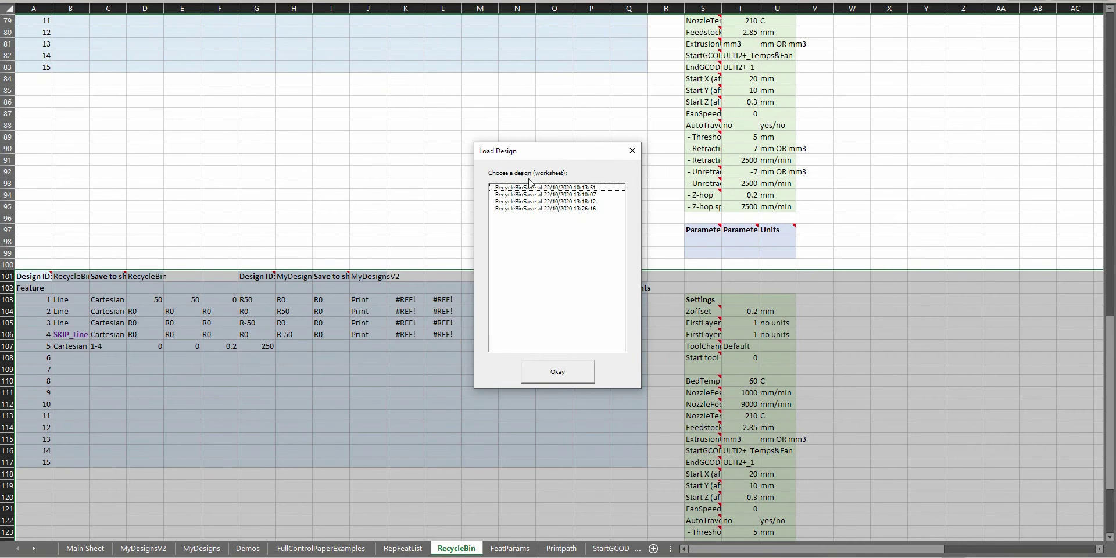
double_click(540, 188)
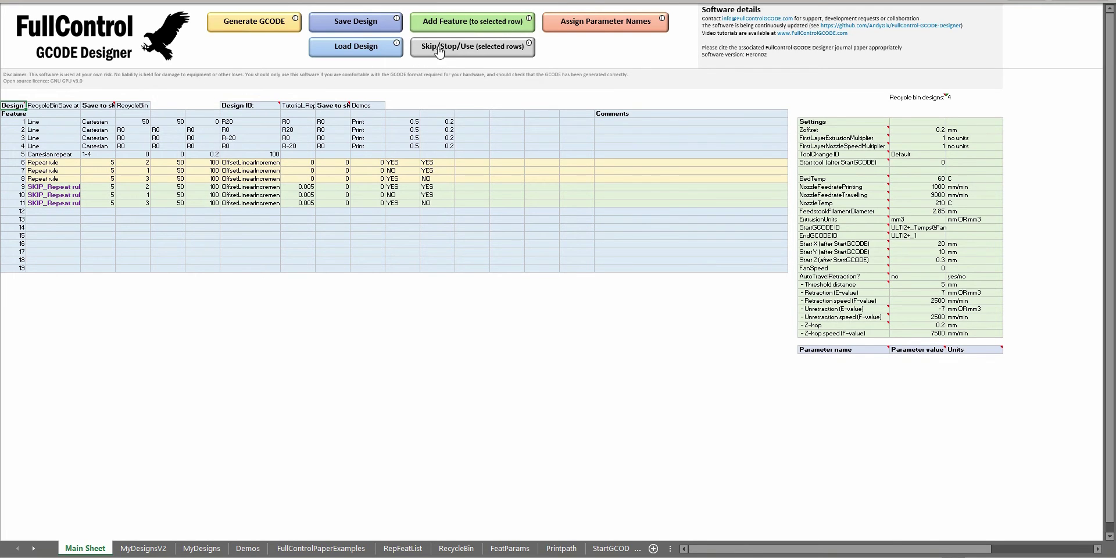
- Reload from the RecycleBin, choosing the latest save with eleven features and three SKIP_Repeat rules
click(368, 48)
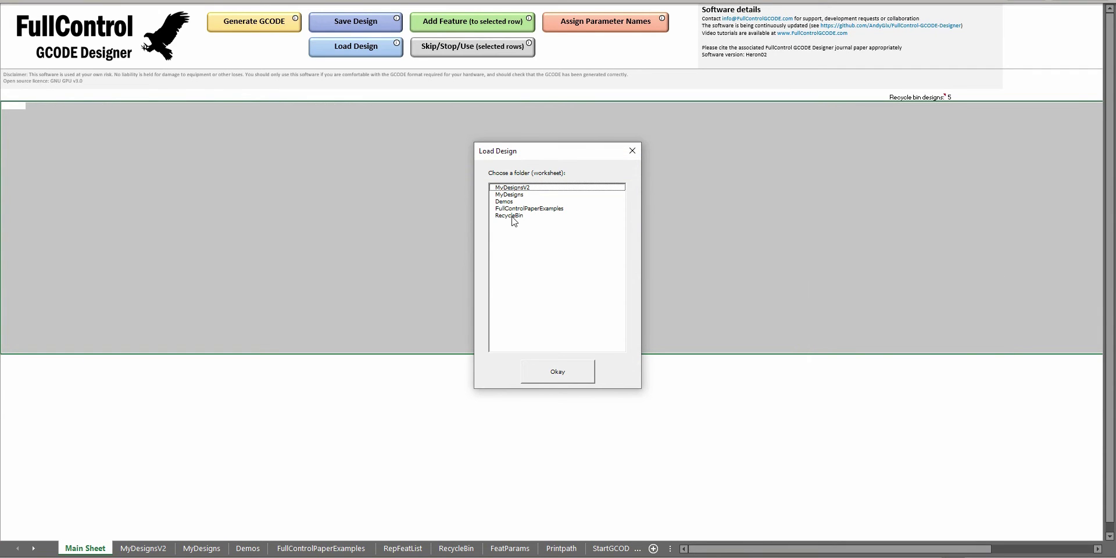
click(515, 217)
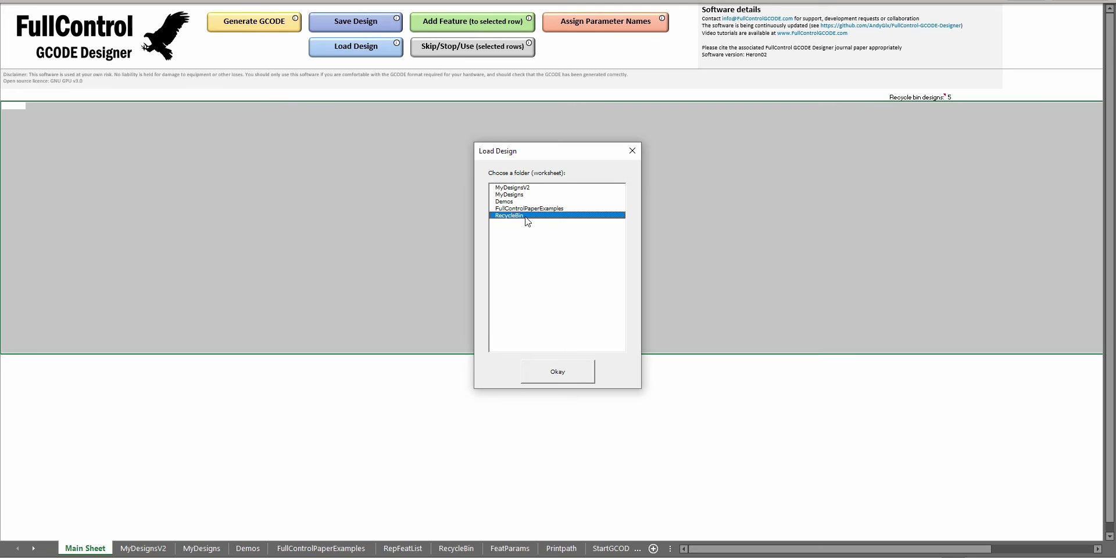
double_click(526, 217)
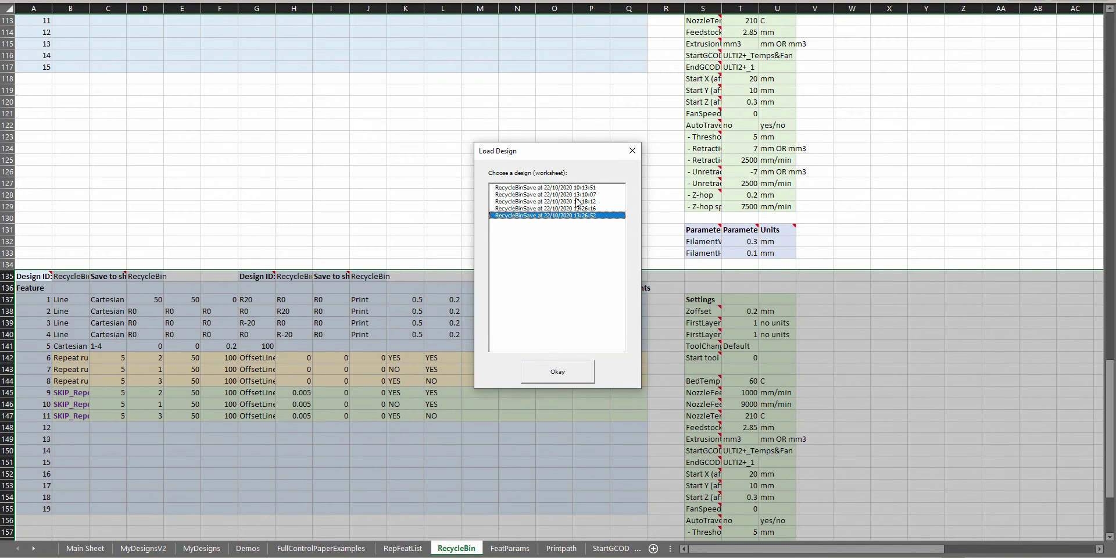
double_click(541, 216)
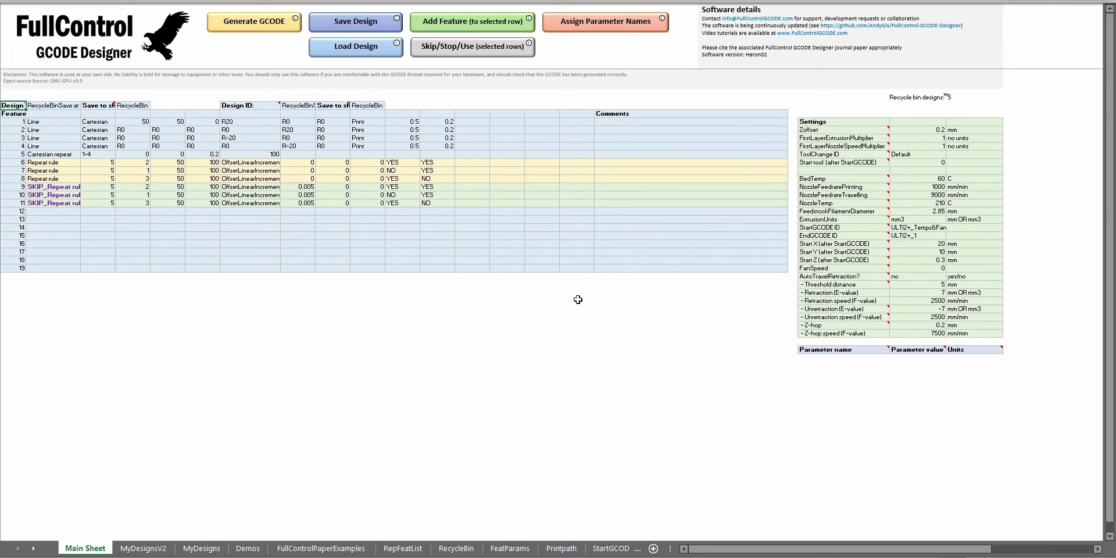
- Review the FeatParams feature type names and the Cartesian repeat row B10:G10, then return to Main Sheet
click(506, 549)
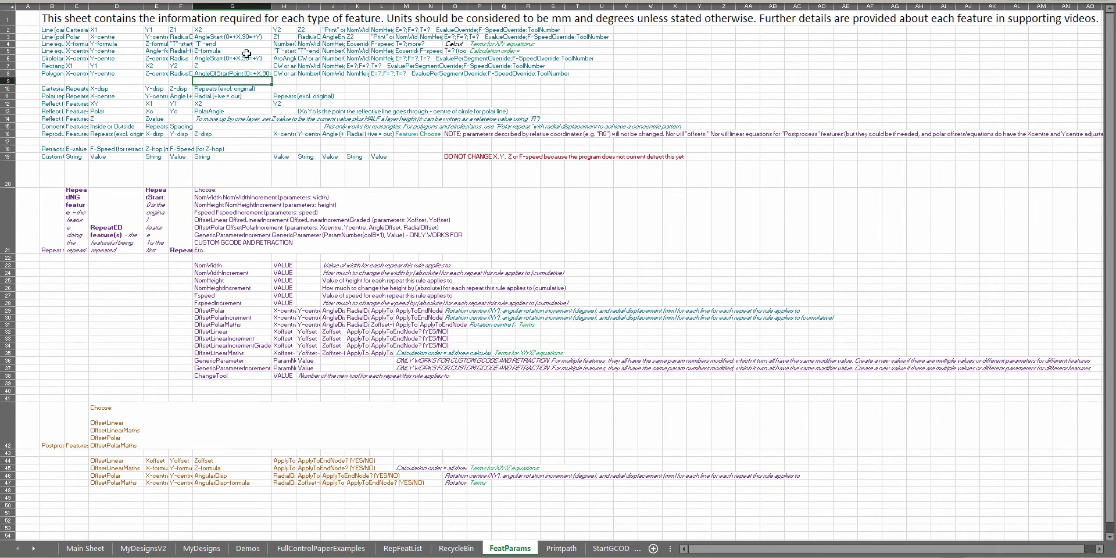
click(76, 64)
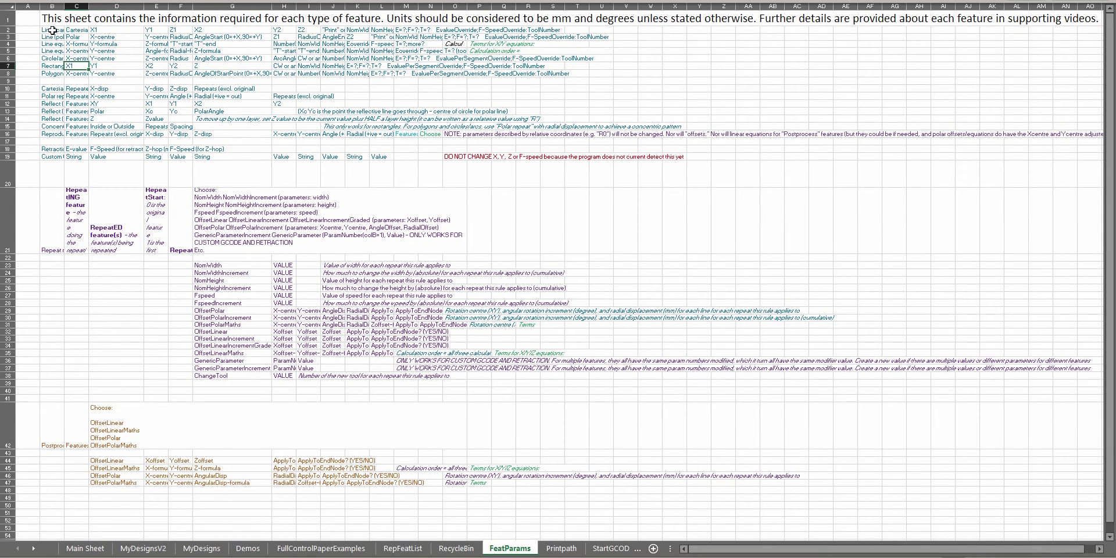
click(52, 31)
click(53, 142)
click(58, 119)
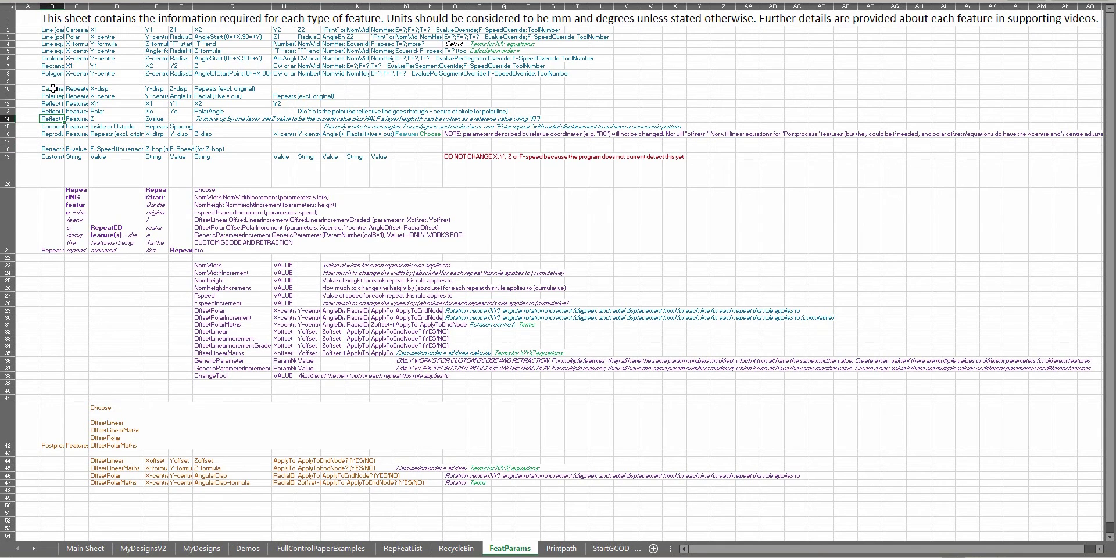
double_click(52, 88)
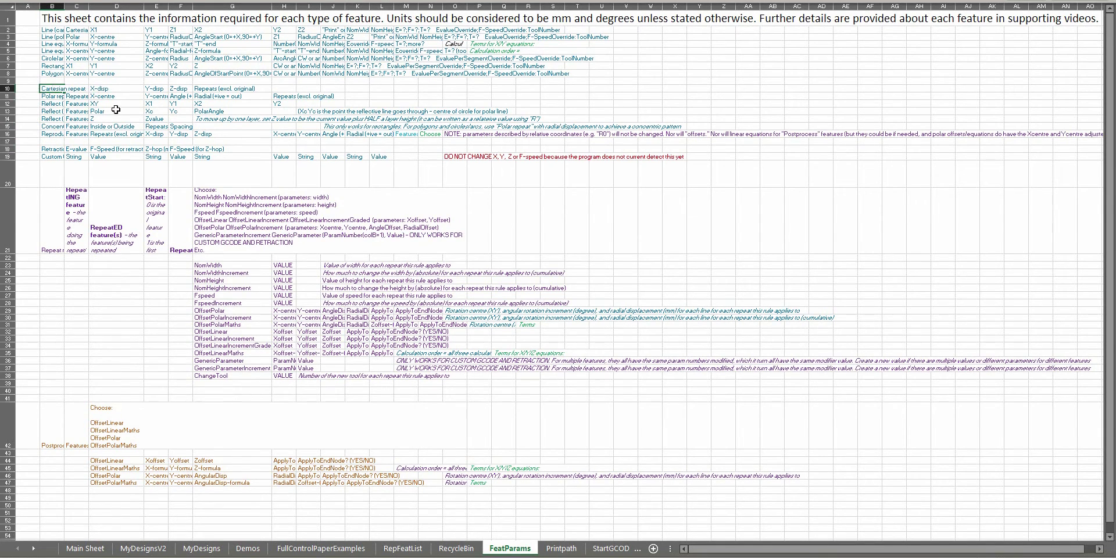
click(116, 110)
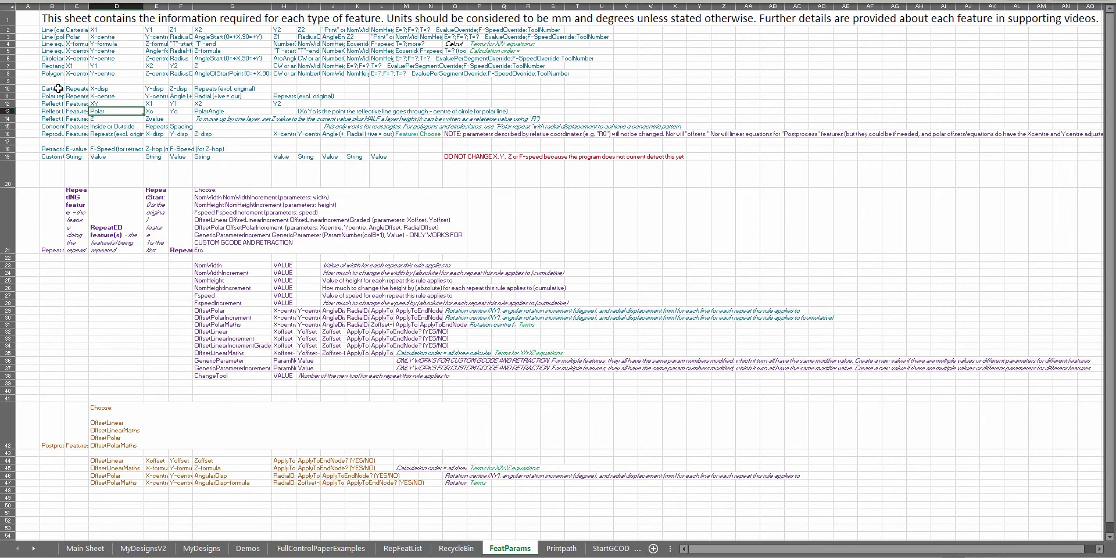
drag(58, 88, 233, 88)
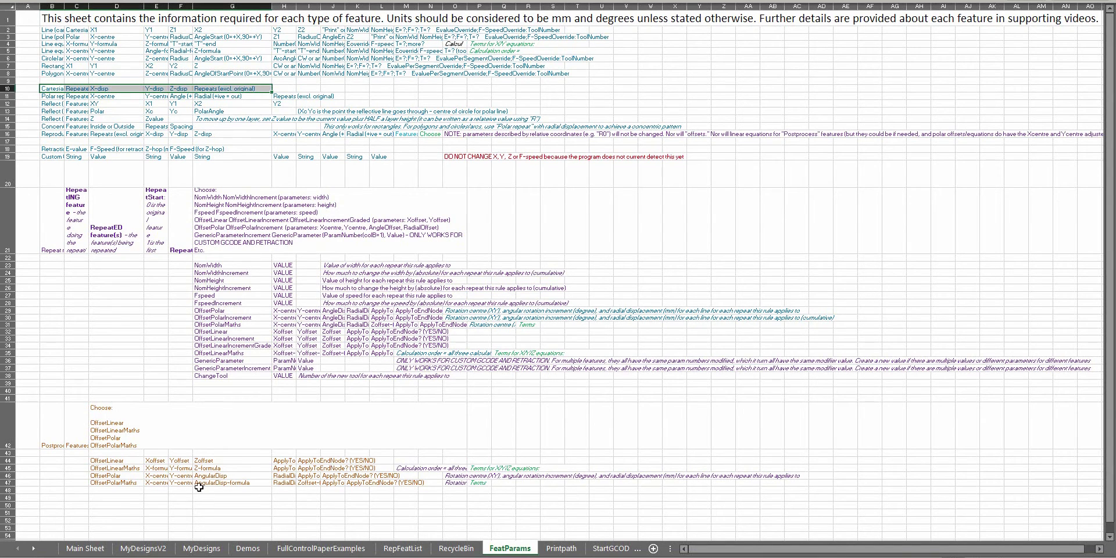
click(85, 548)
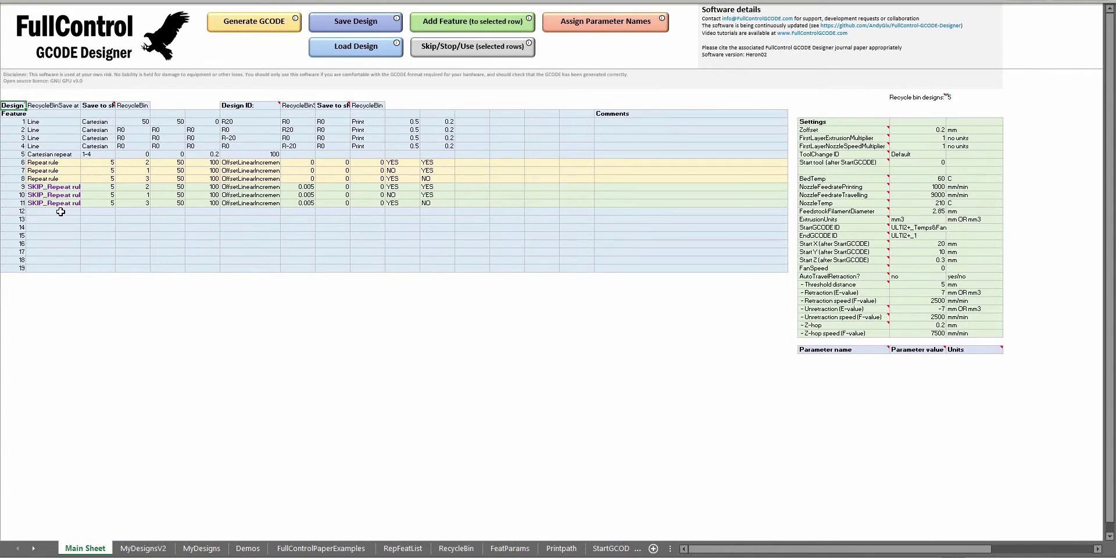
- Add a Cartesian repeat feature in row 12 and review its parameter headings
drag(63, 211, 301, 210)
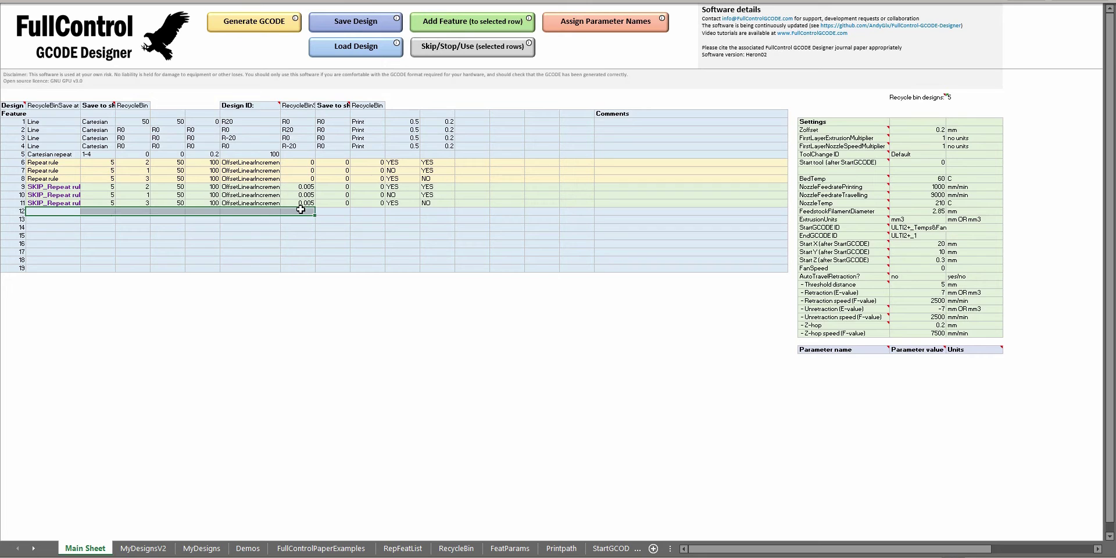
click(201, 210)
click(482, 23)
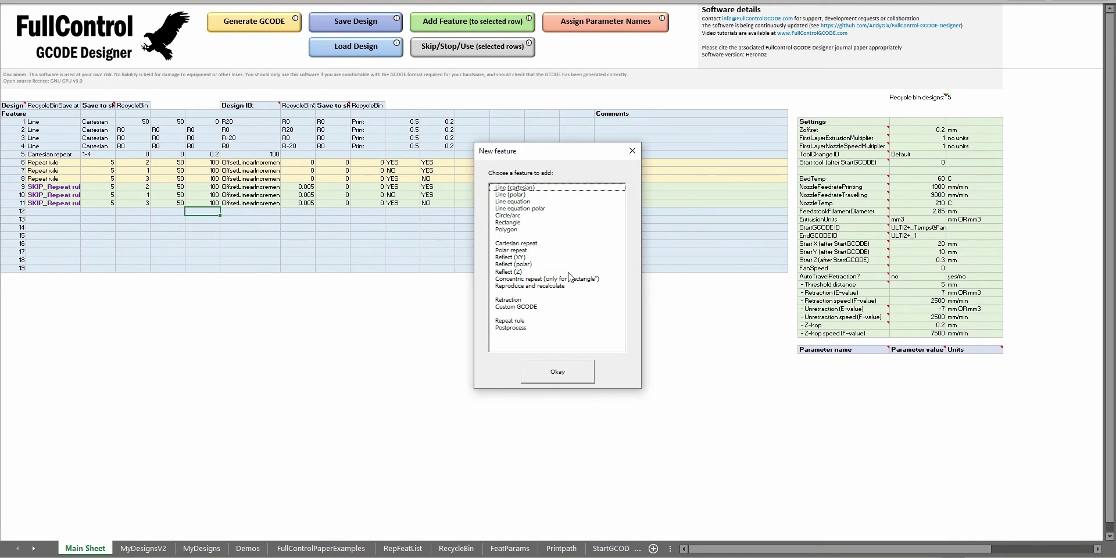
double_click(519, 245)
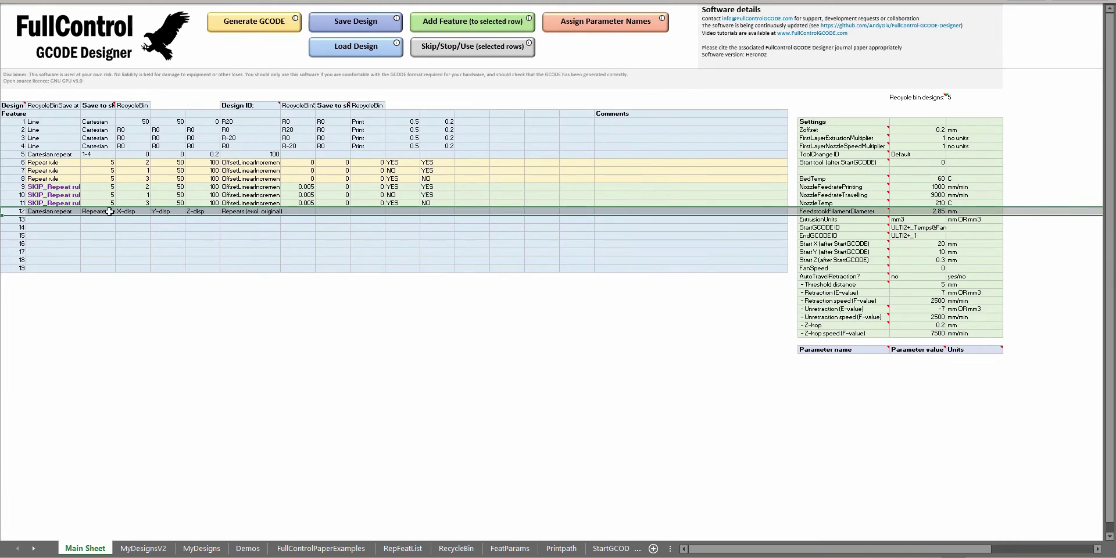
key(Right)
key(Right)
key(Right)
key(Right)
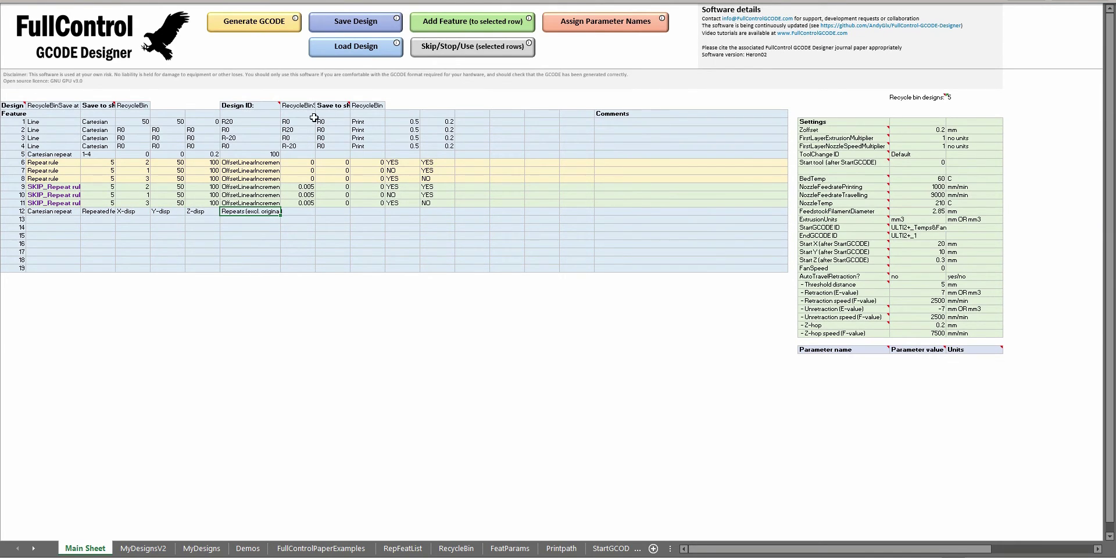
drag(439, 121, 105, 122)
- Add a Line (cartesian) feature in row 13 and point out its Y2 and NomWidth parameters
click(100, 220)
click(440, 22)
click(529, 188)
double_click(529, 188)
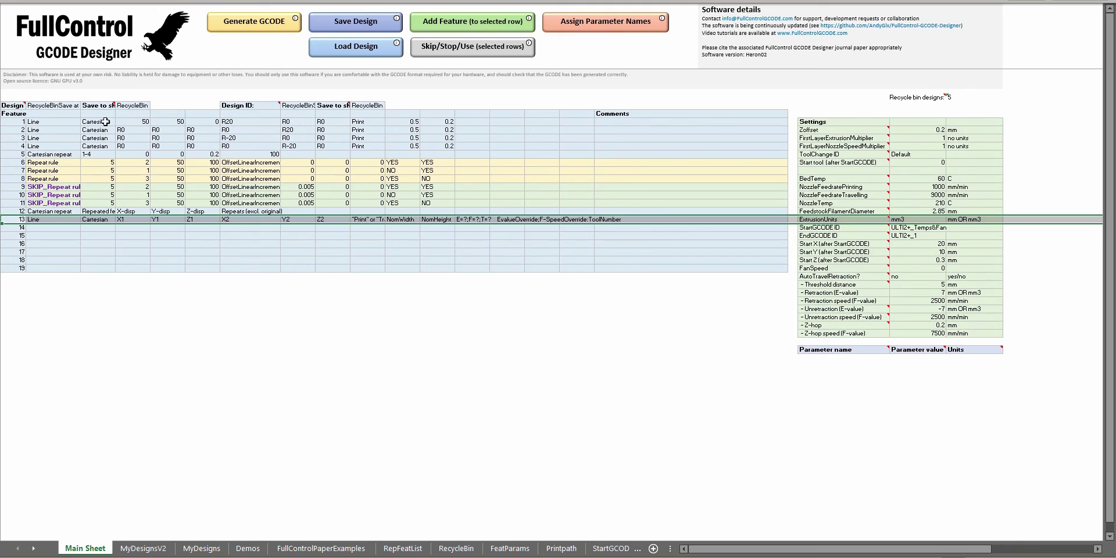
click(152, 122)
click(308, 121)
click(353, 122)
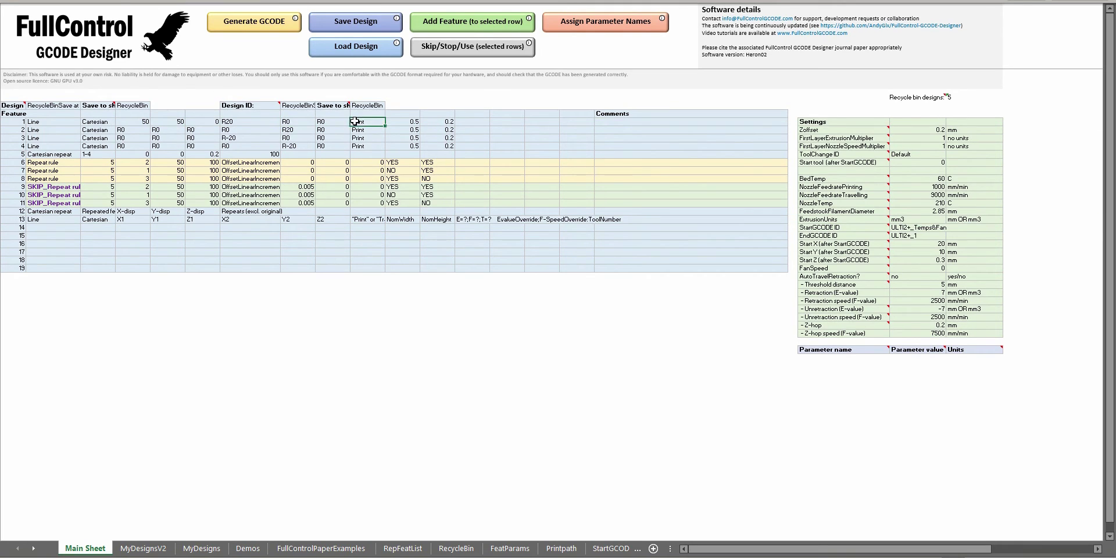
click(396, 221)
key(Right)
key(Right)
key(Right)
- Clear the unfinished Line feature from row 13
key(Left)
key(Left)
drag(34, 220, 495, 219)
key(Delete)
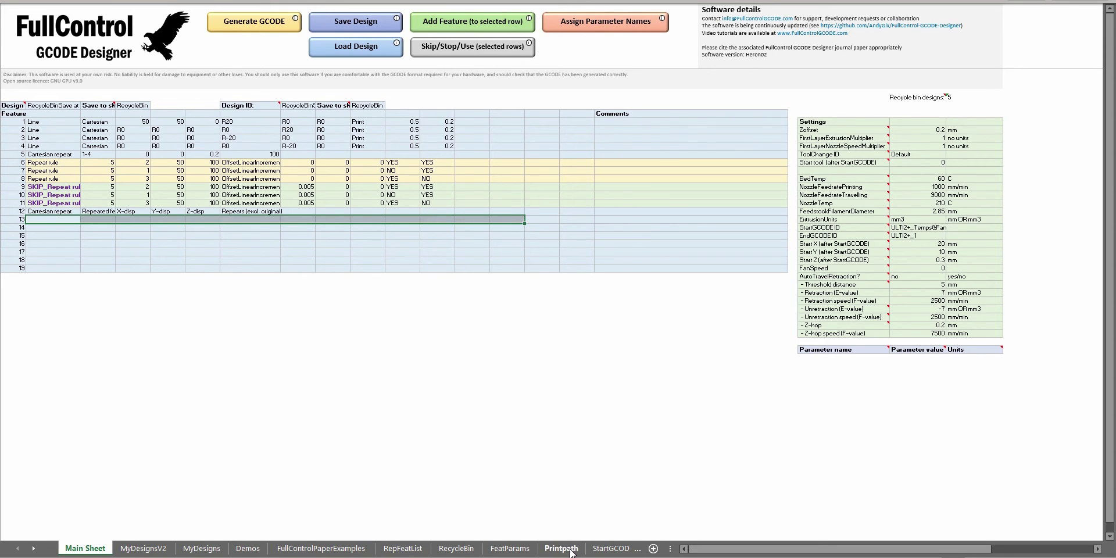
- Review the Printpath sheet's LineFeat1 entries and their first repeated copy
click(561, 548)
click(402, 234)
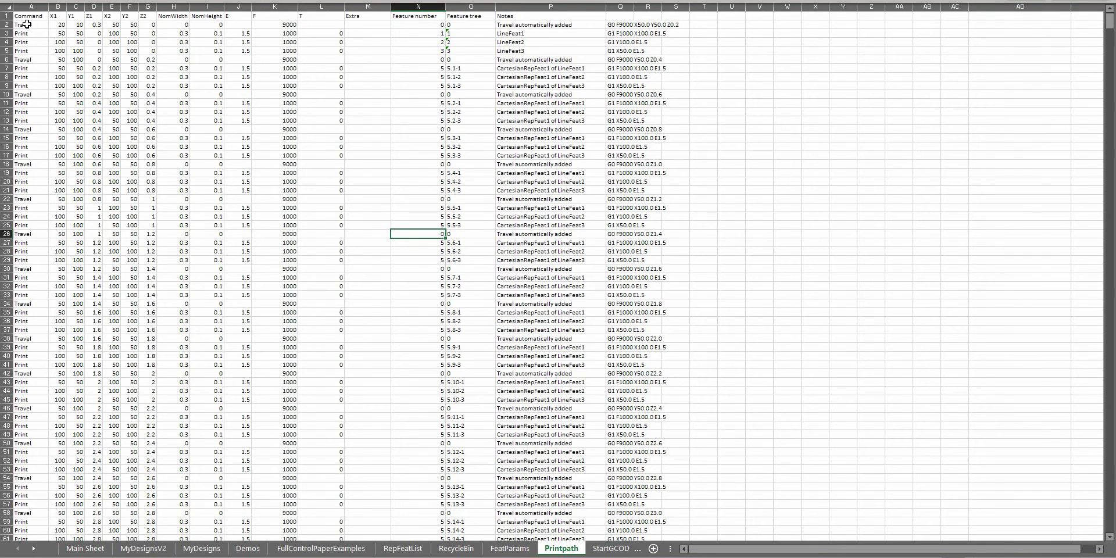
drag(25, 25, 685, 25)
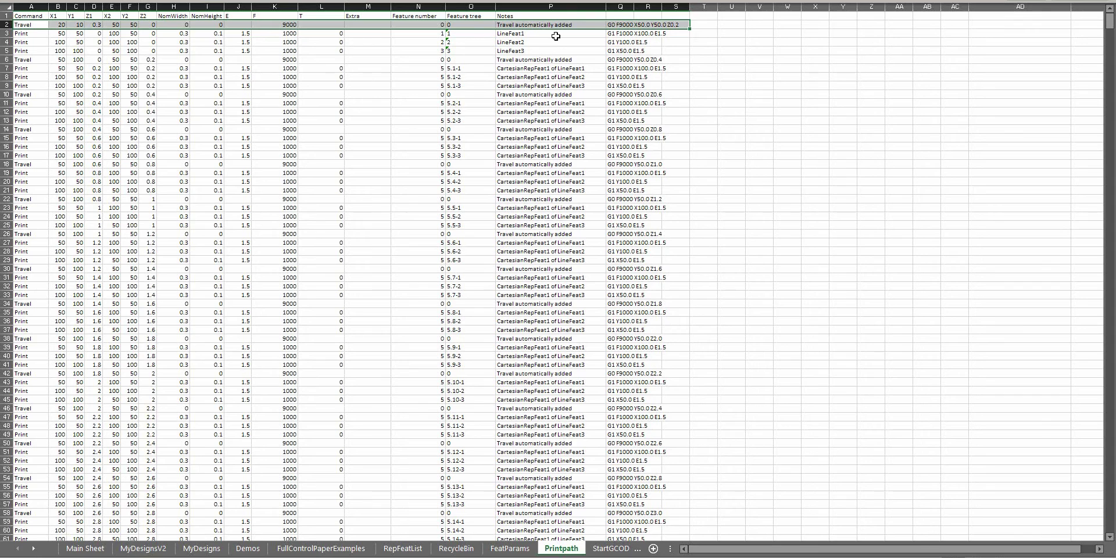
click(538, 35)
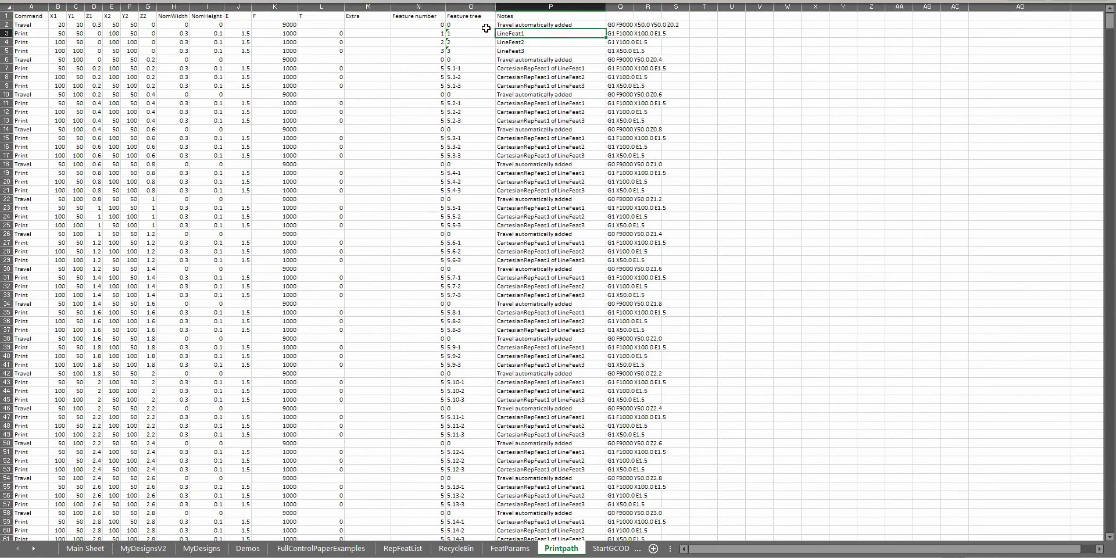
drag(478, 23, 543, 51)
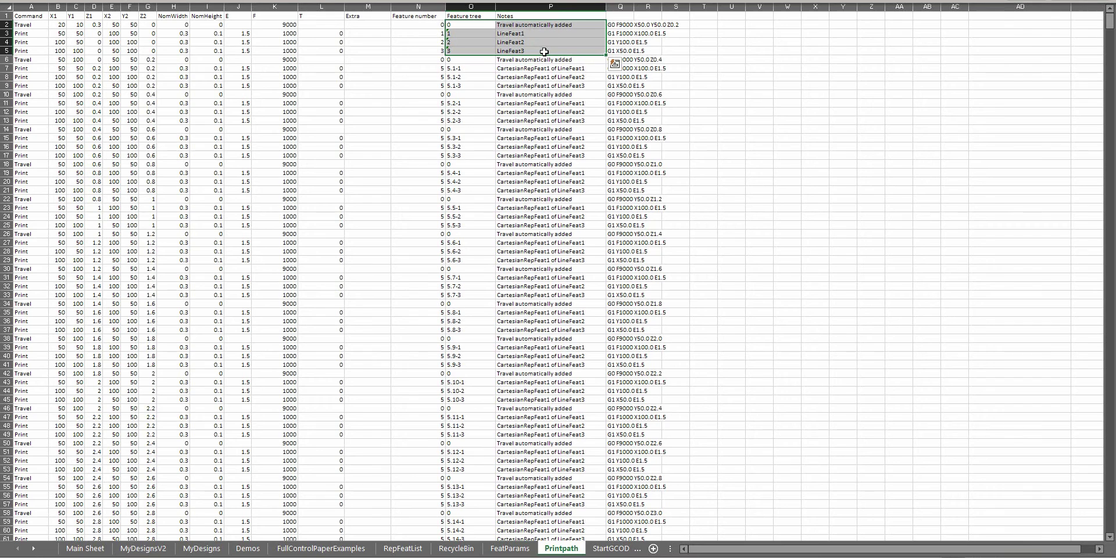
click(504, 67)
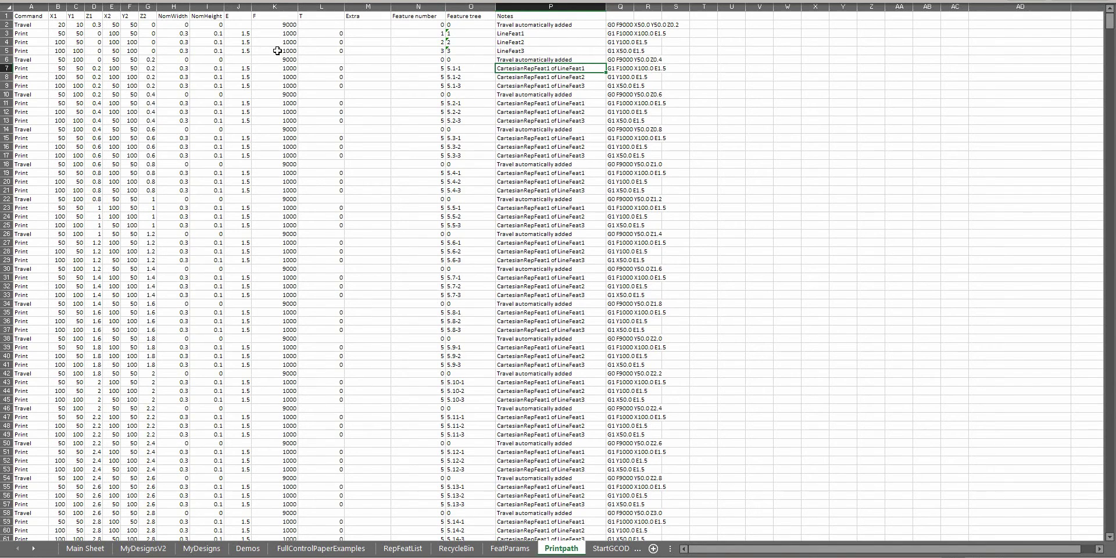
- Load the Box design from the Demos folder and generate its G-code
click(76, 548)
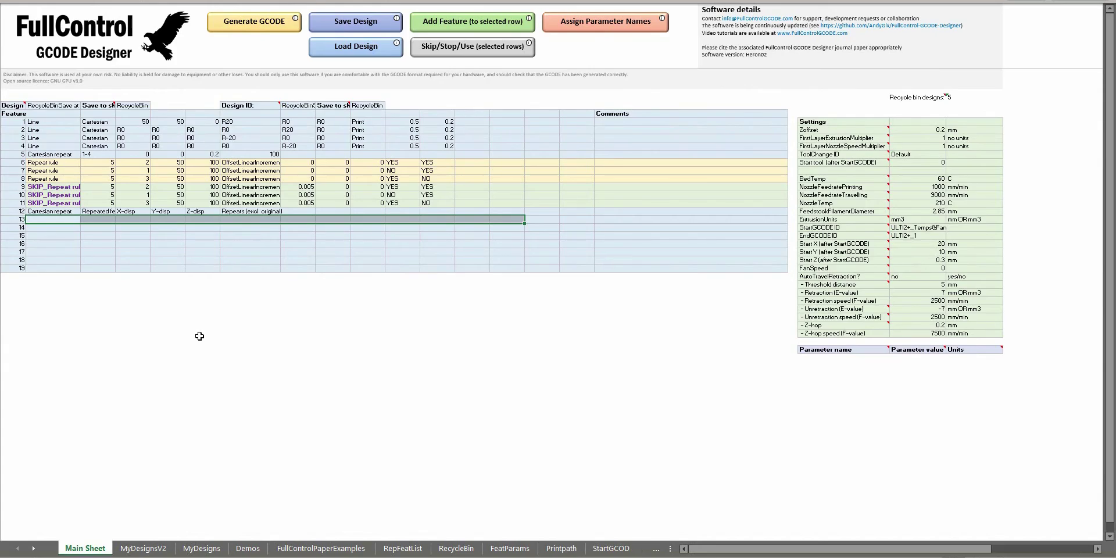
click(55, 129)
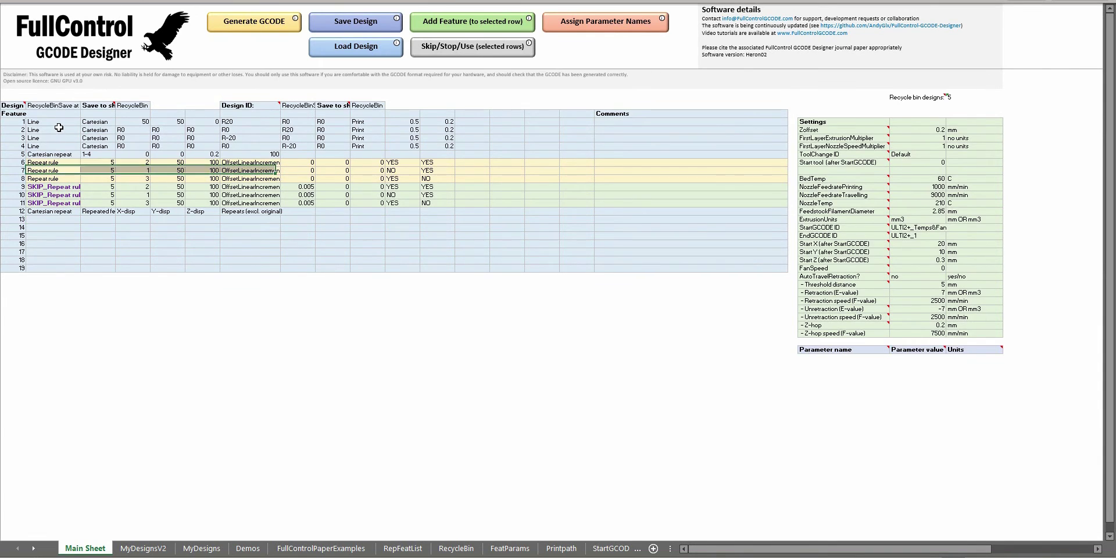
click(357, 46)
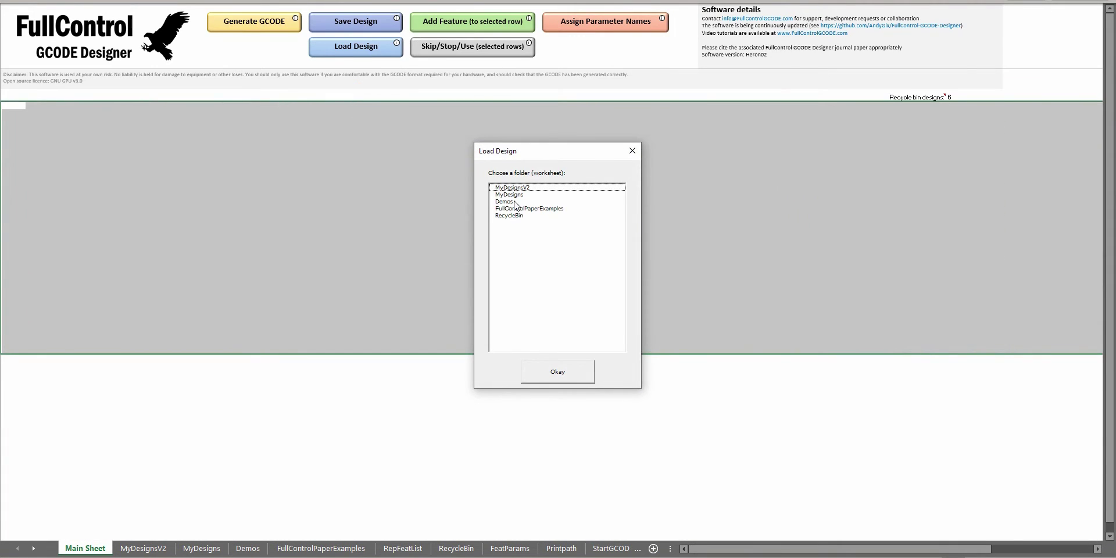
double_click(512, 202)
double_click(501, 202)
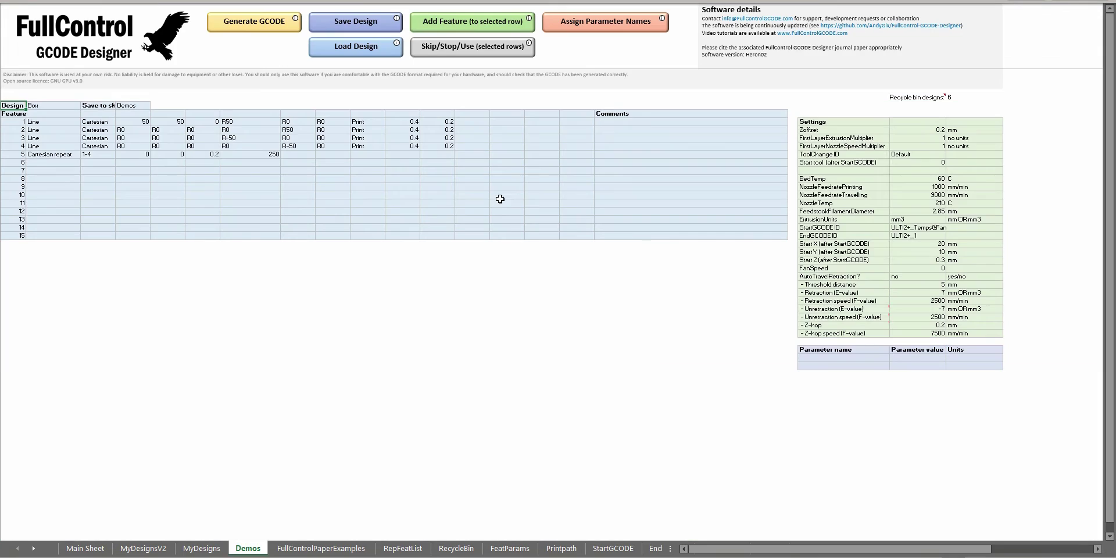
click(231, 29)
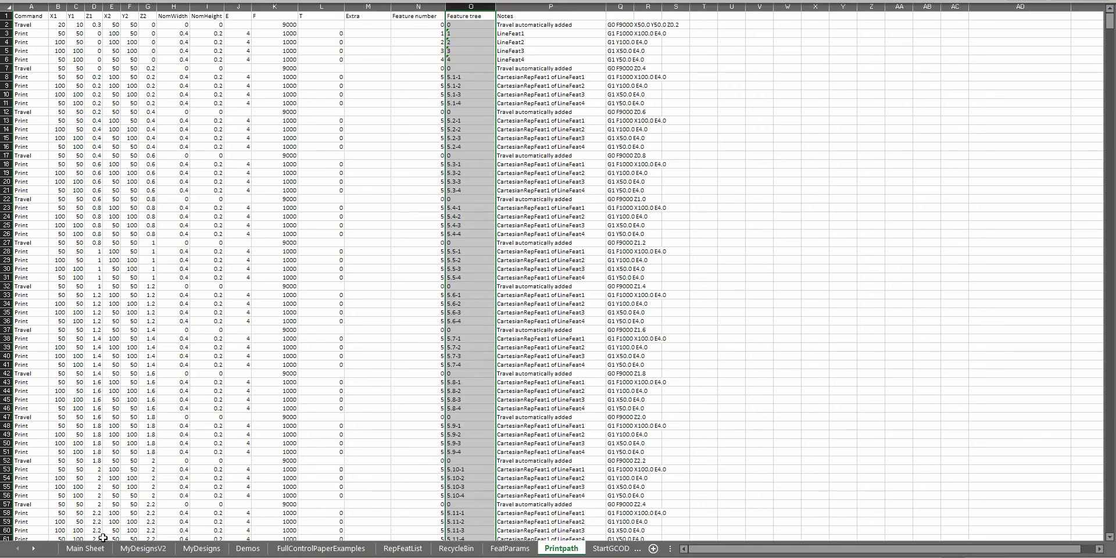
- Point out the Box design's Line features and Cartesian repeat, then view the Printpath sheet
click(87, 549)
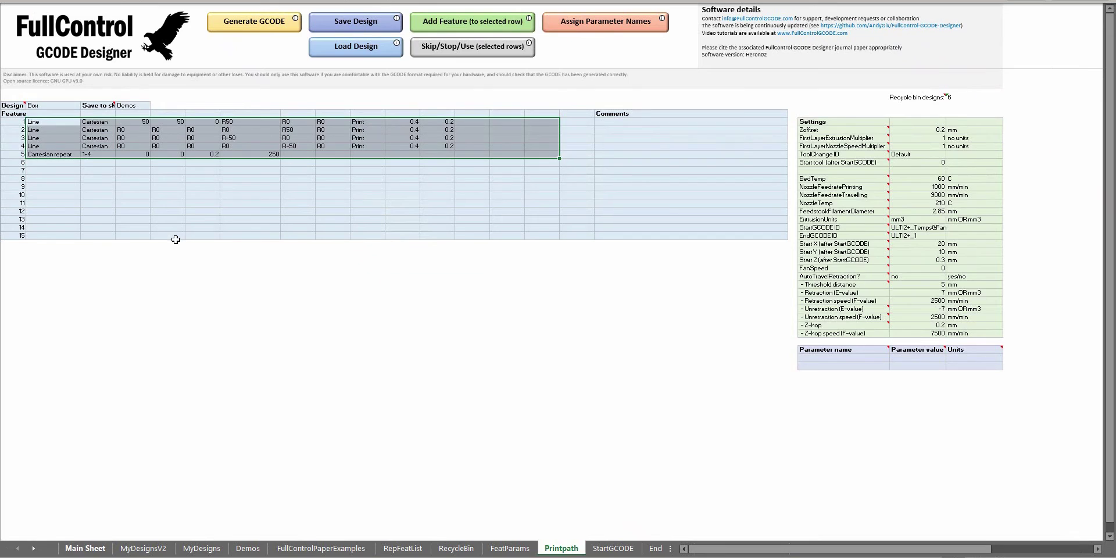
drag(56, 122, 50, 149)
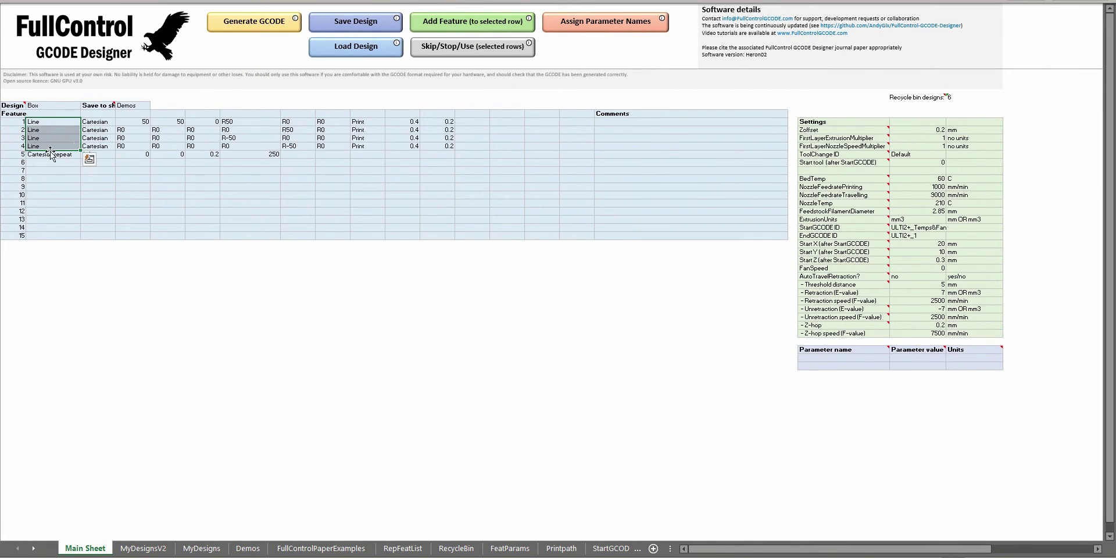
click(50, 155)
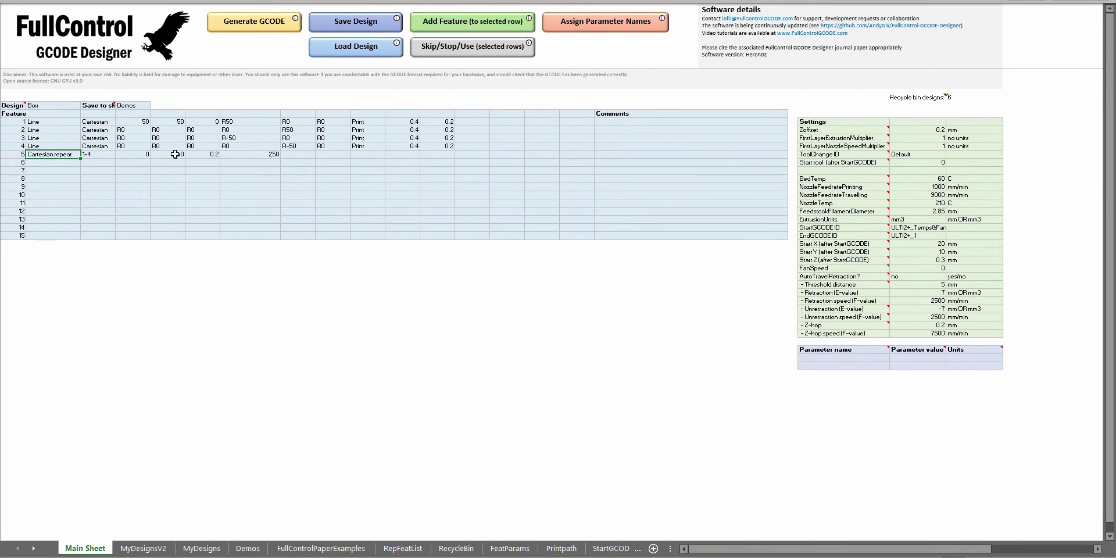
click(561, 548)
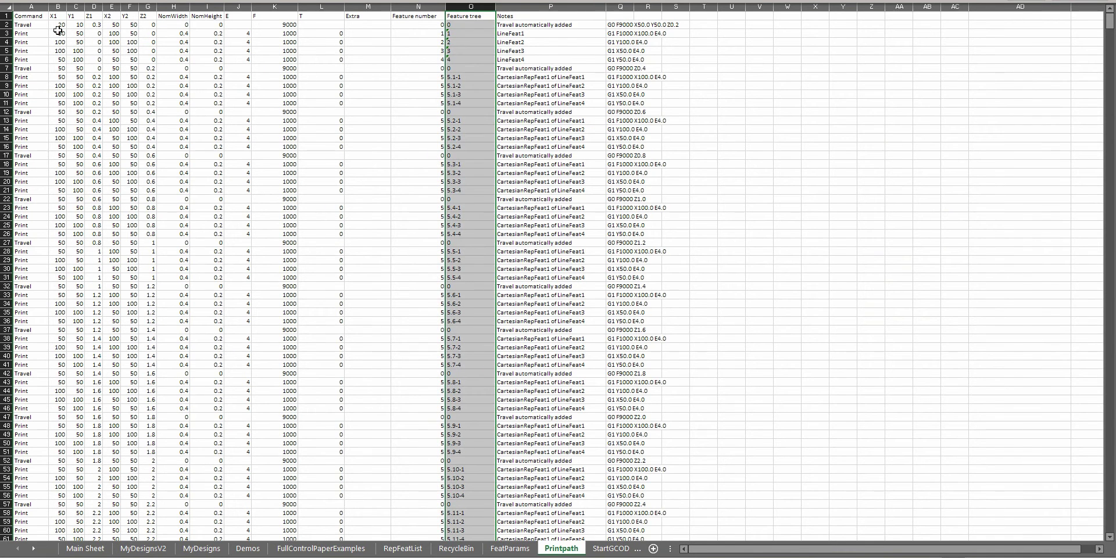
click(27, 33)
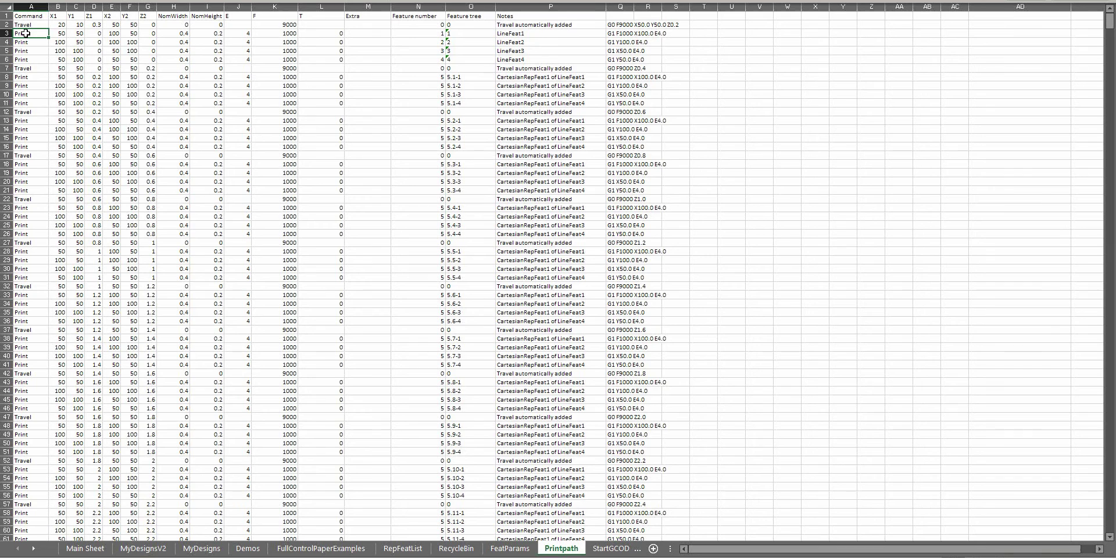
drag(26, 33, 146, 61)
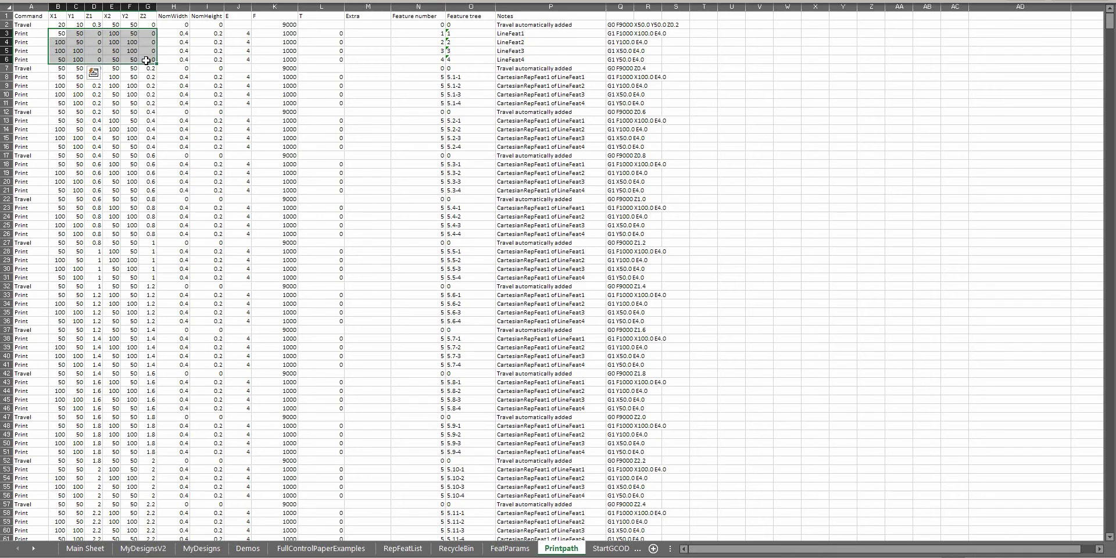
click(424, 33)
click(427, 41)
click(428, 50)
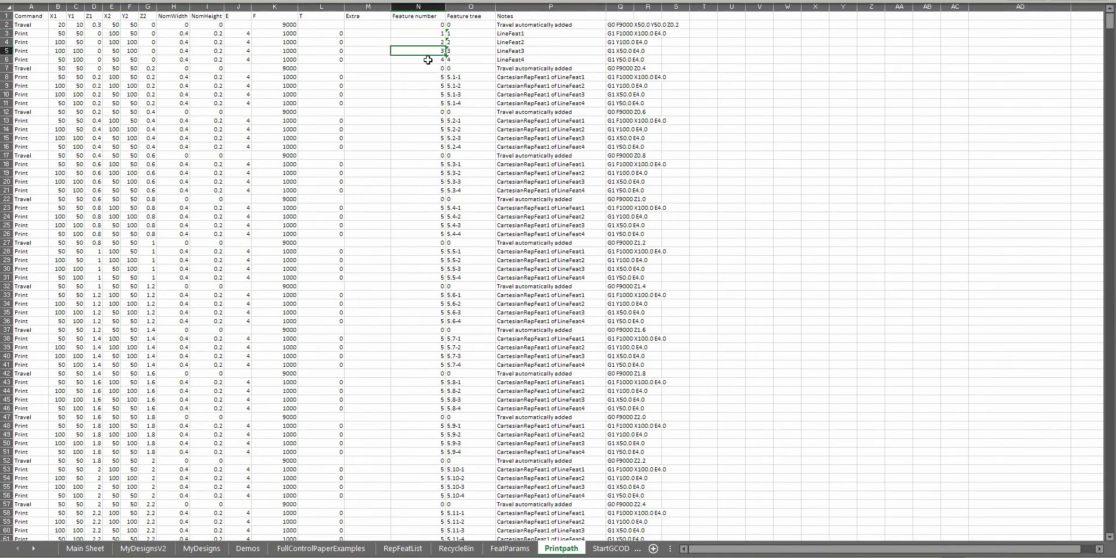
click(416, 57)
drag(429, 79, 444, 382)
scroll(471, 155, up, 10)
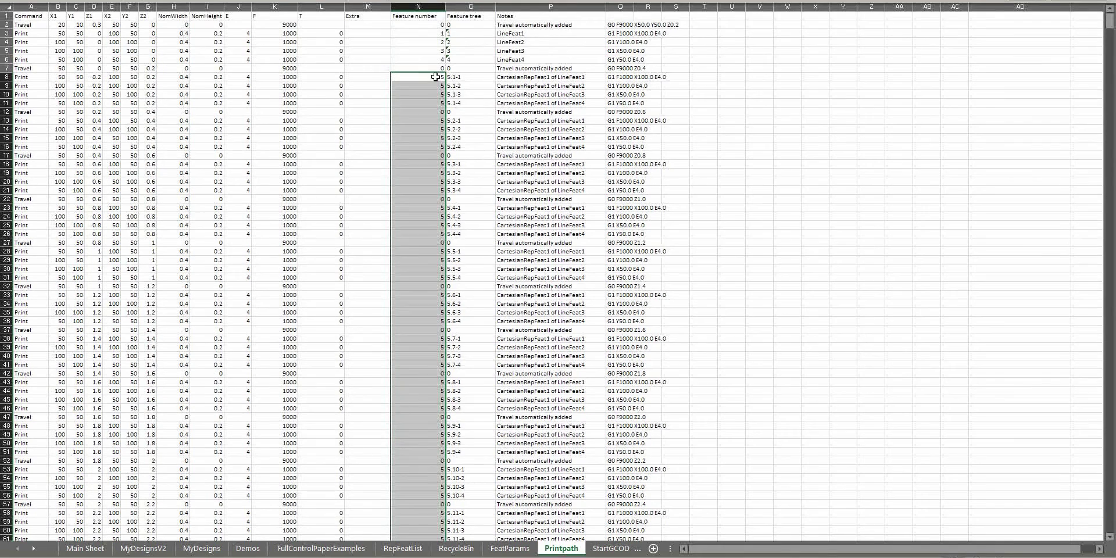
click(435, 76)
click(436, 68)
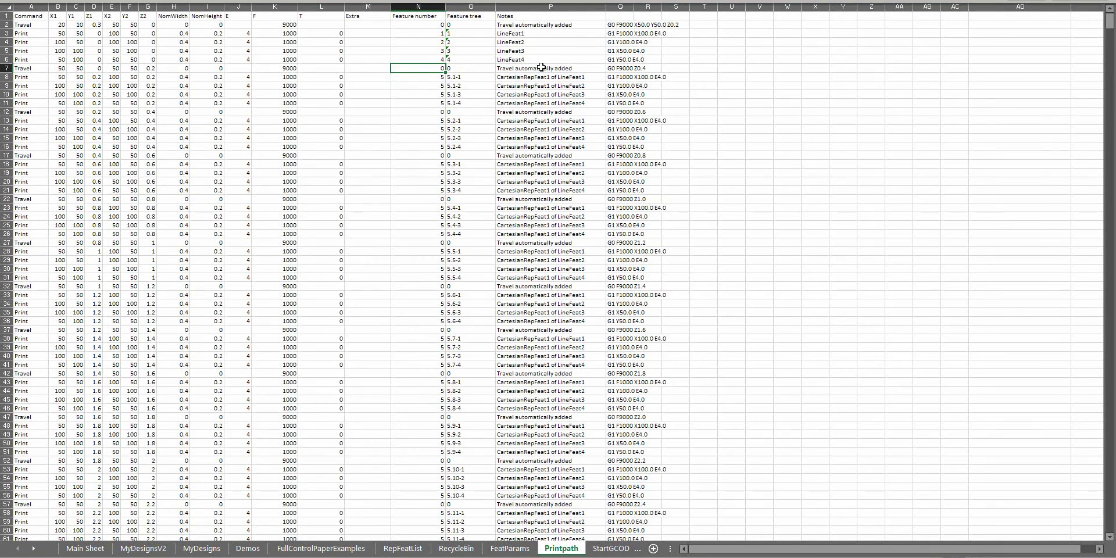
click(430, 77)
click(475, 77)
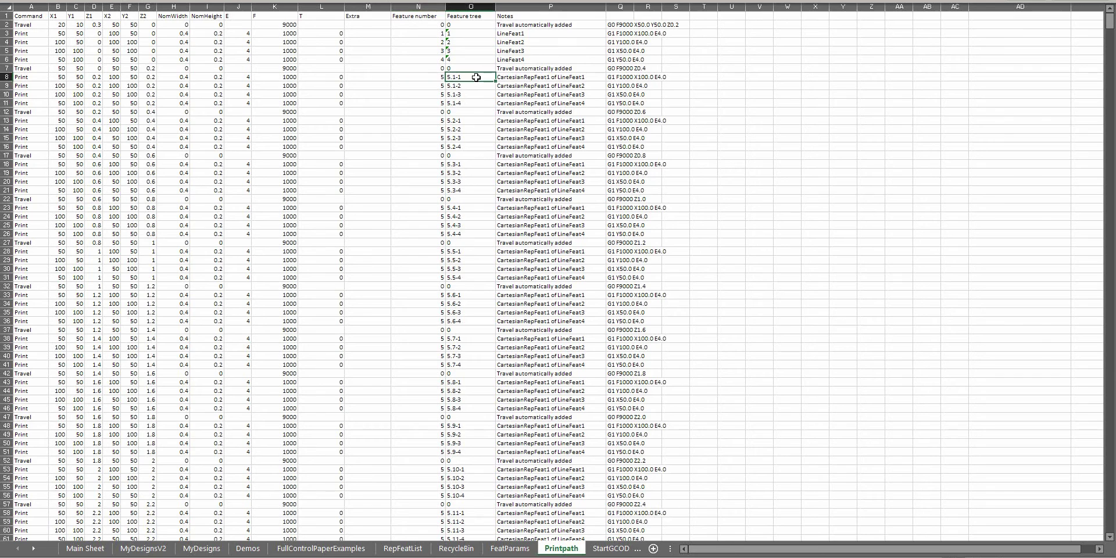
click(458, 165)
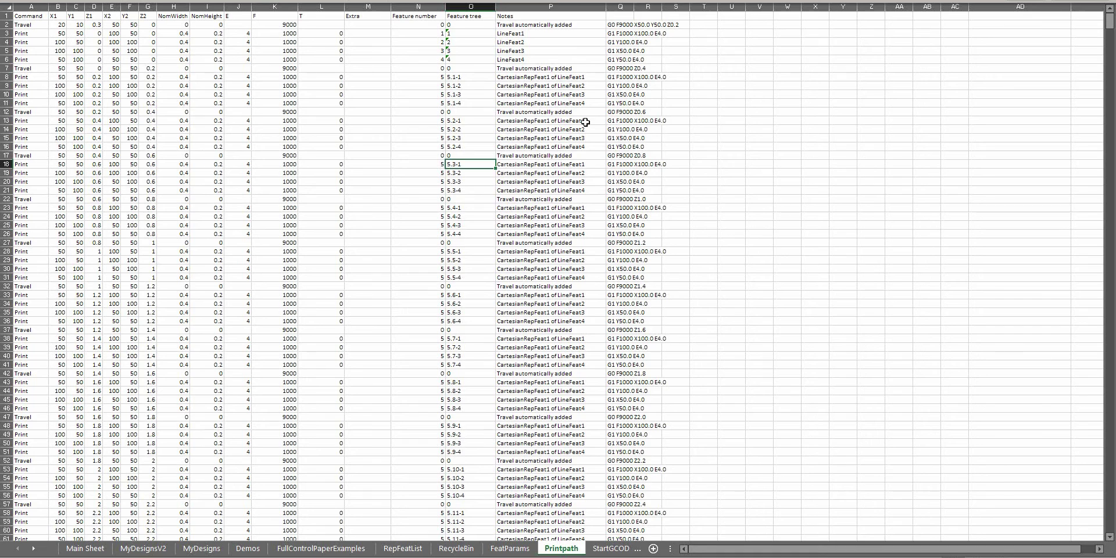
click(549, 76)
key(Down)
key(Down)
key(Down)
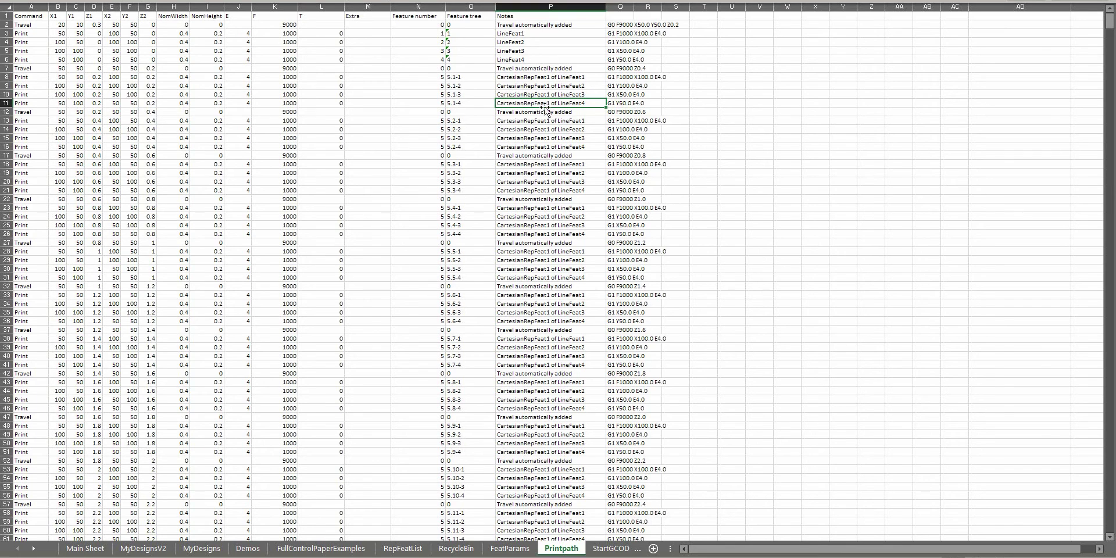
click(620, 27)
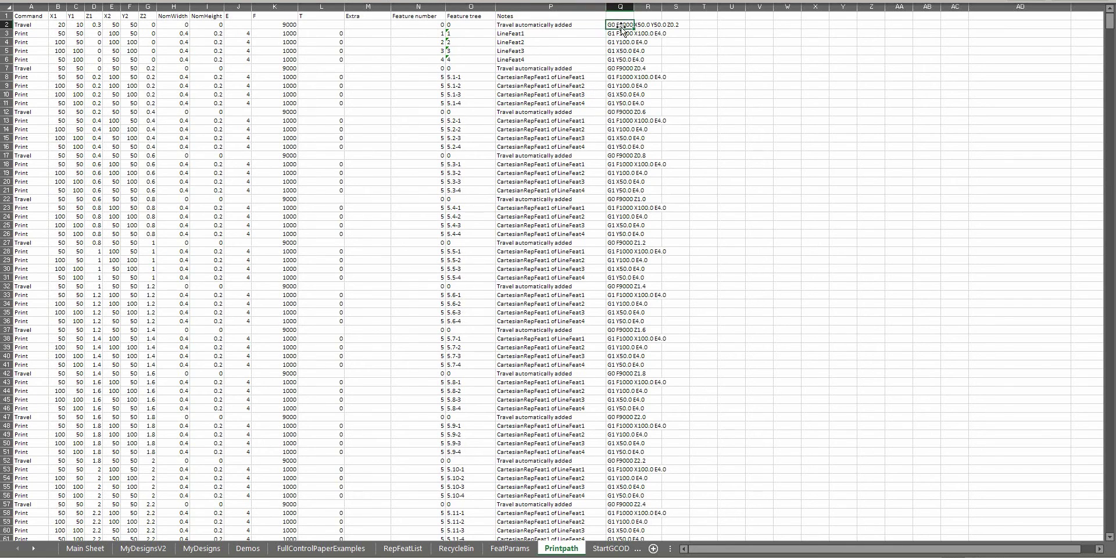
click(613, 83)
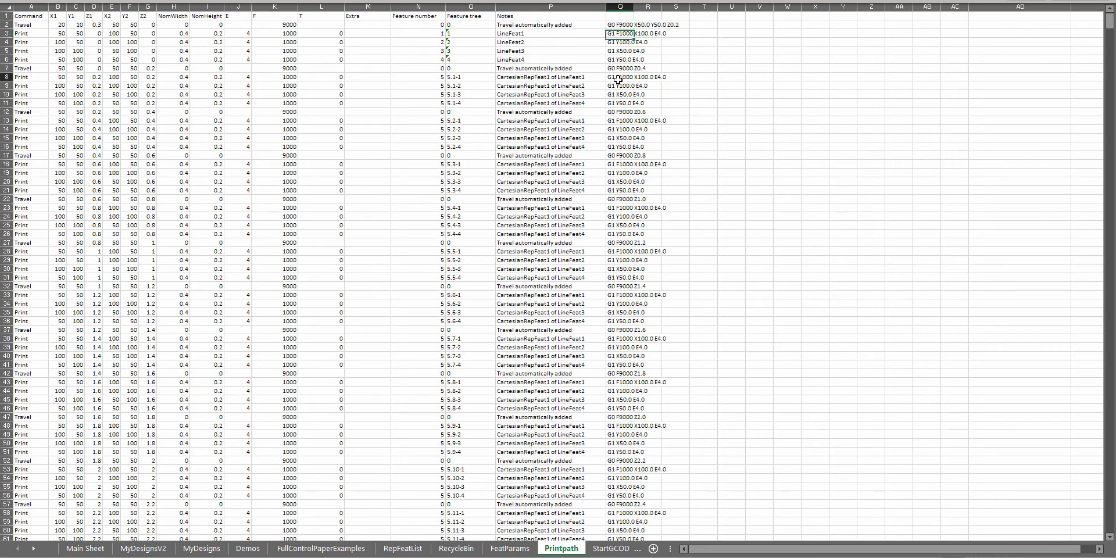
click(628, 25)
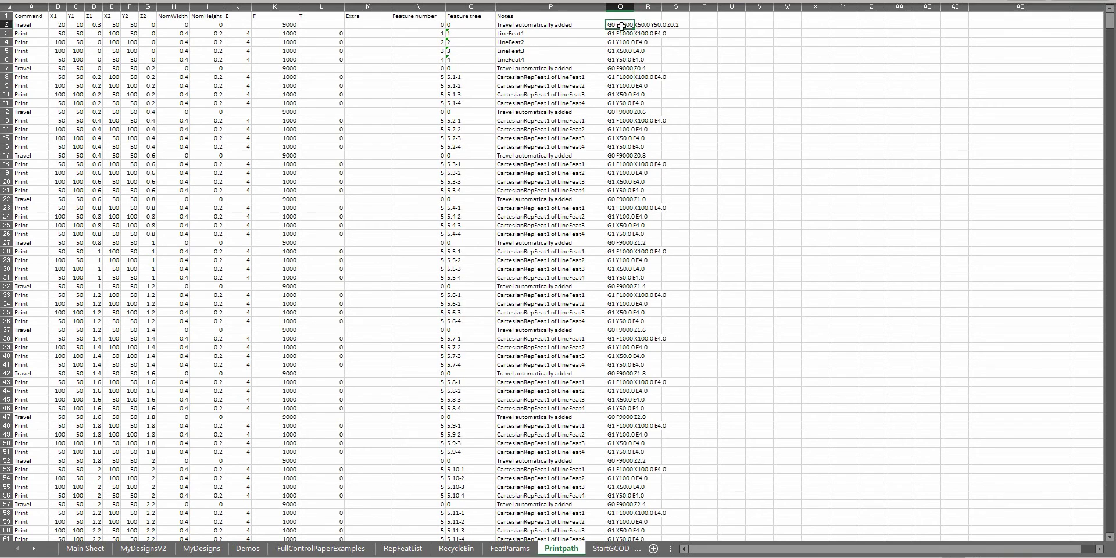
click(742, 26)
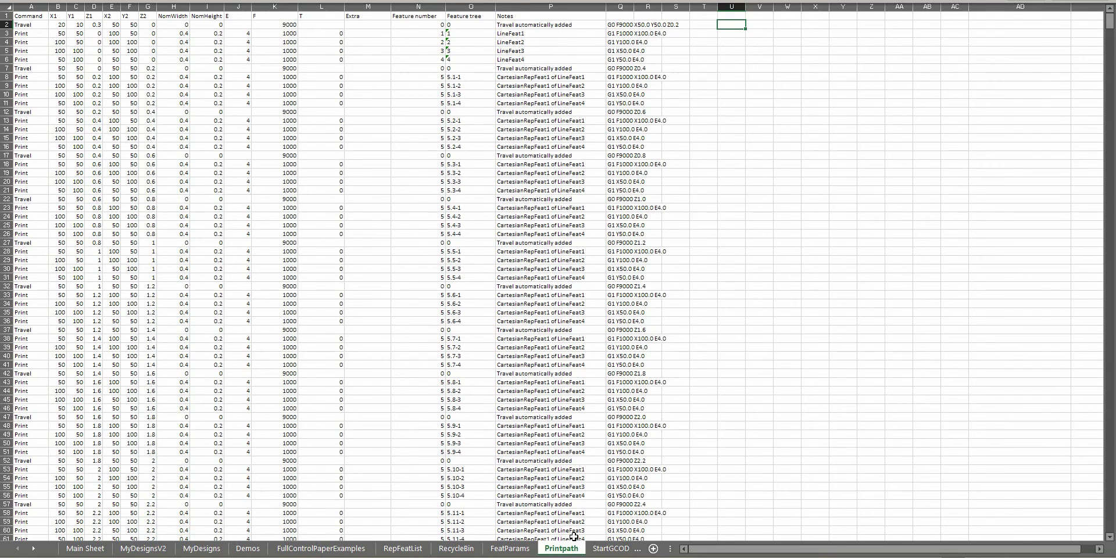
- Look through the StartGCODE, EndGCODE, ToolGCODE and generated GCODE sheets
click(615, 549)
click(615, 549)
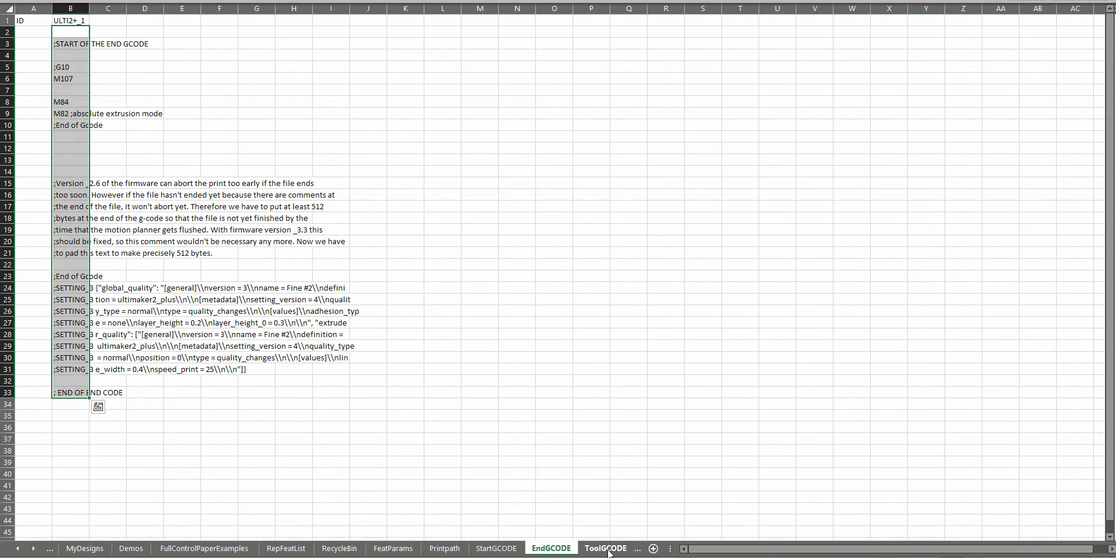
click(603, 550)
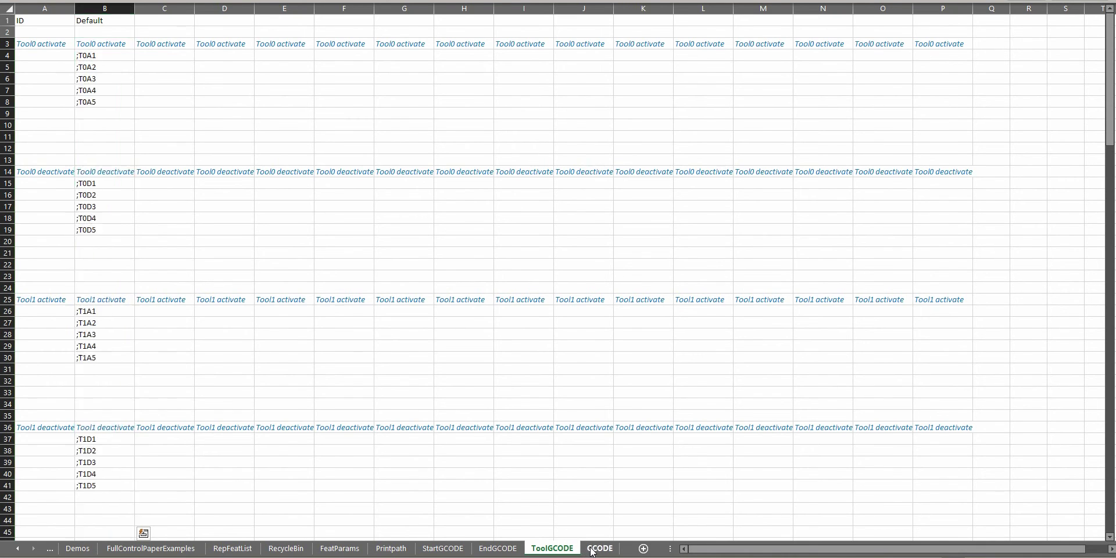
click(600, 548)
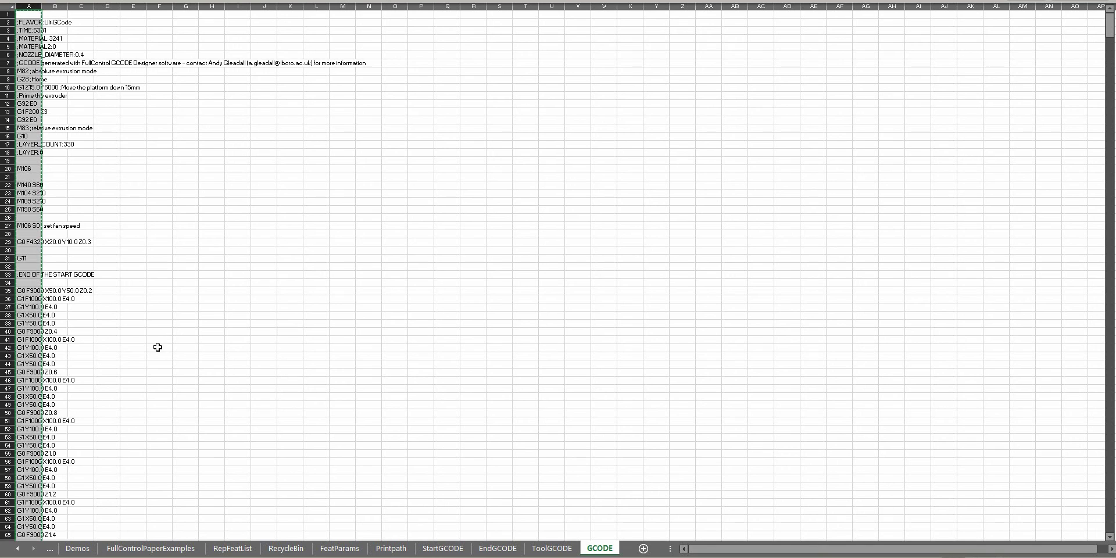
- Scroll the sheet tabs left and return to the Main Sheet
click(19, 549)
click(19, 549)
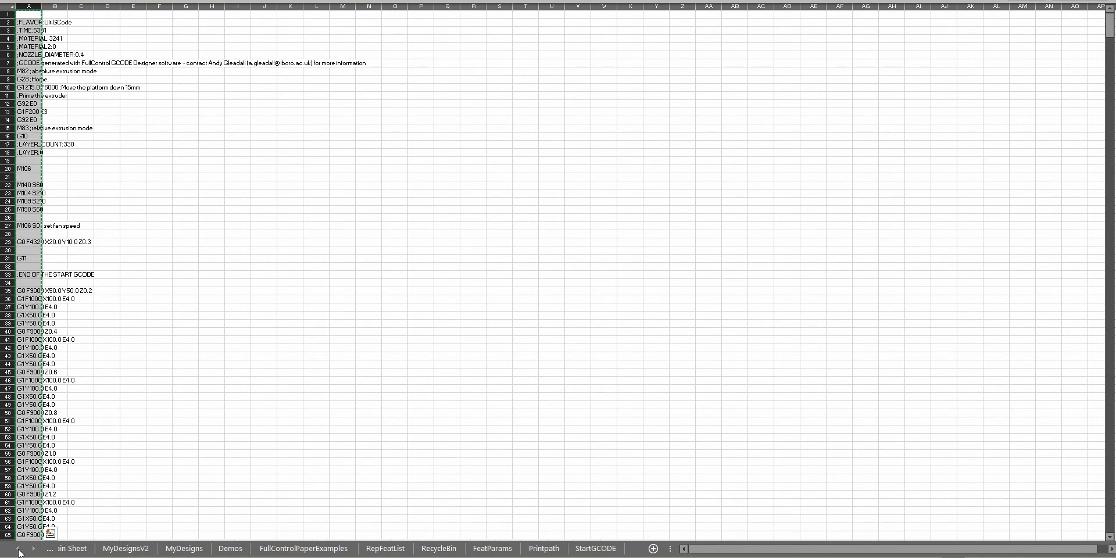
click(19, 548)
click(85, 548)
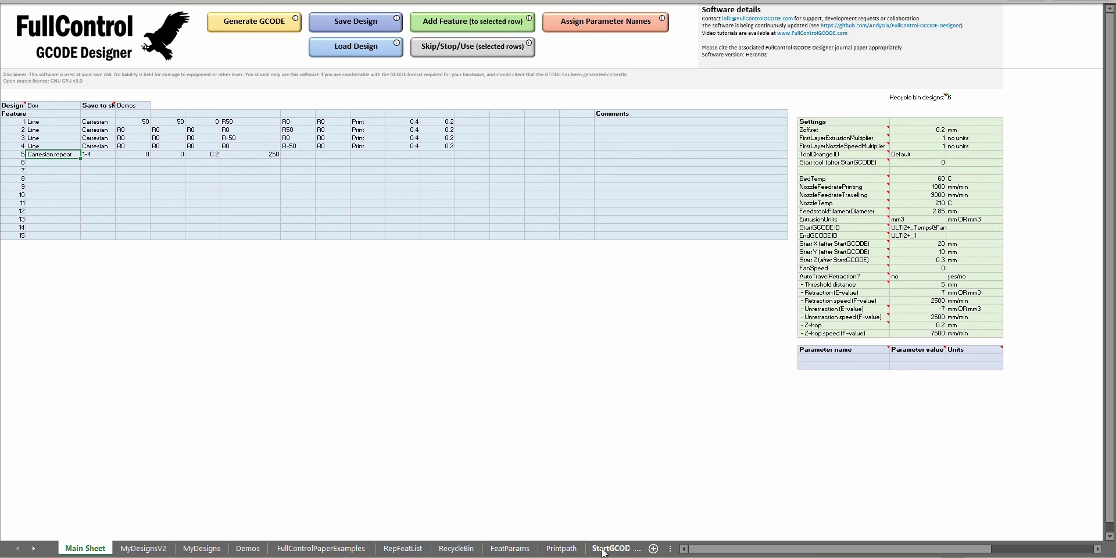
- Check StartGCODE, go back to the Main Sheet, and show the Developer ribbon tools
click(610, 549)
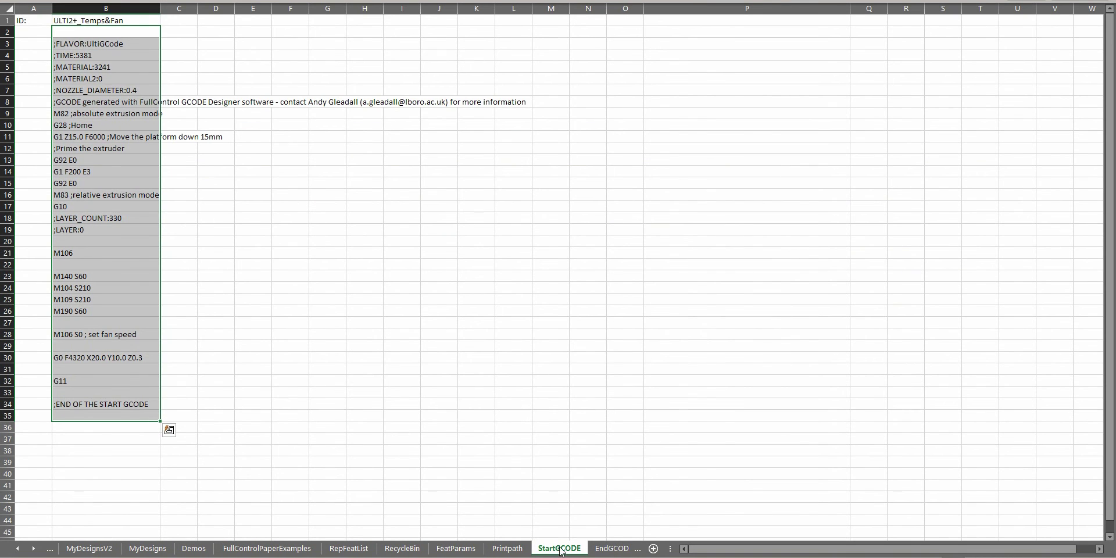
click(50, 550)
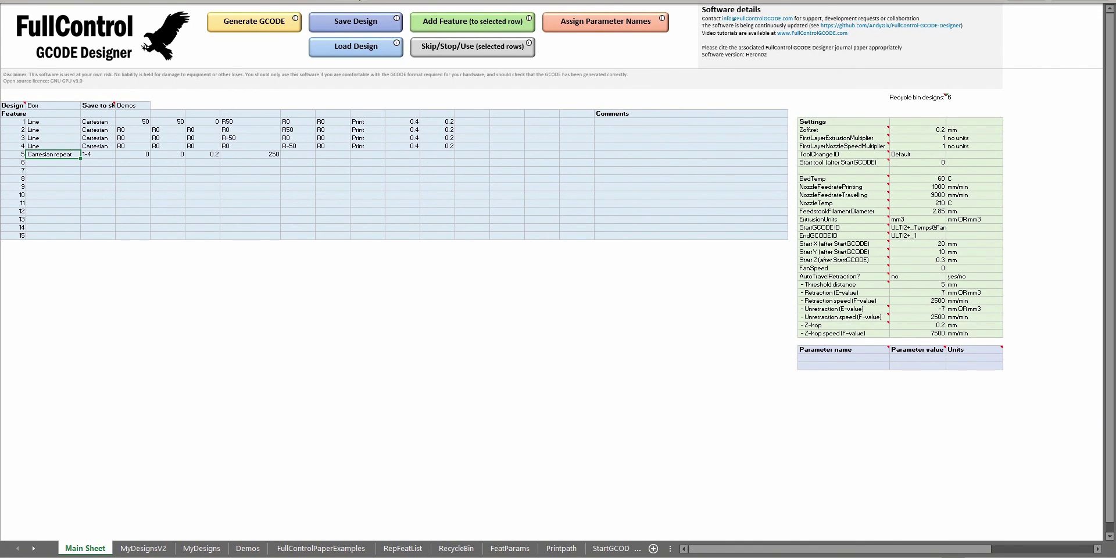
click(343, 1)
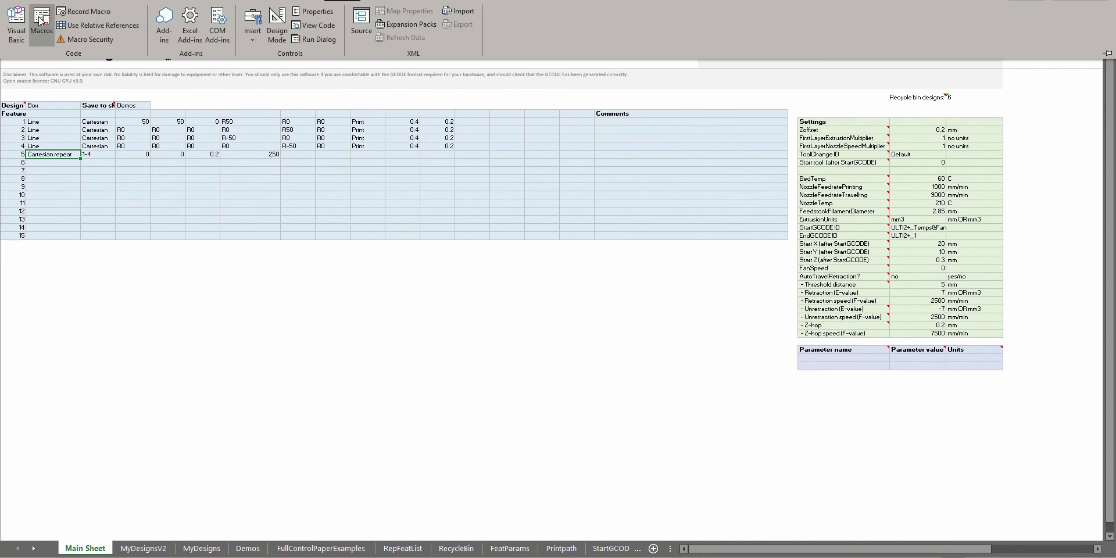
- Open the GenerateModel module's code from the Modules folder in the Visual Basic editor
click(15, 26)
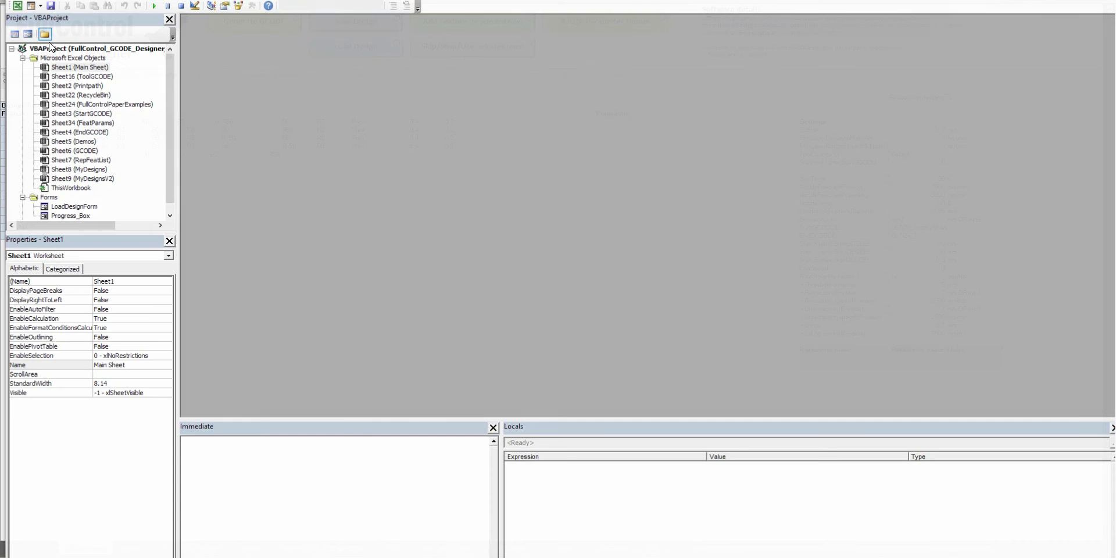
drag(165, 116, 170, 193)
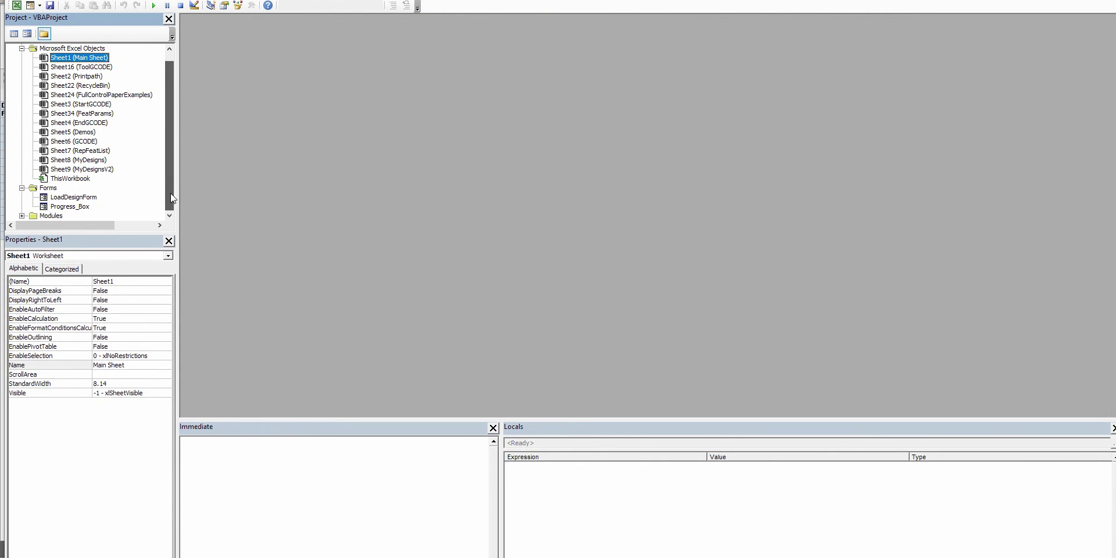
click(21, 215)
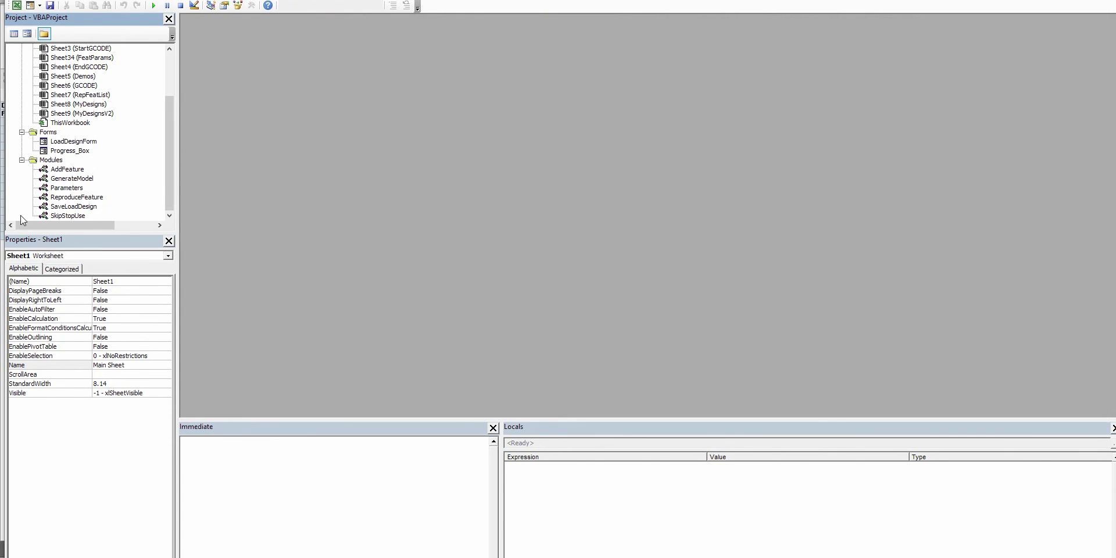
click(75, 179)
double_click(80, 181)
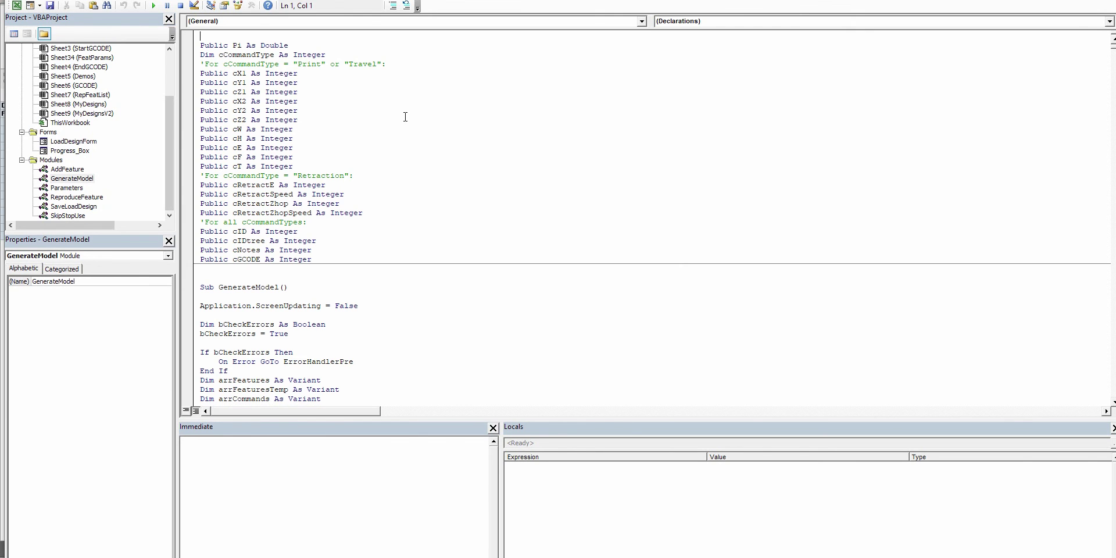
- Scroll through GenerateModel's declarations and the code reading Main Sheet feature rows
scroll(481, 114, down, 20)
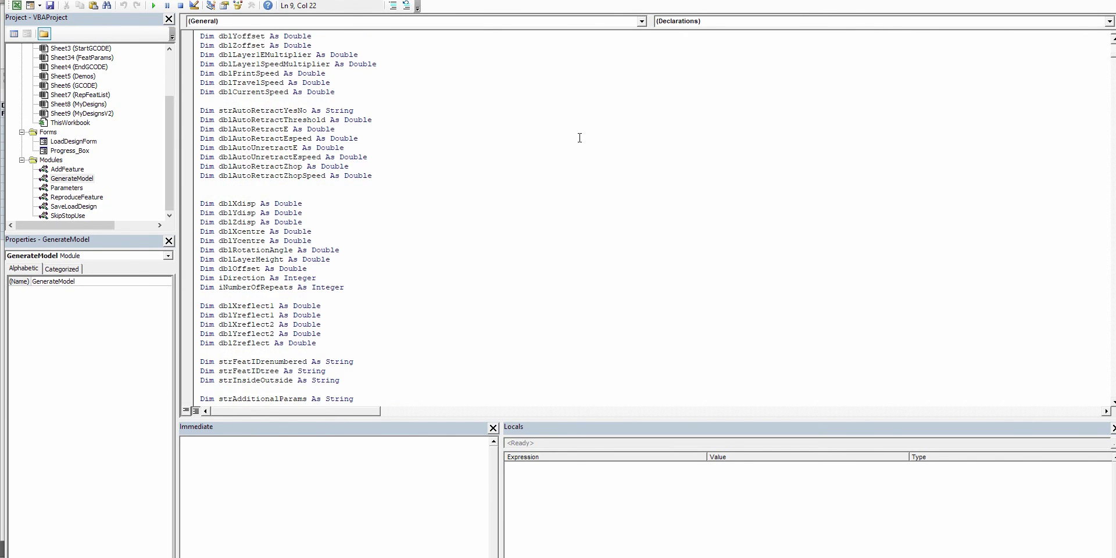
scroll(570, 141, down, 20)
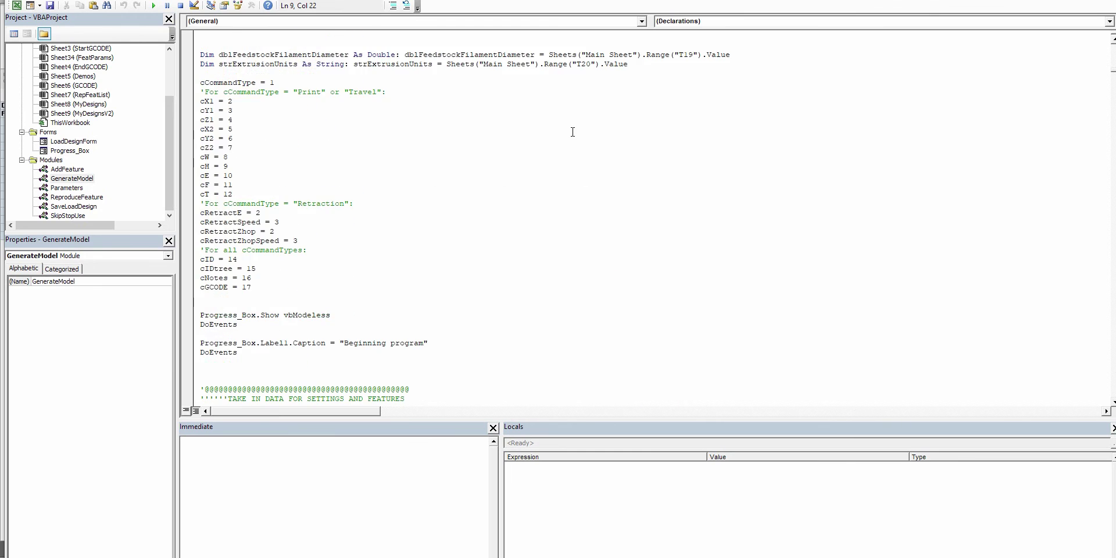
scroll(582, 161, down, 3)
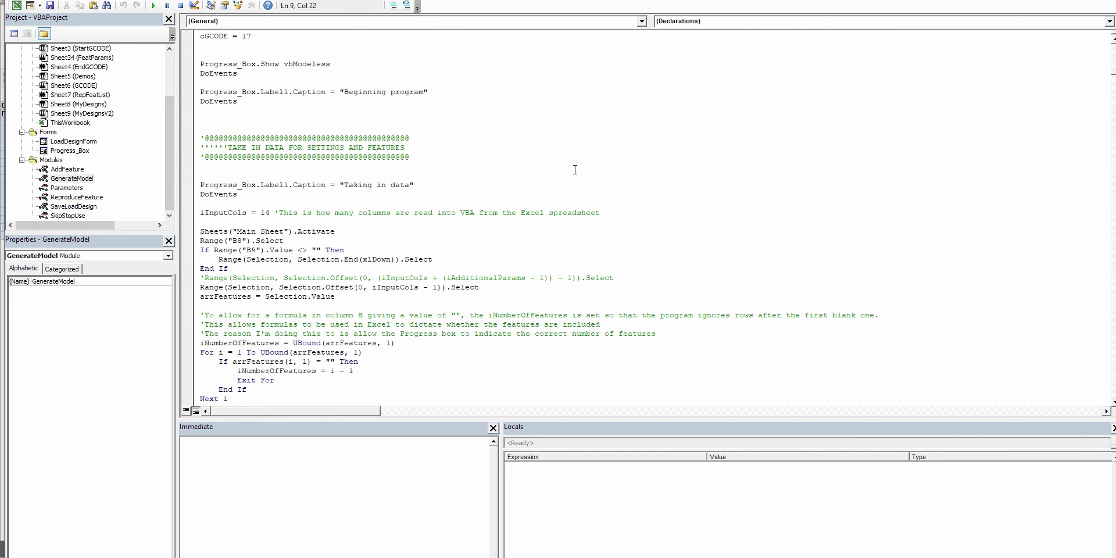
scroll(482, 161, down, 12)
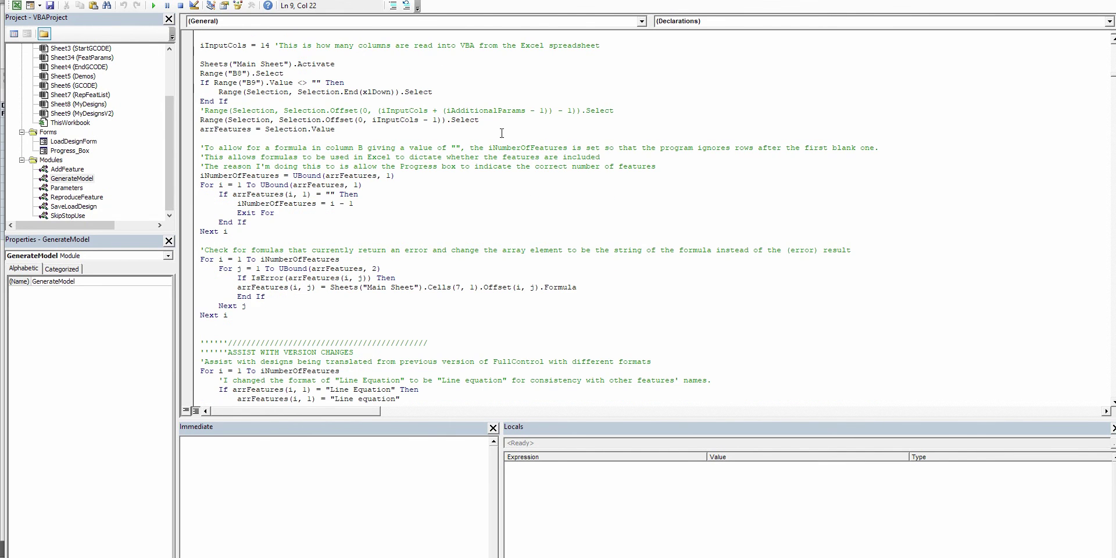